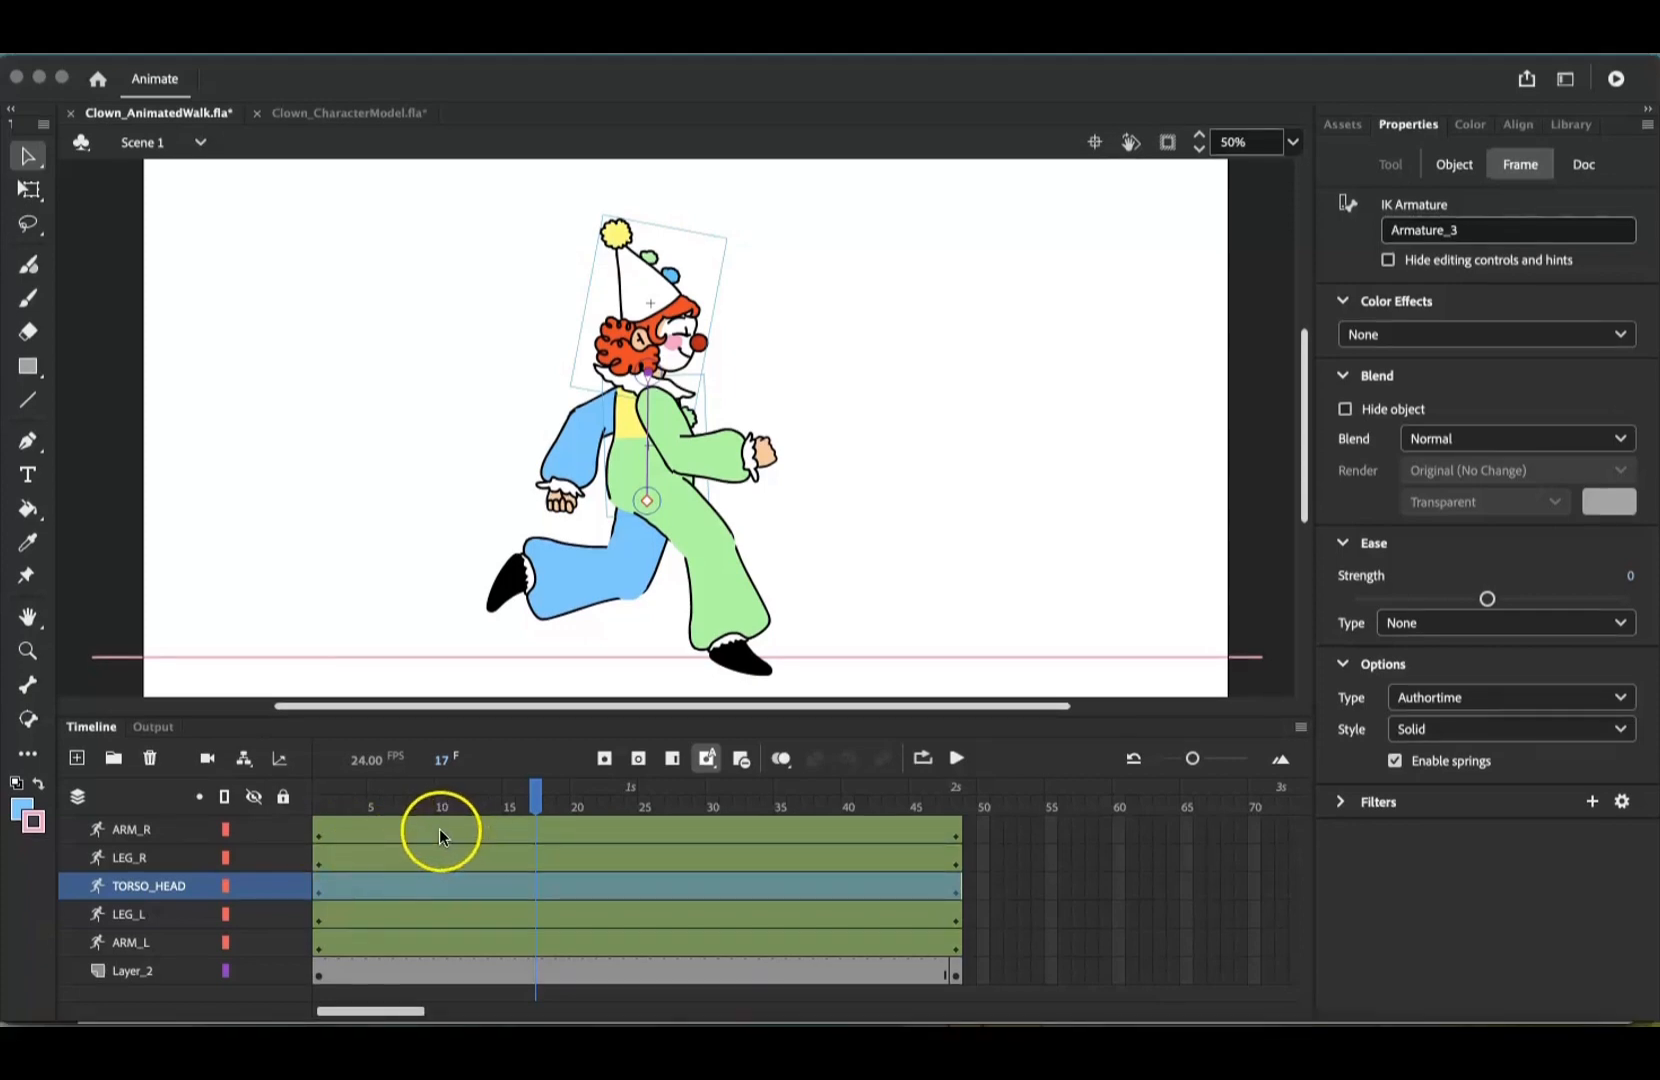
# Insert a keyframe at frame 12 on all layers, from ARM_R down to Layer_2
pyautogui.click(464, 834)
pyautogui.click(470, 834)
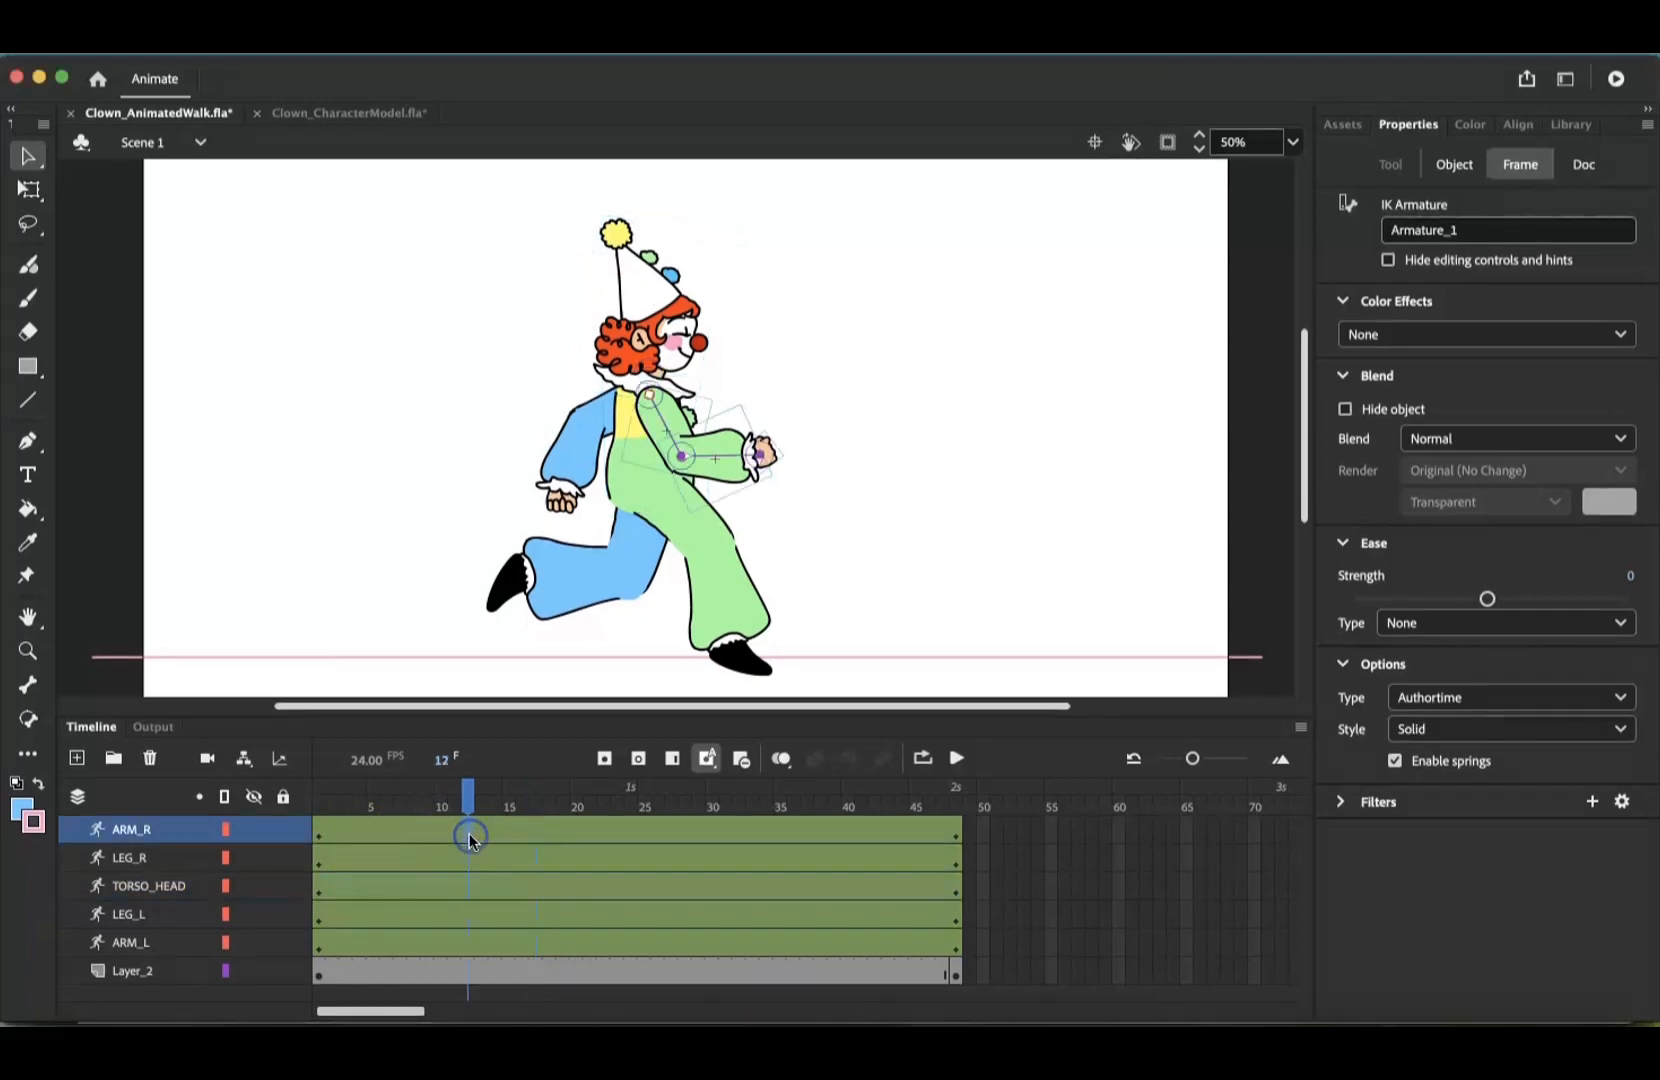
pyautogui.click(471, 833)
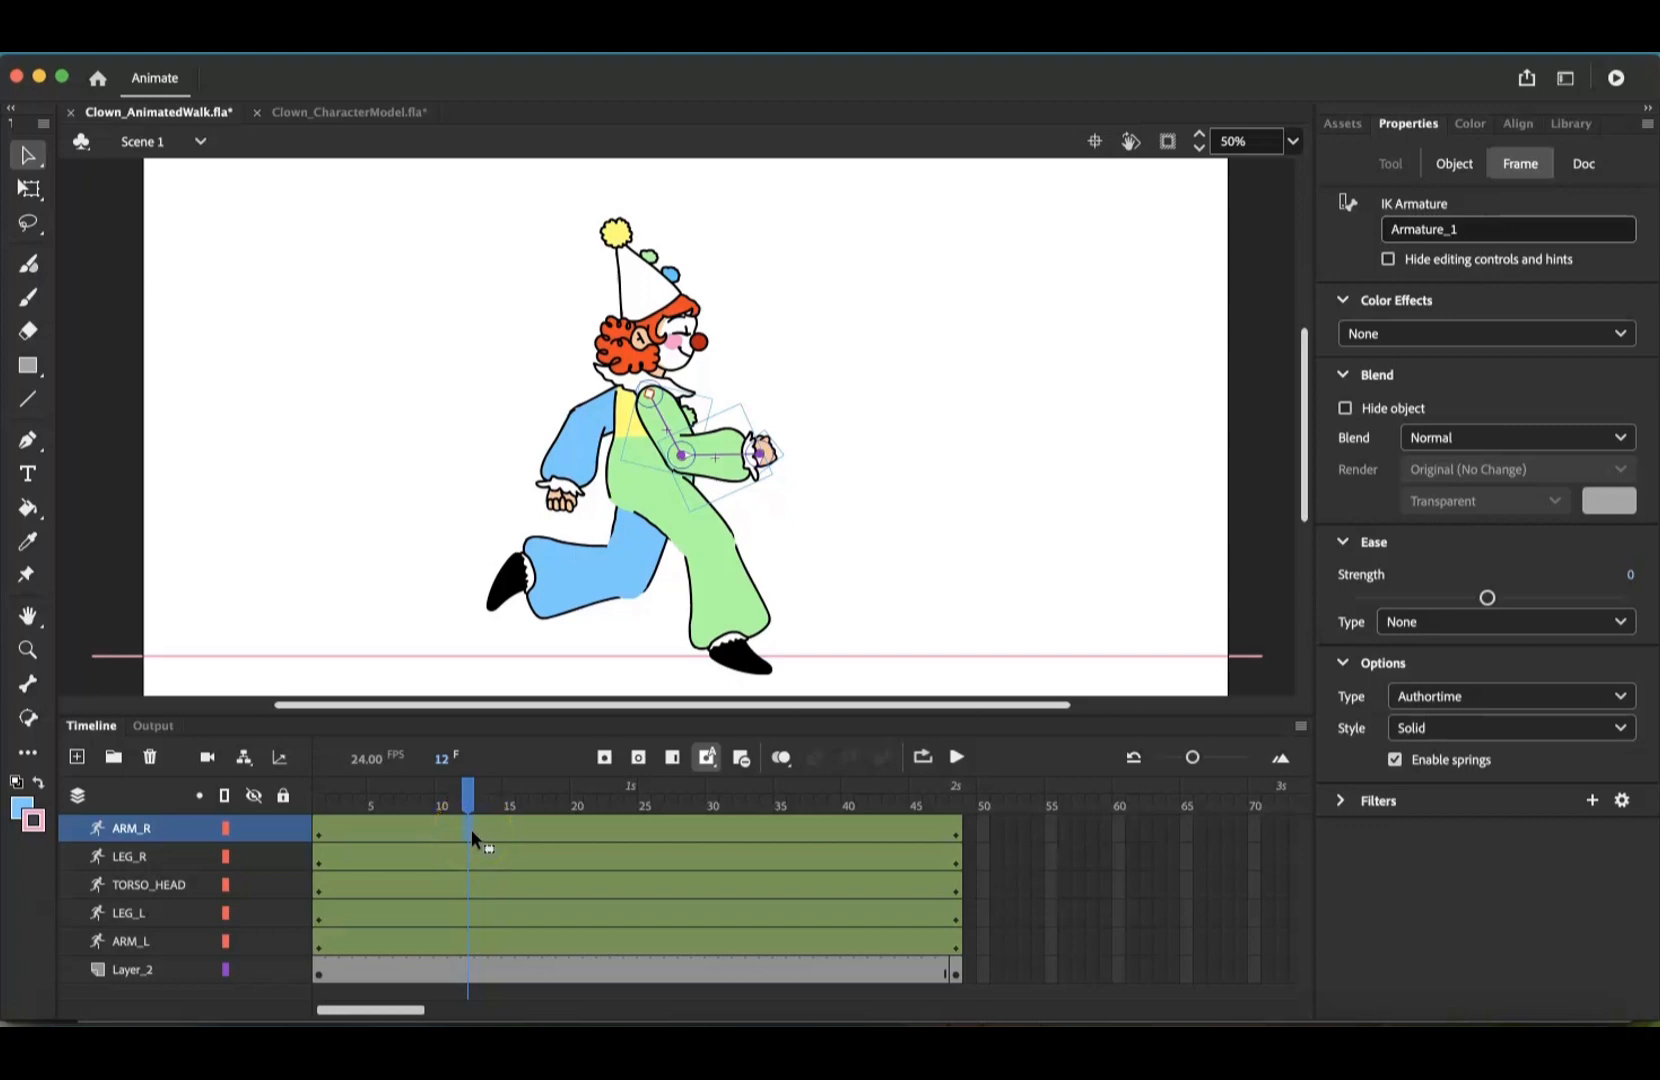
pyautogui.click(468, 972)
pyautogui.click(468, 972)
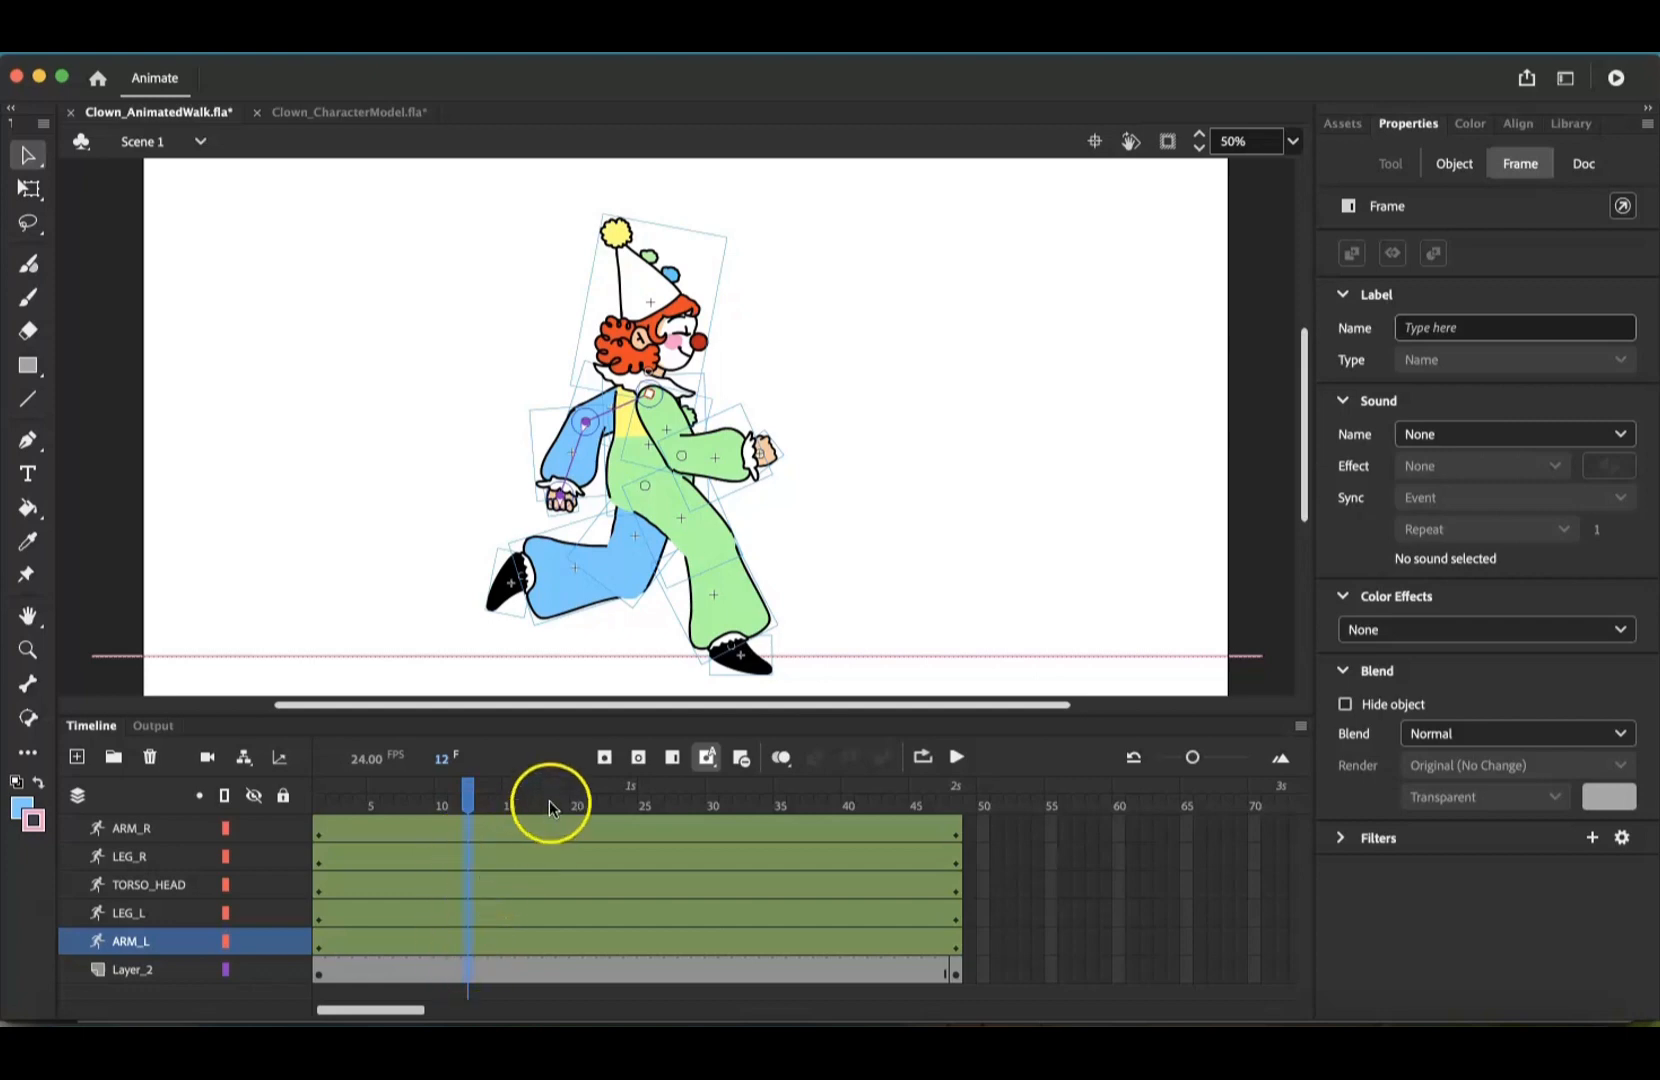
pyautogui.click(605, 760)
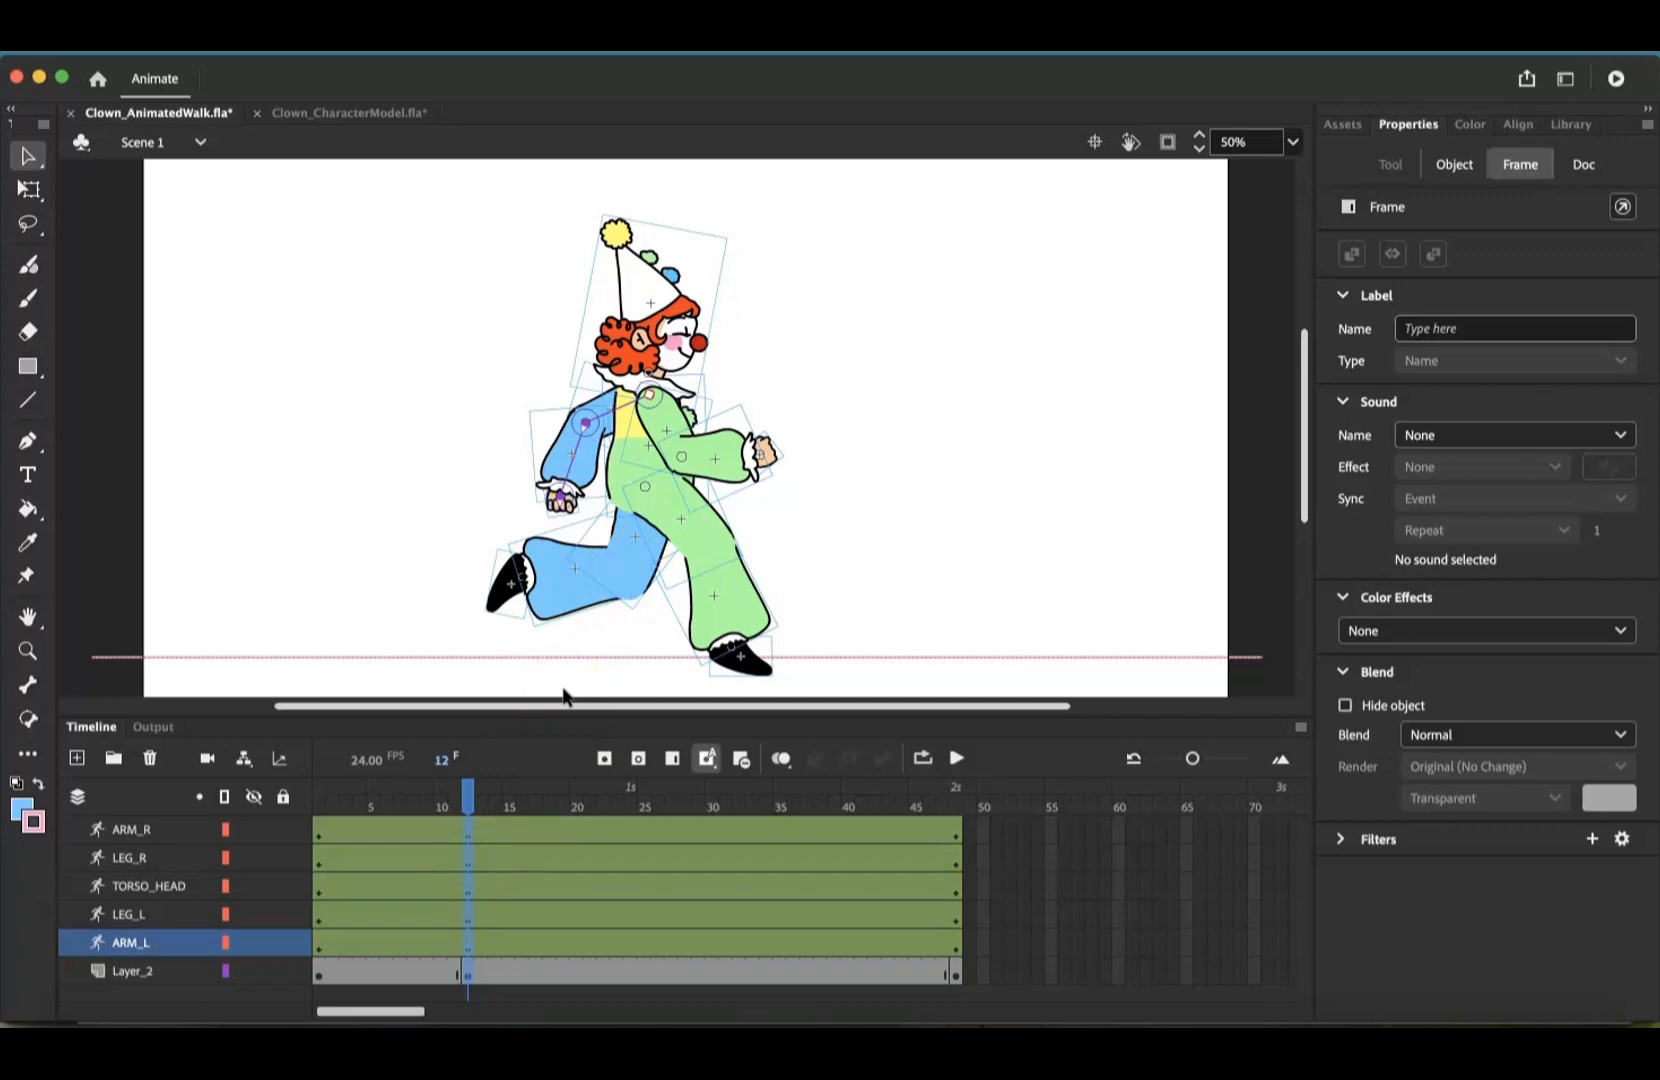
# Pose the right leg at frame 12 nearly straight beneath the clown's body, with the foot flat near the ground line
pyautogui.moveTo(656, 512); pyautogui.dragTo(677, 644)
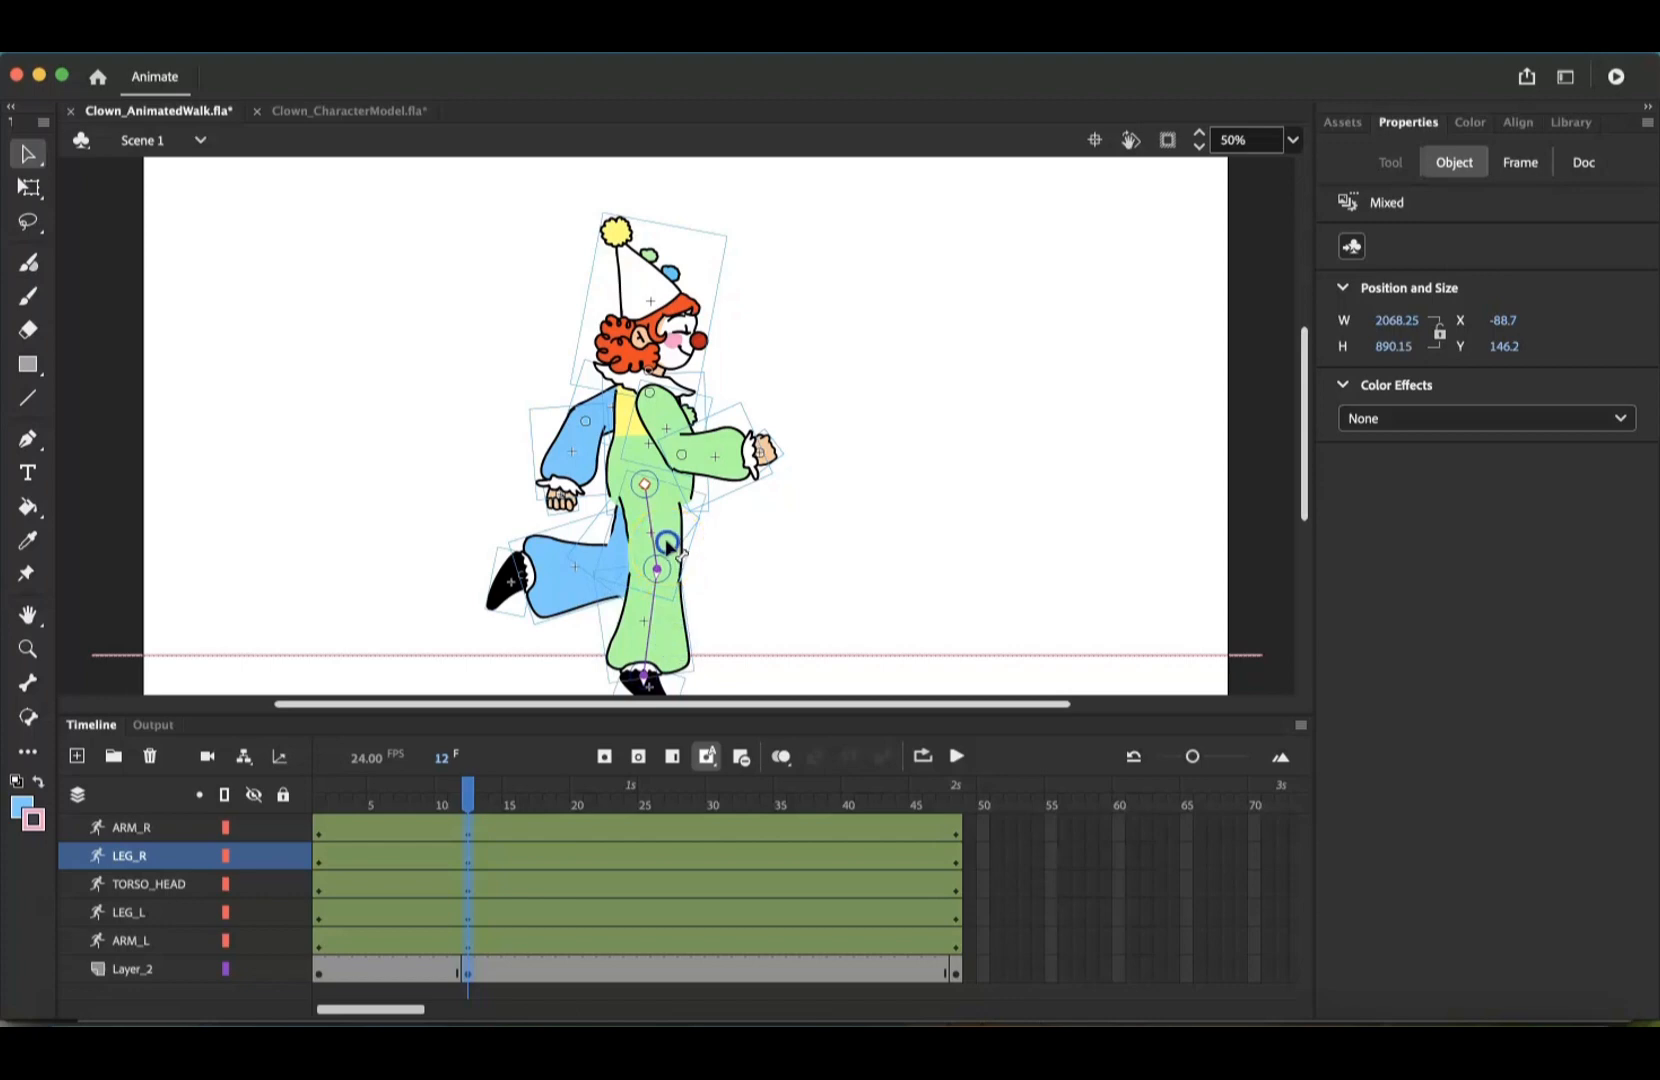
pyautogui.moveTo(666, 547); pyautogui.dragTo(666, 555)
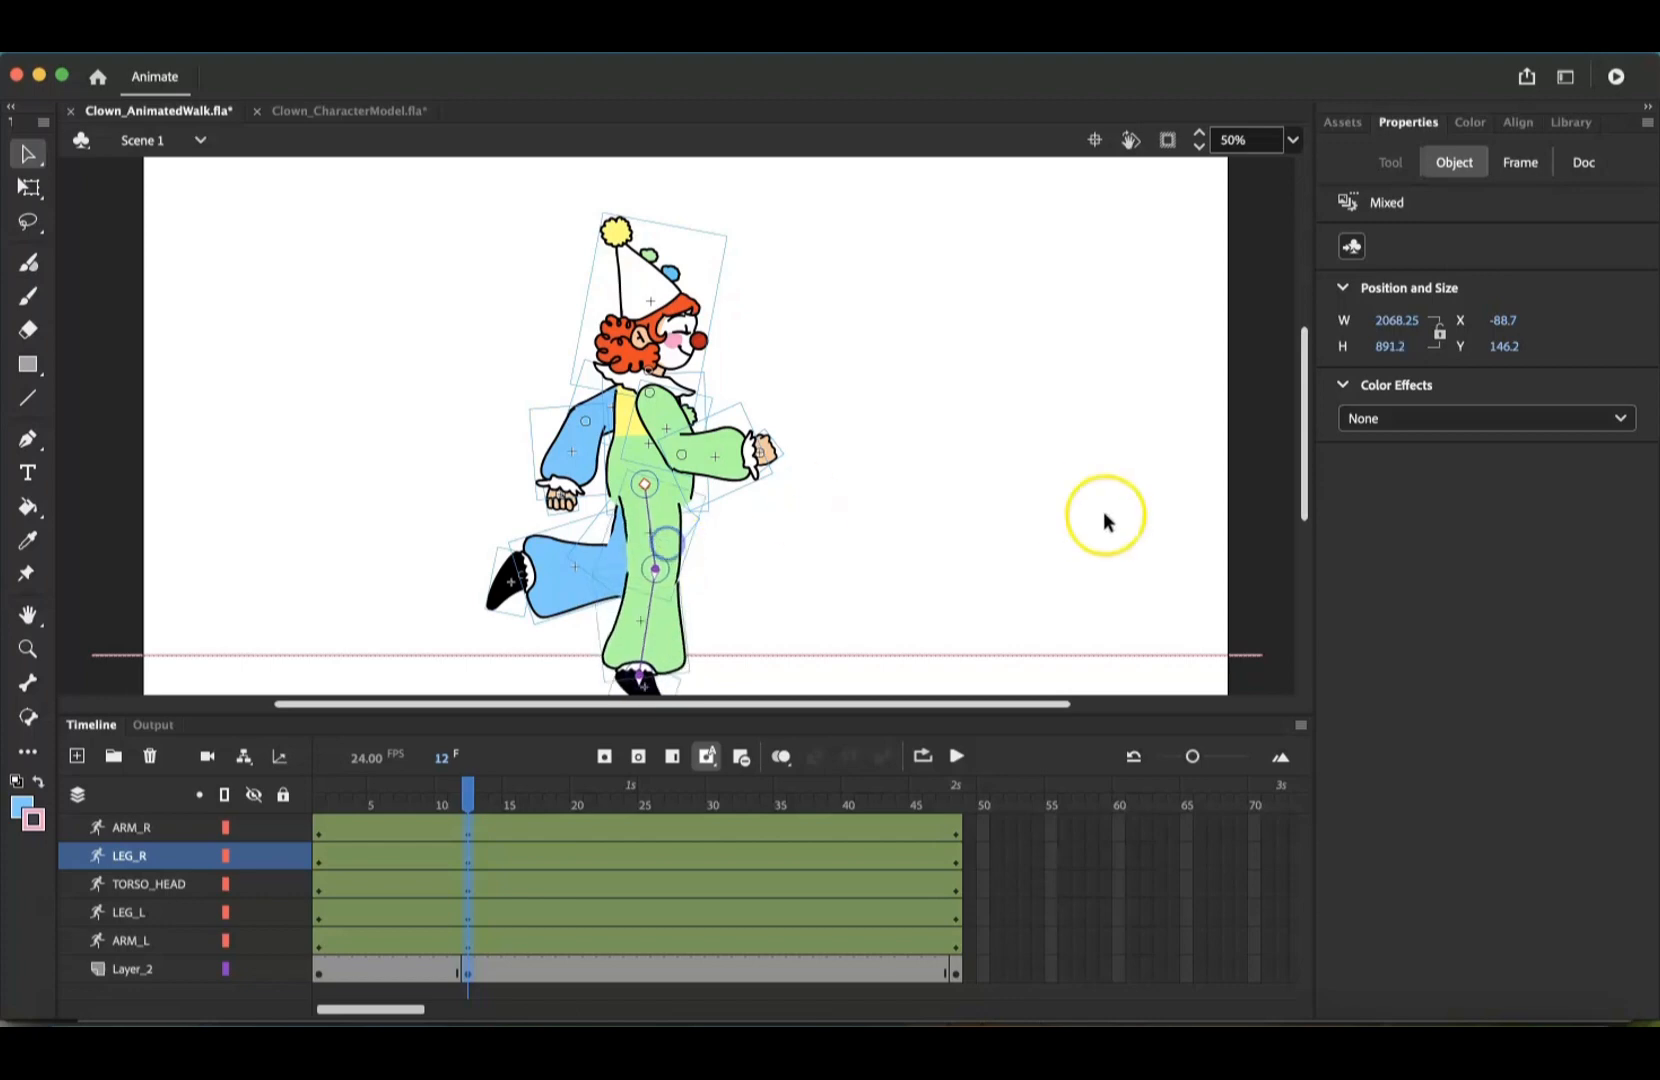
pyautogui.moveTo(1307, 442); pyautogui.dragTo(1304, 456)
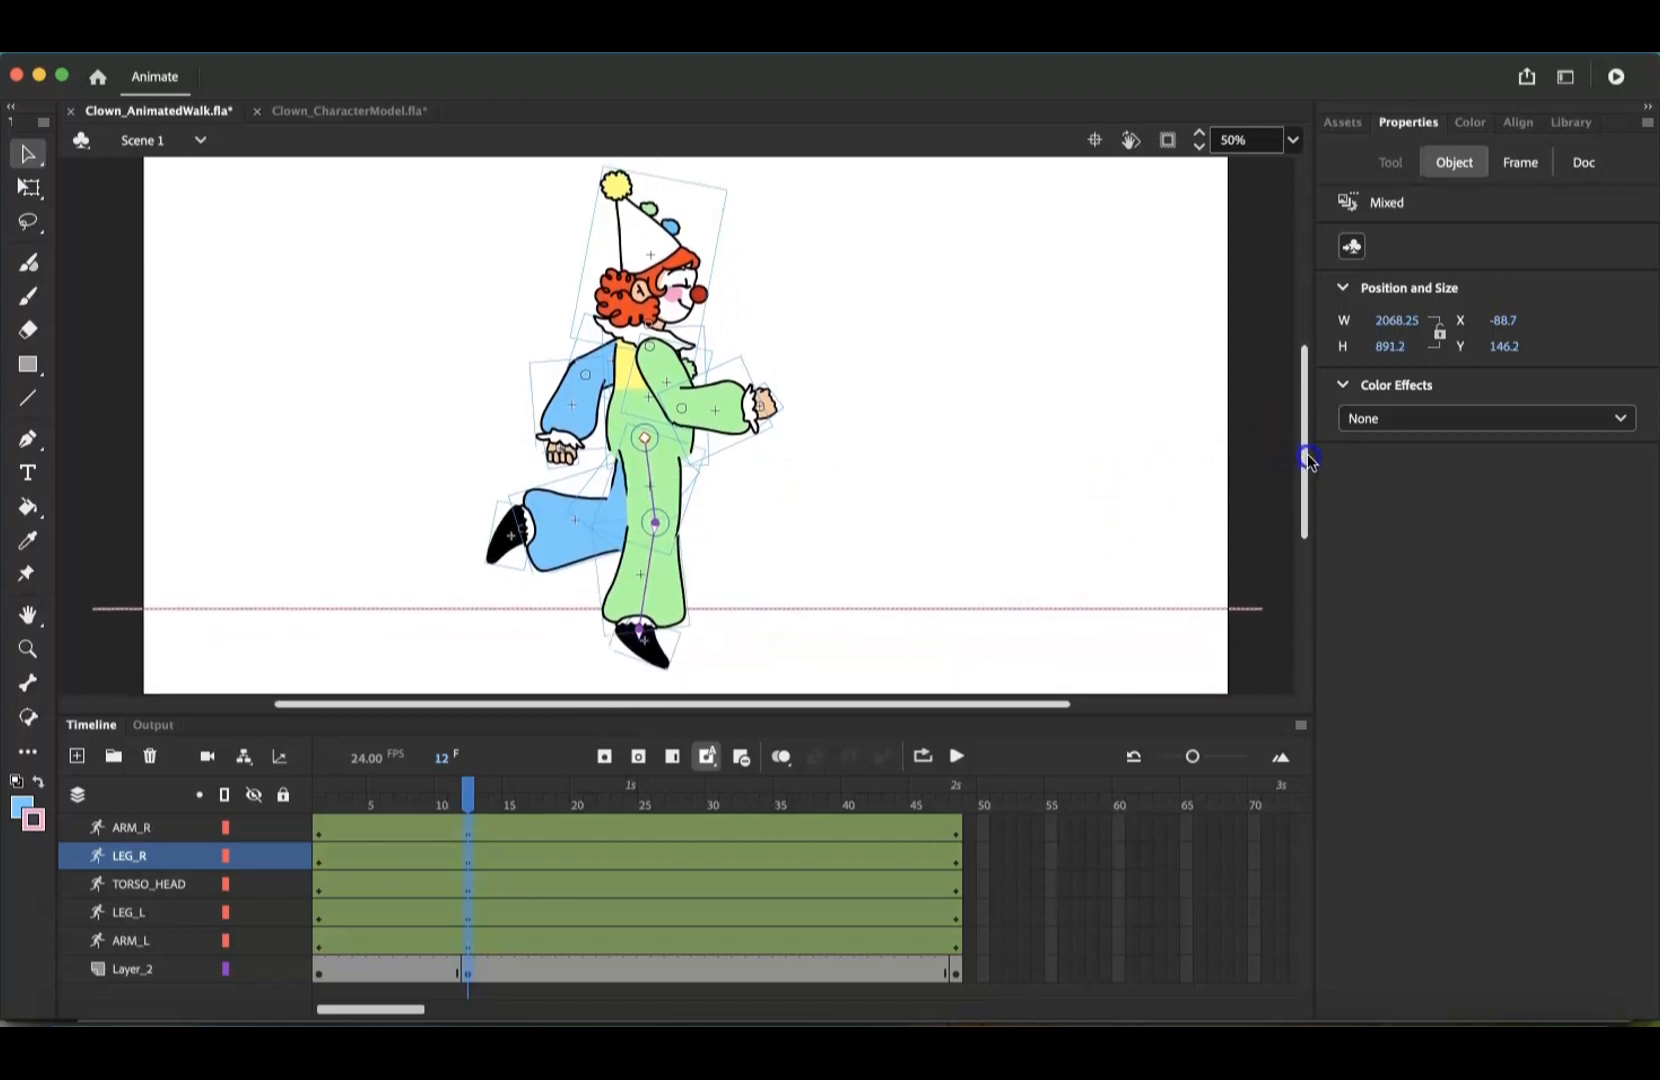
pyautogui.moveTo(668, 665)
pyautogui.mouseDown()
pyautogui.moveTo(680, 655)
pyautogui.moveTo(656, 630)
pyautogui.mouseUp()
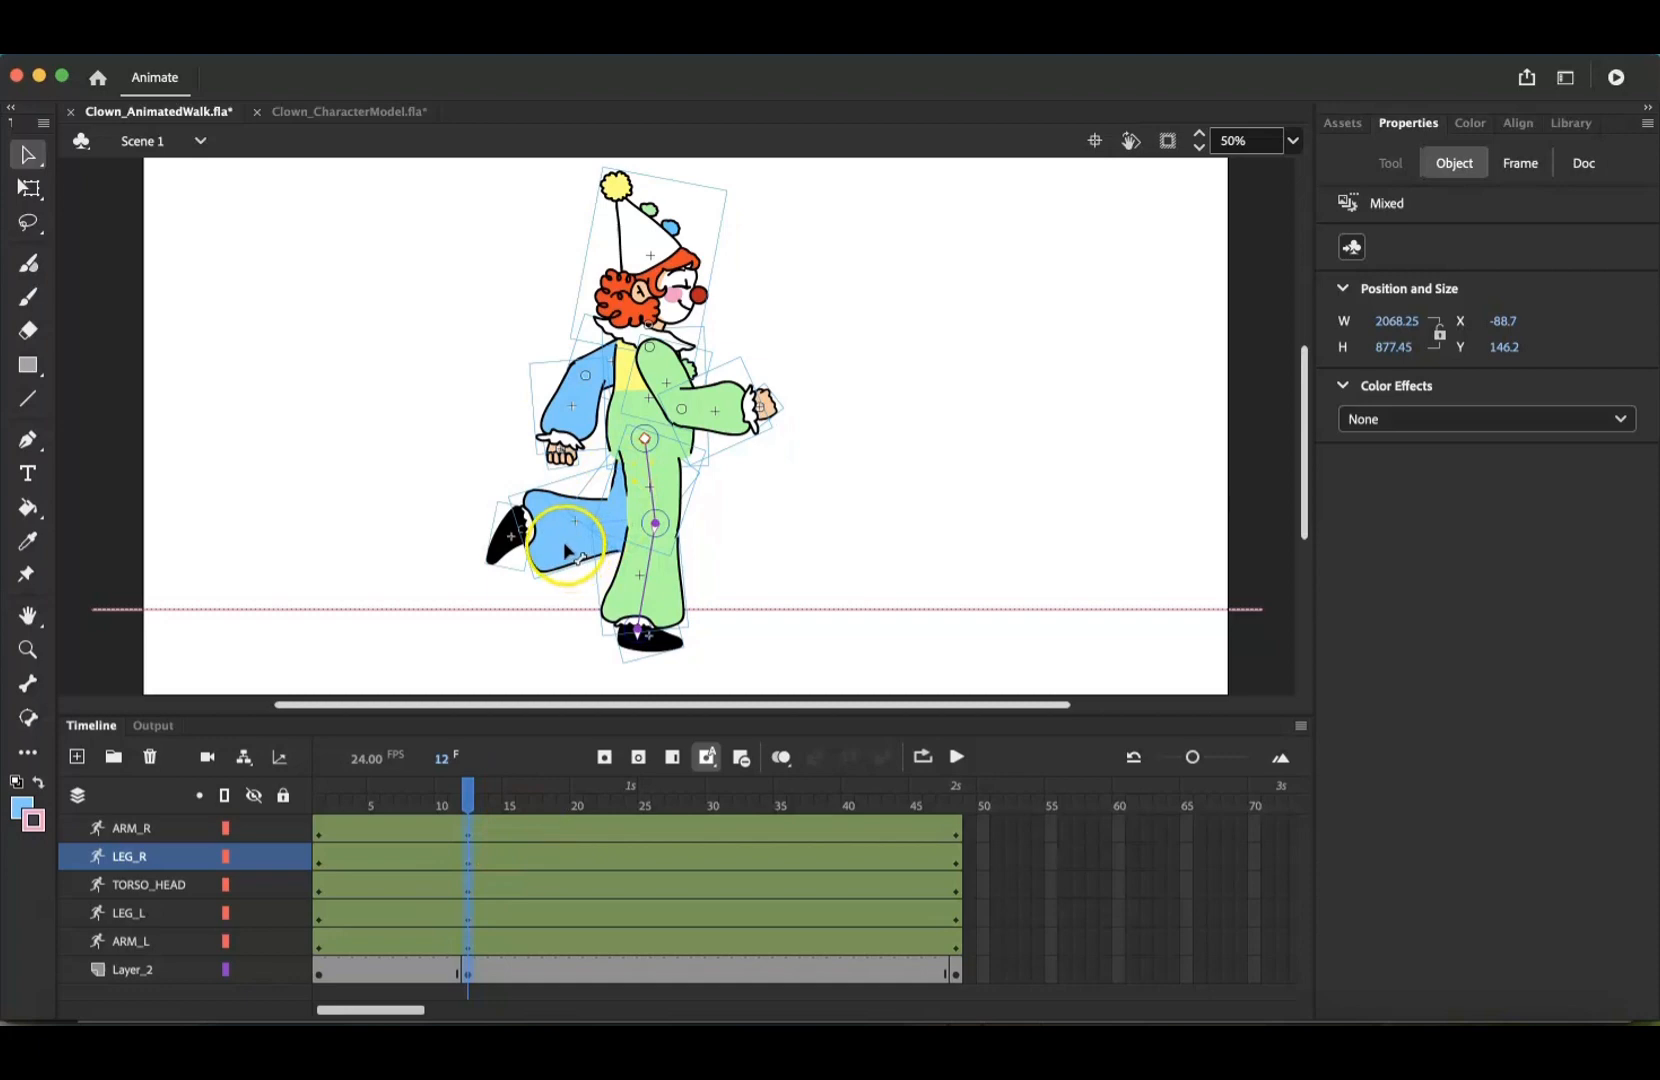
# Pose the left leg at frame 12 with the knee bent forward and the foot raised behind the right leg, toe pointing down
pyautogui.moveTo(623, 497); pyautogui.dragTo(653, 534)
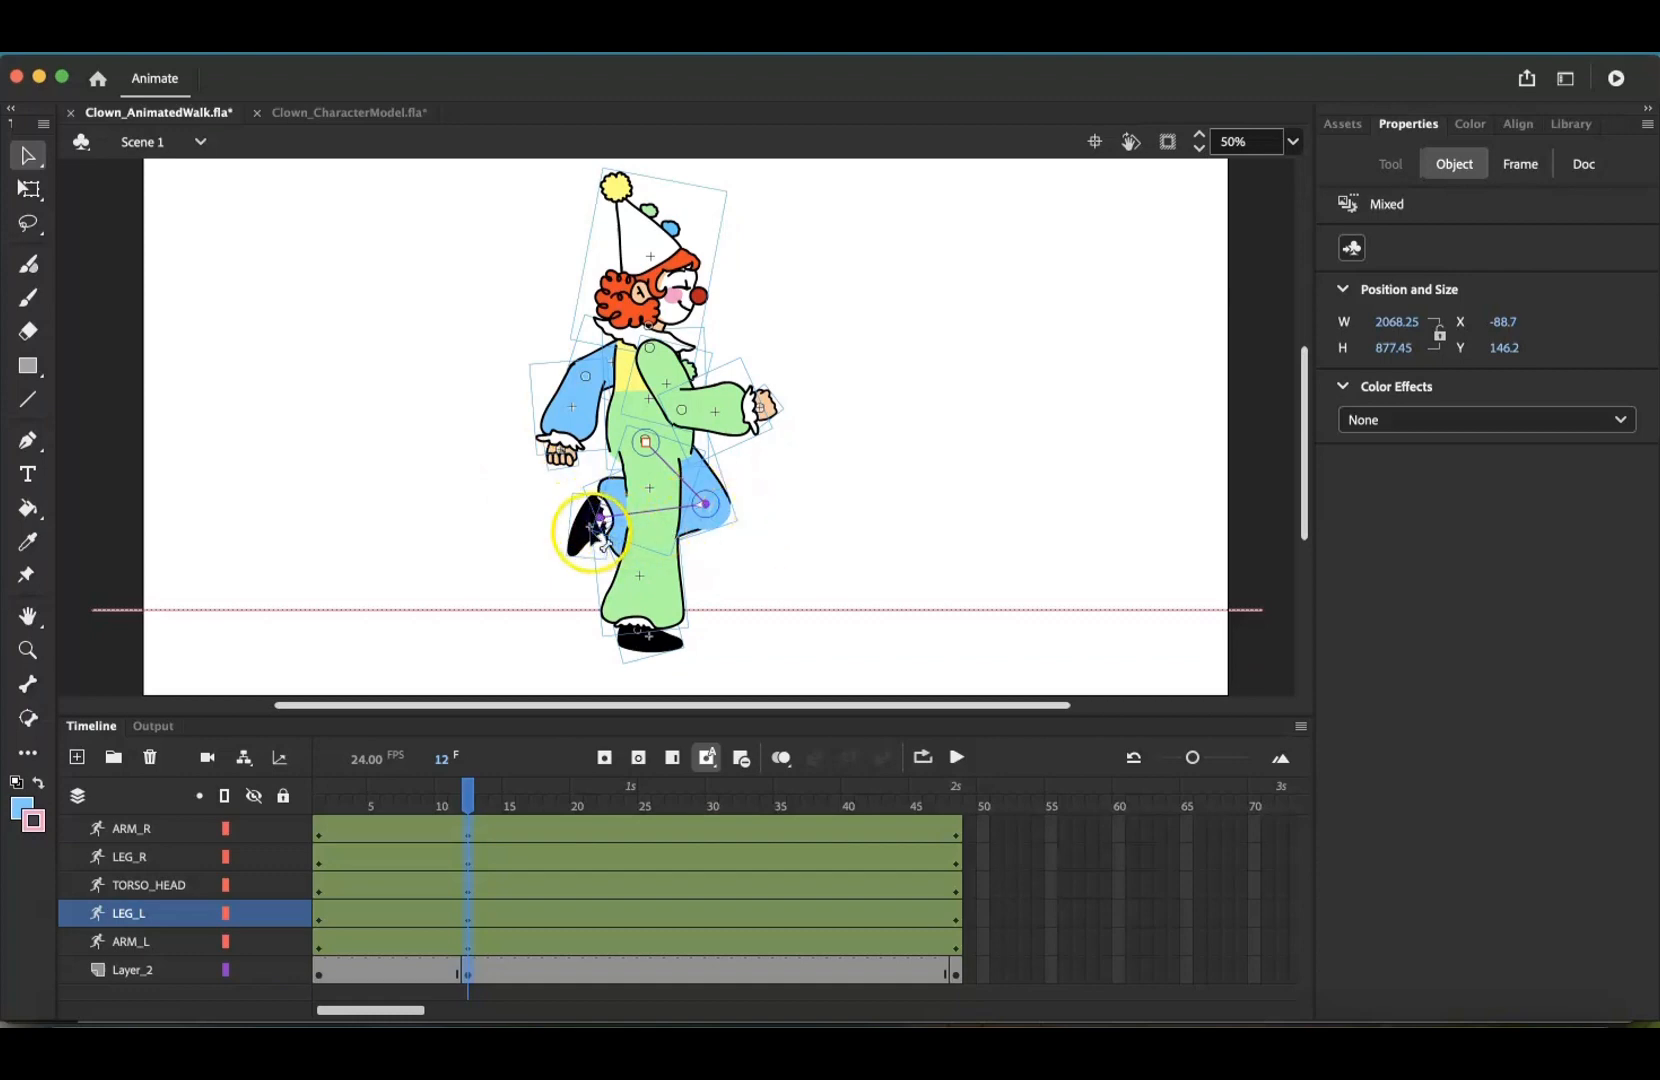
pyautogui.moveTo(598, 558); pyautogui.dragTo(597, 548)
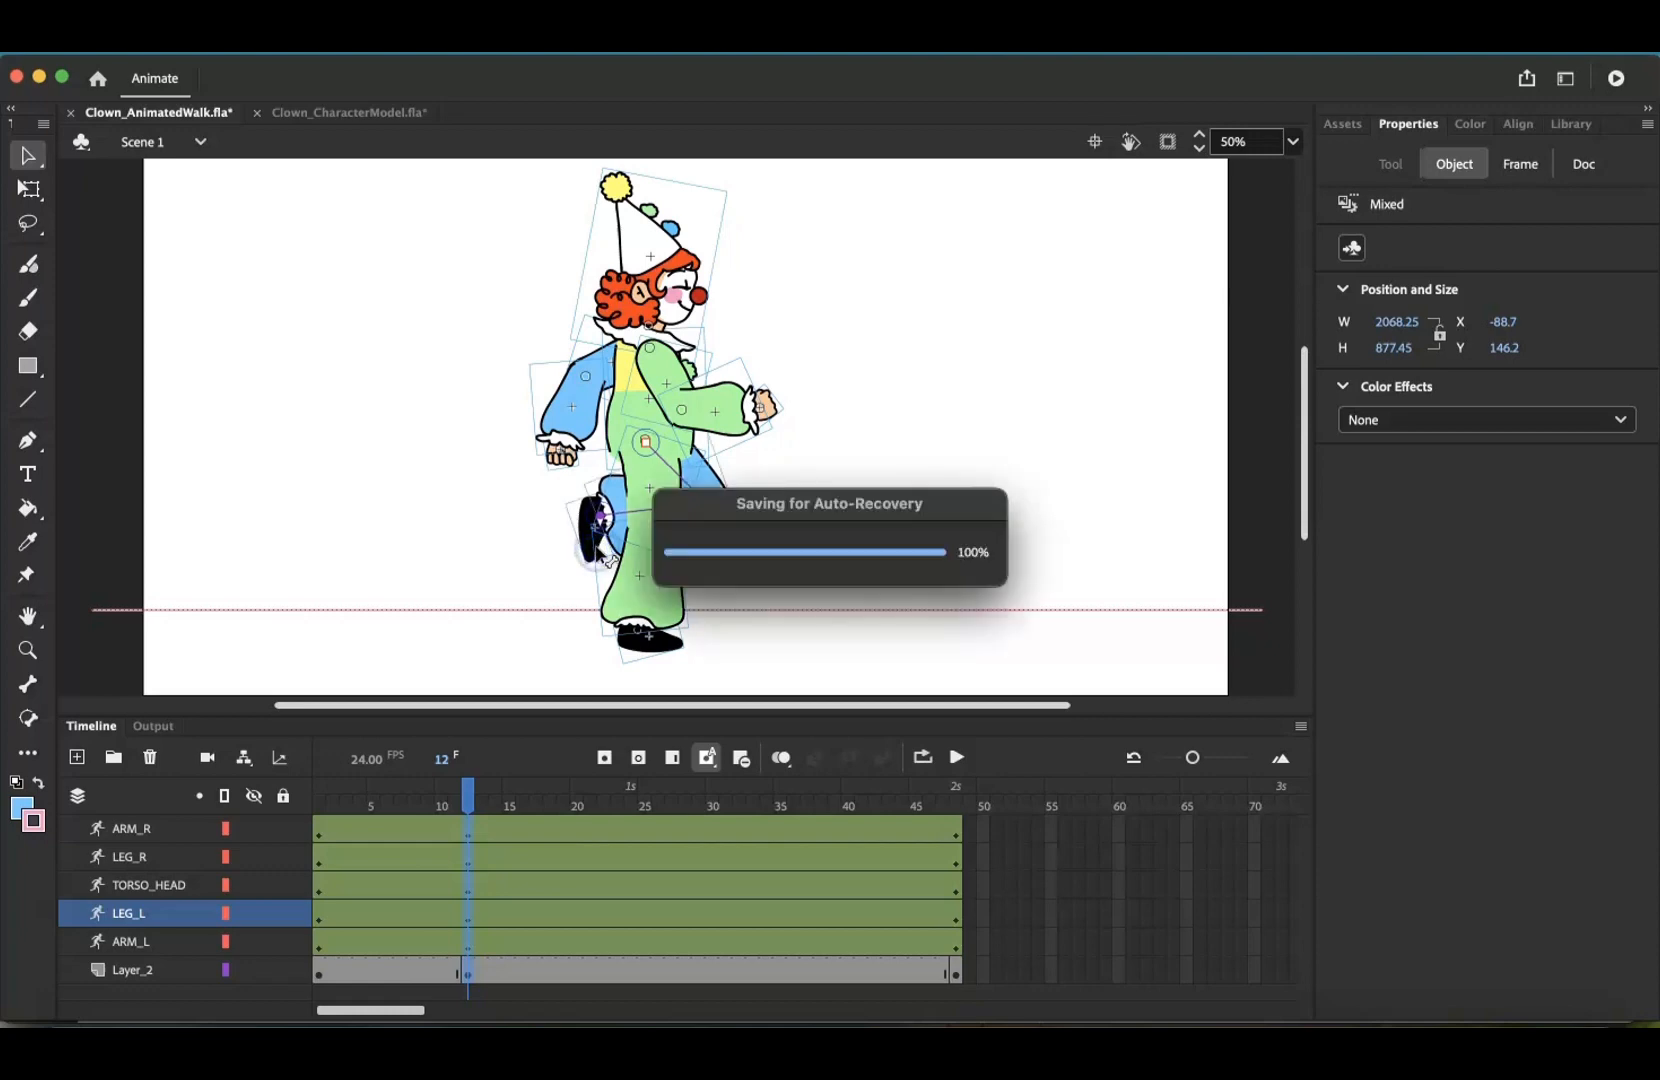
pyautogui.click(715, 587)
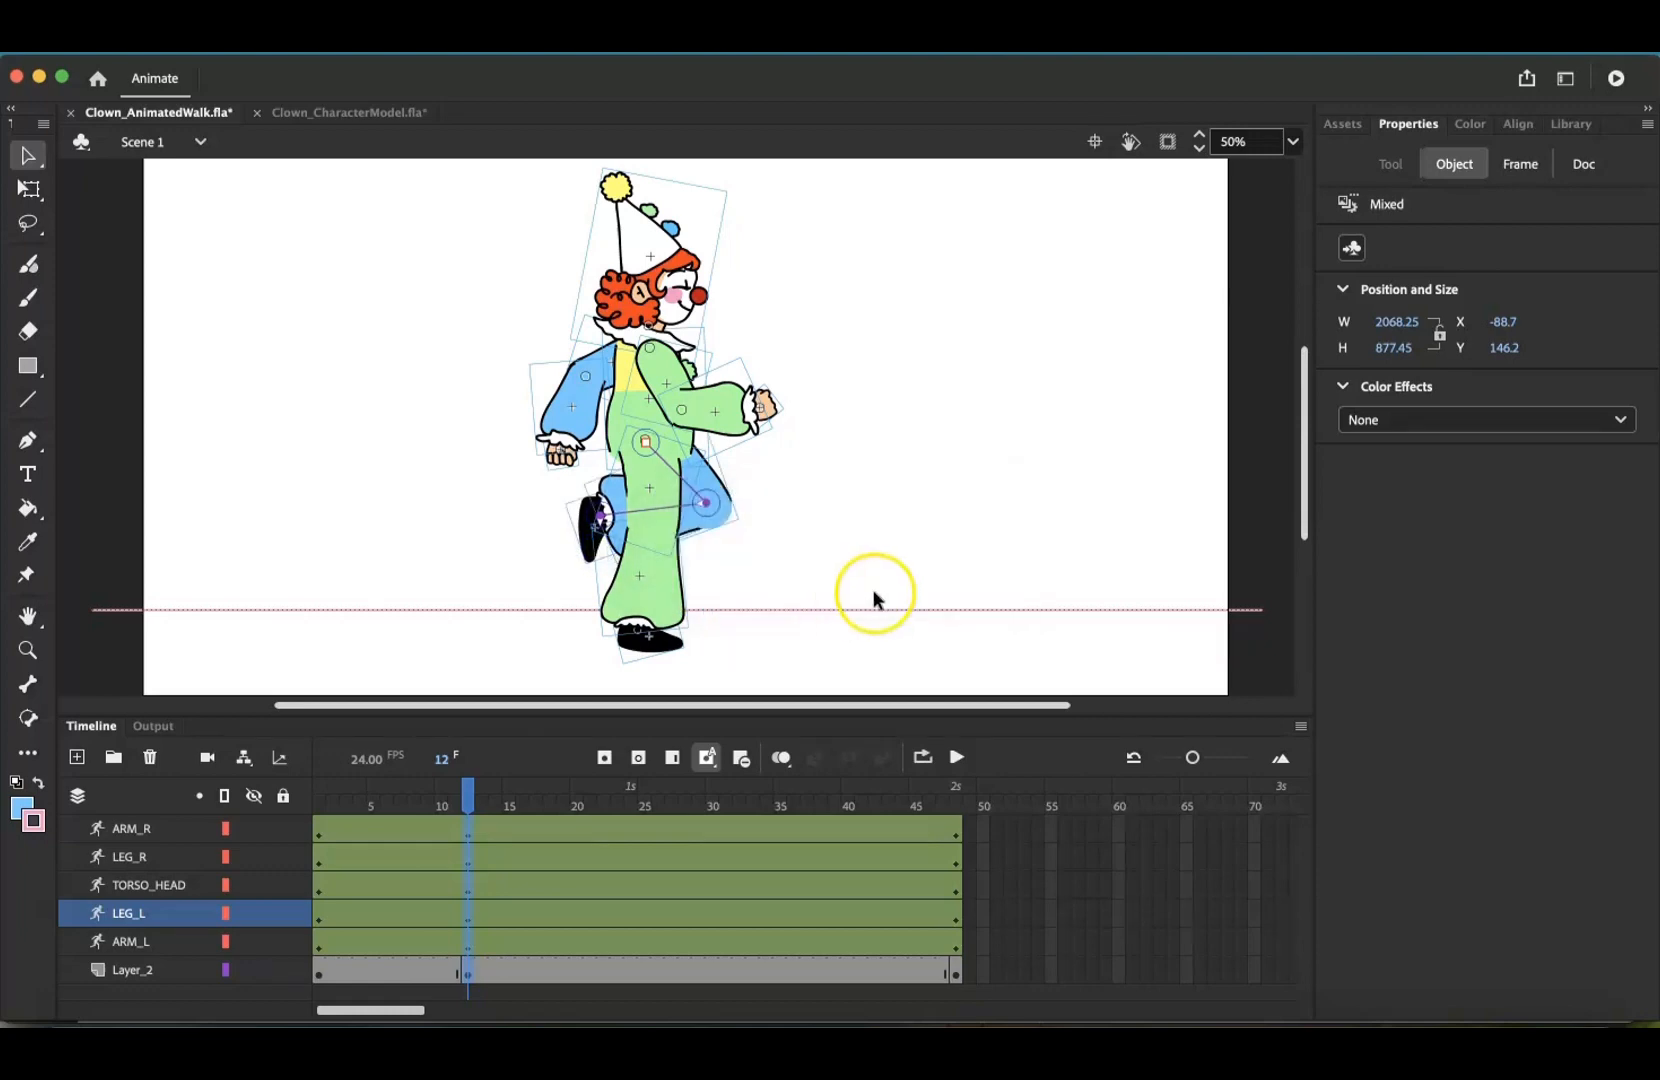
pyautogui.click(507, 467)
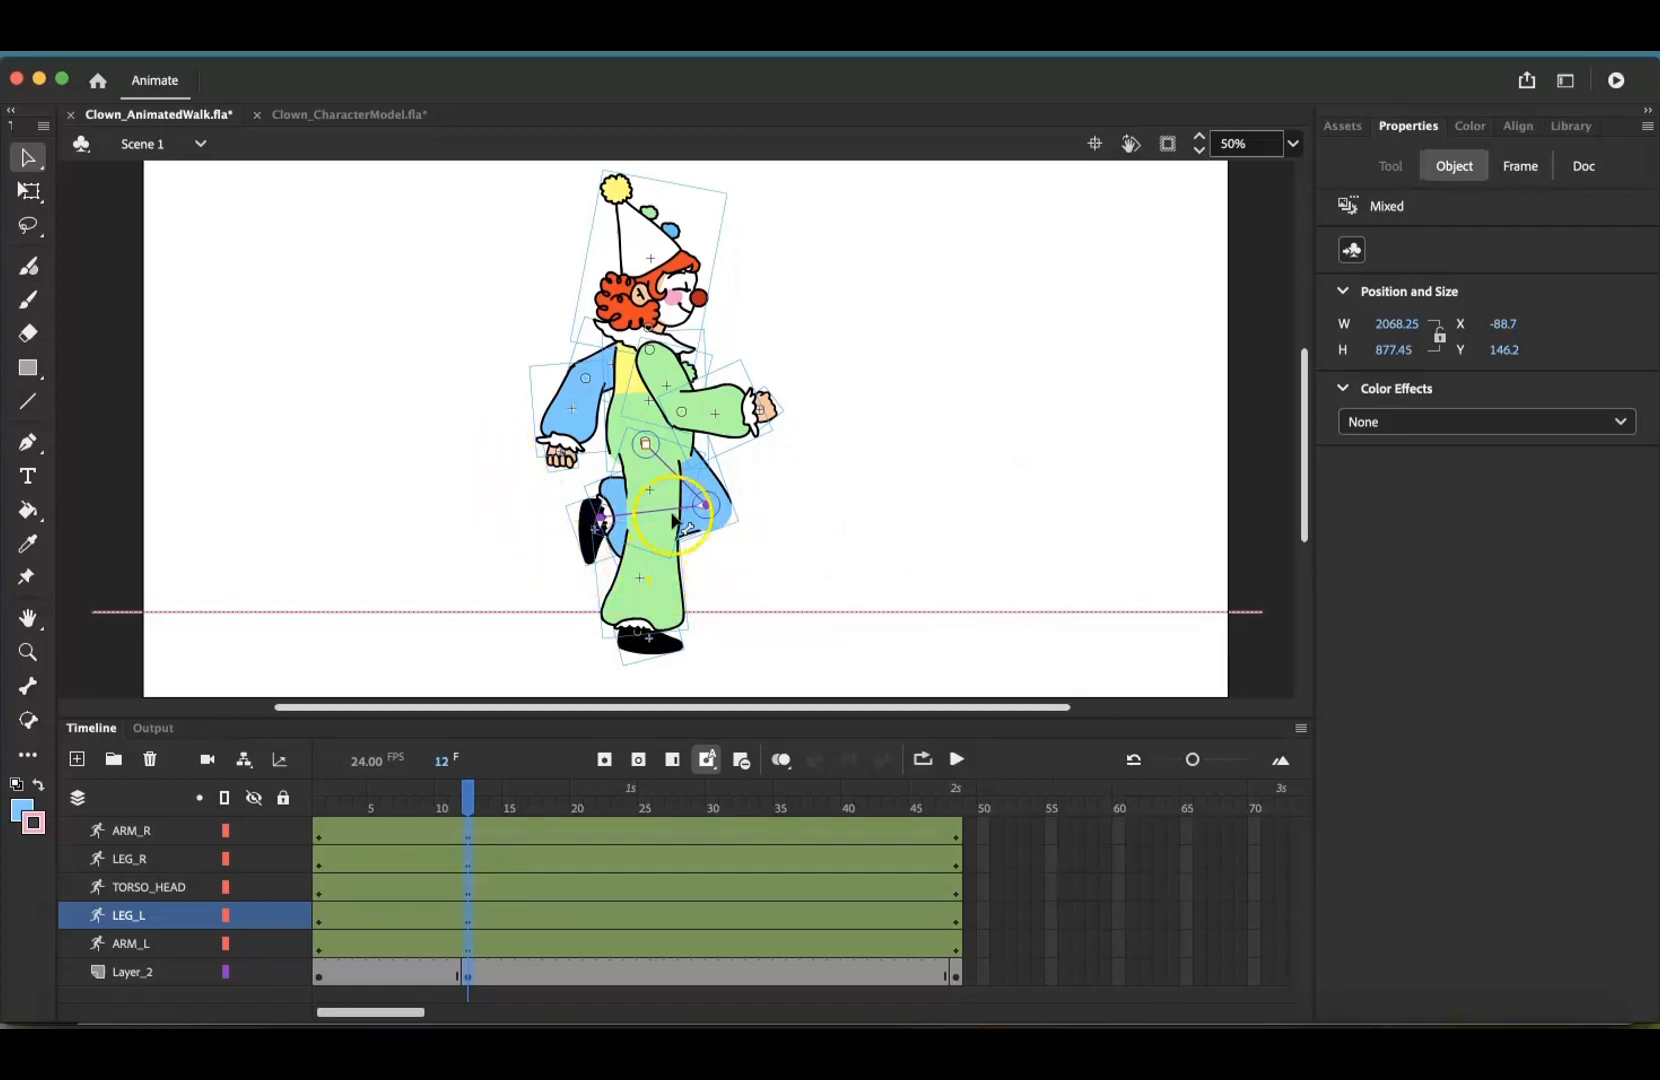
pyautogui.moveTo(591, 547); pyautogui.dragTo(591, 549)
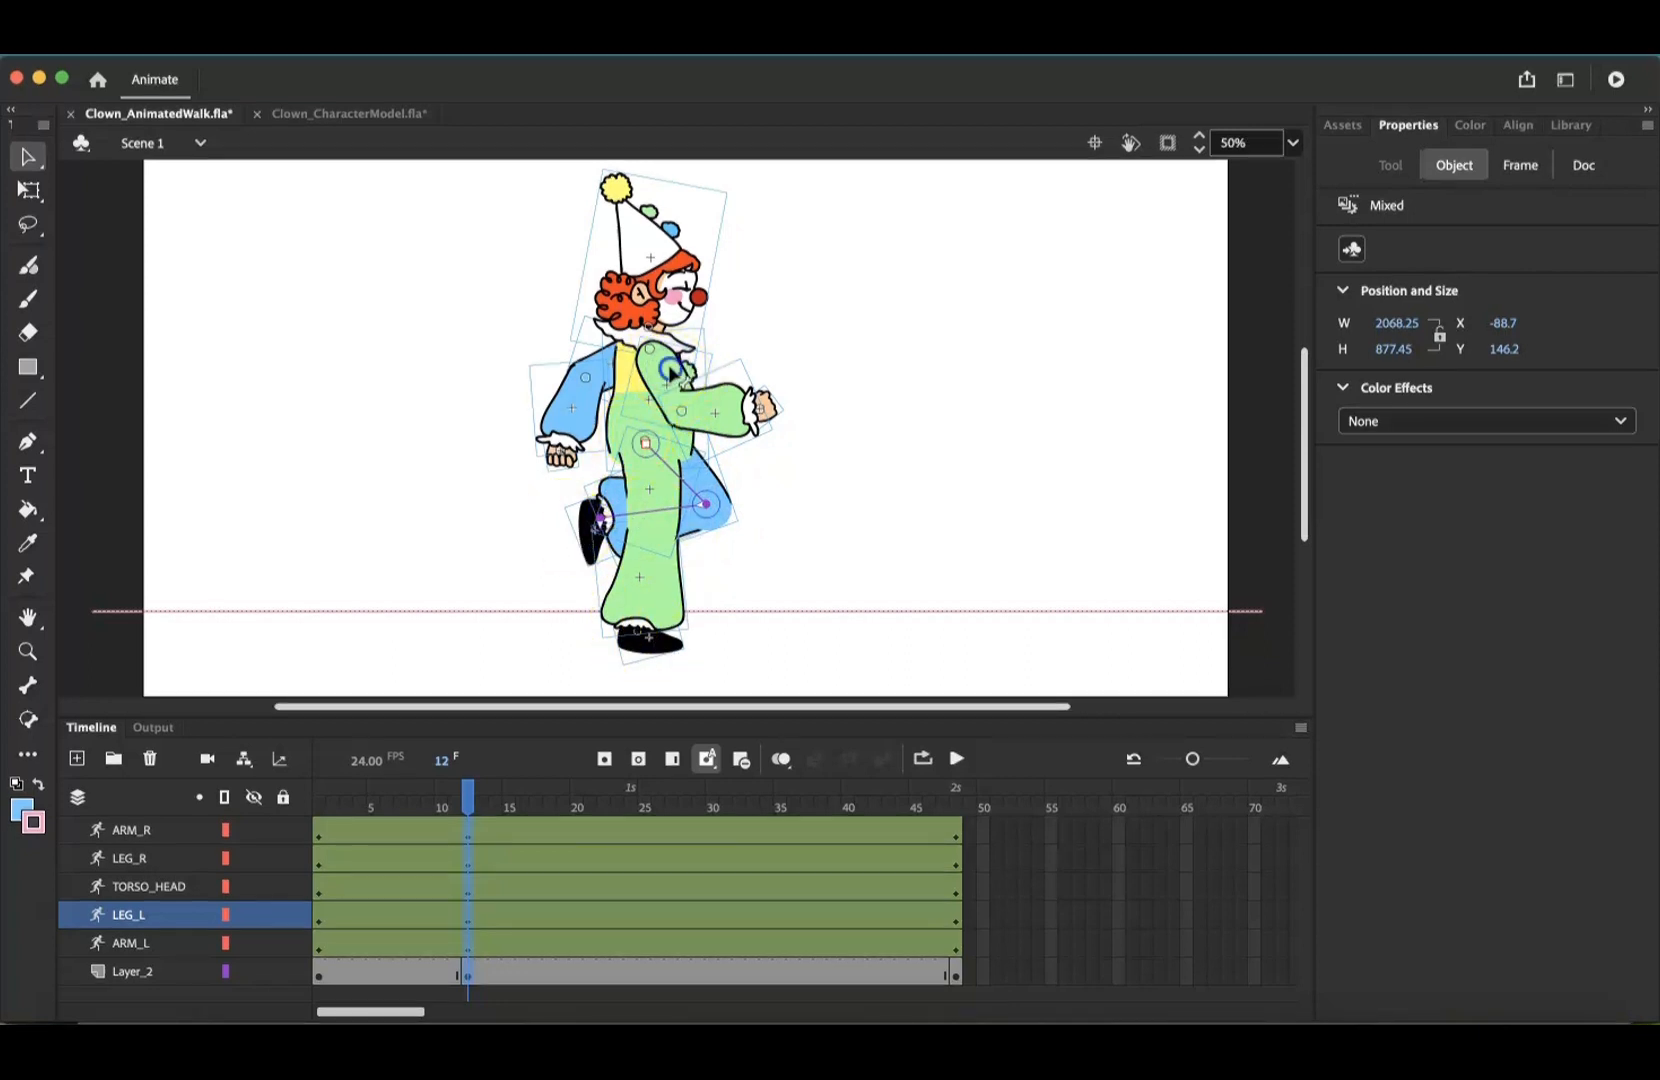
# Lower both arms at frame 12 so they hang beside the torso with slightly bent elbows
pyautogui.moveTo(670, 369); pyautogui.dragTo(684, 459)
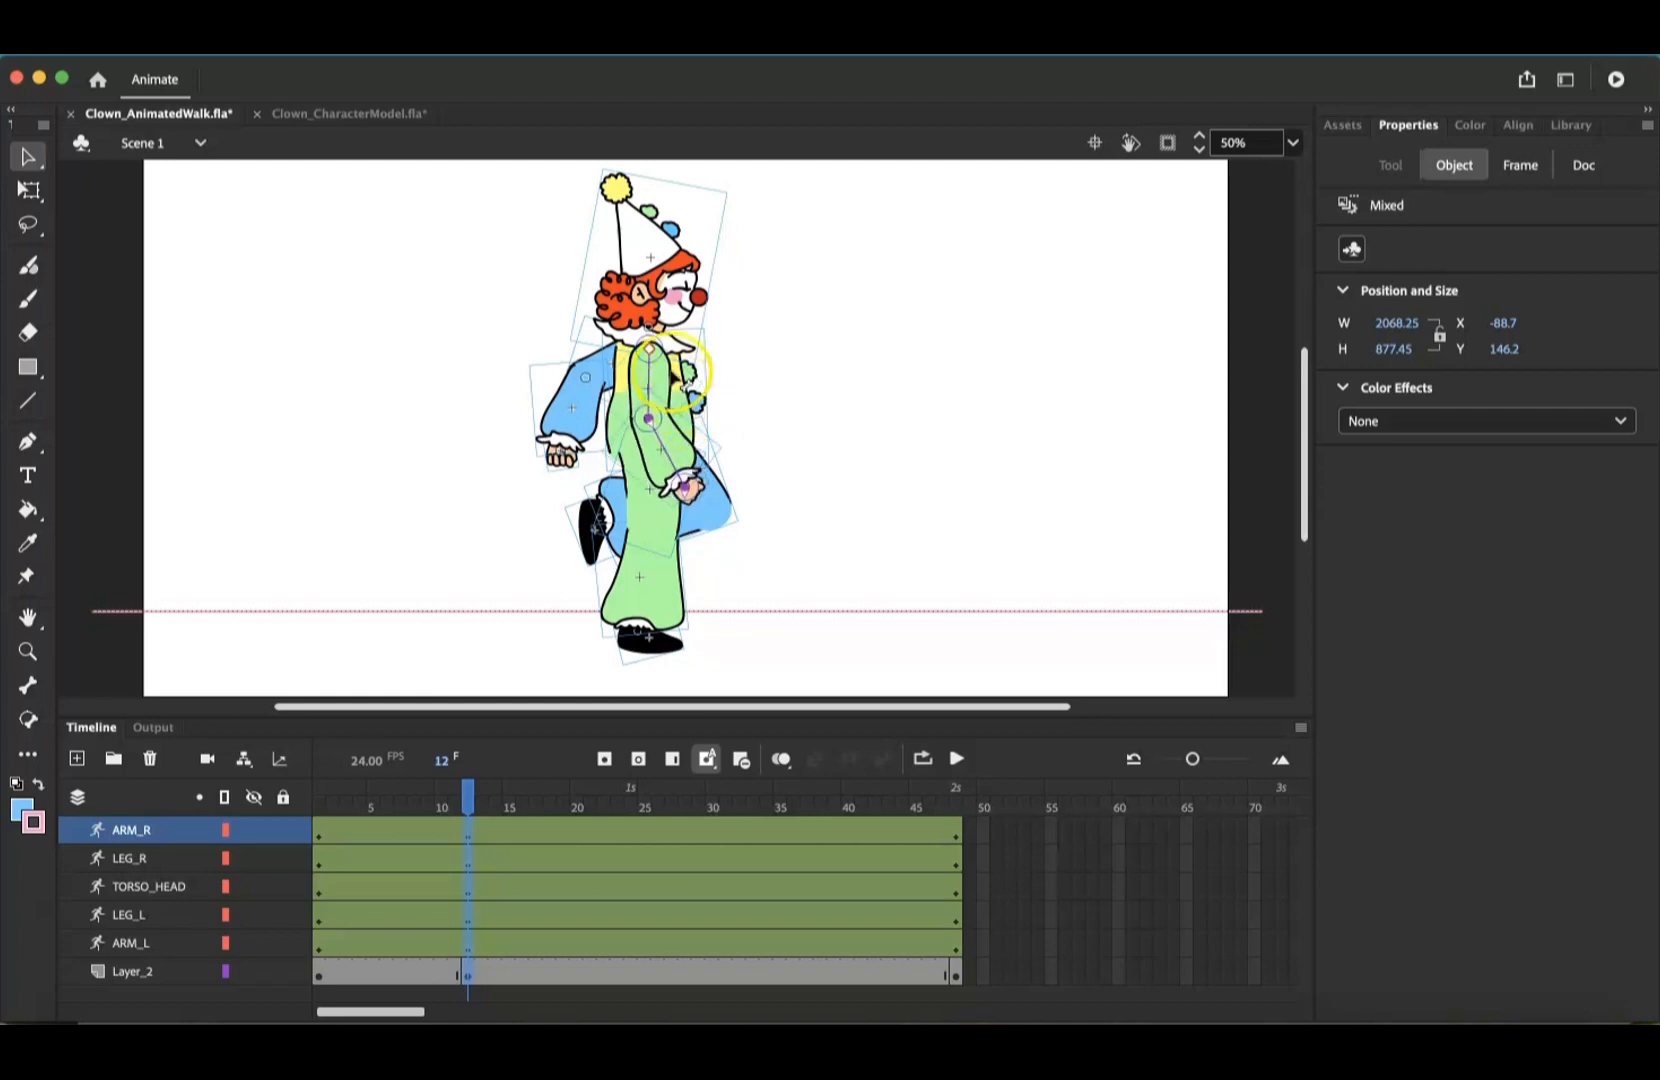
pyautogui.click(690, 377)
pyautogui.moveTo(591, 371); pyautogui.dragTo(607, 460)
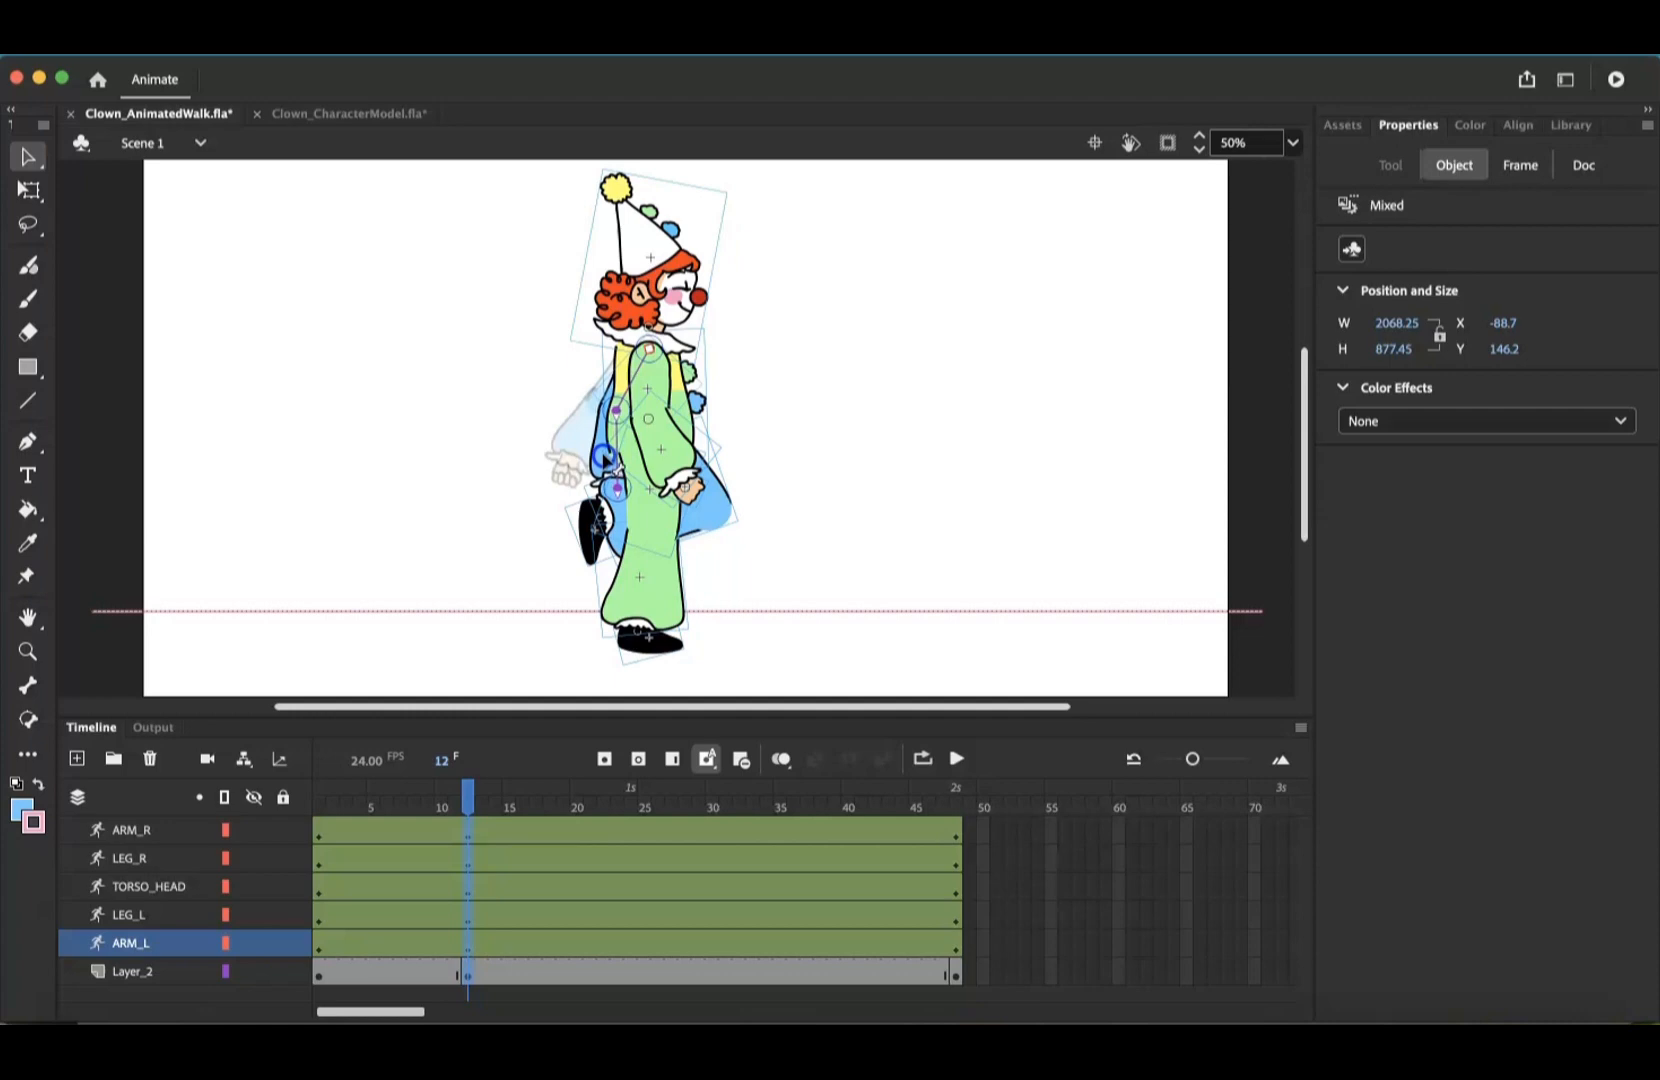
pyautogui.moveTo(604, 457); pyautogui.dragTo(609, 459)
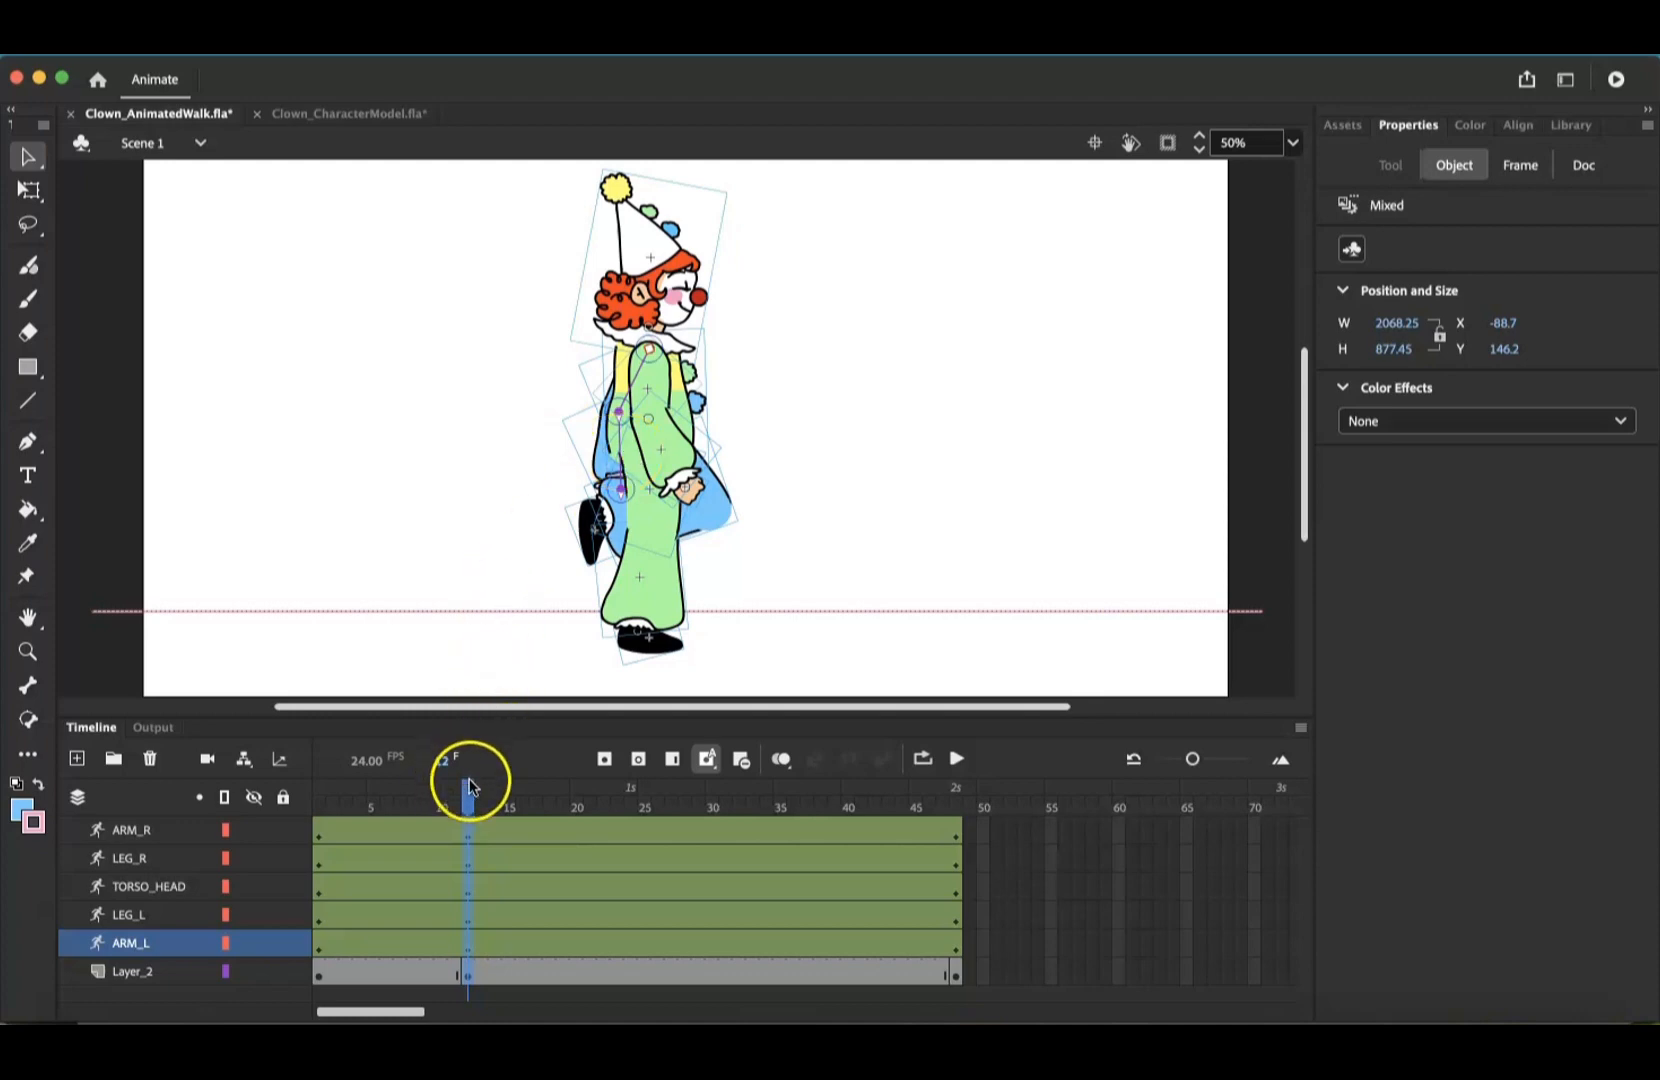
# Tilt the head on the TORSO_HEAD layer slightly backward at frame 12
pyautogui.moveTo(469, 786)
pyautogui.mouseDown()
pyautogui.moveTo(316, 757)
pyautogui.moveTo(473, 780)
pyautogui.mouseUp()
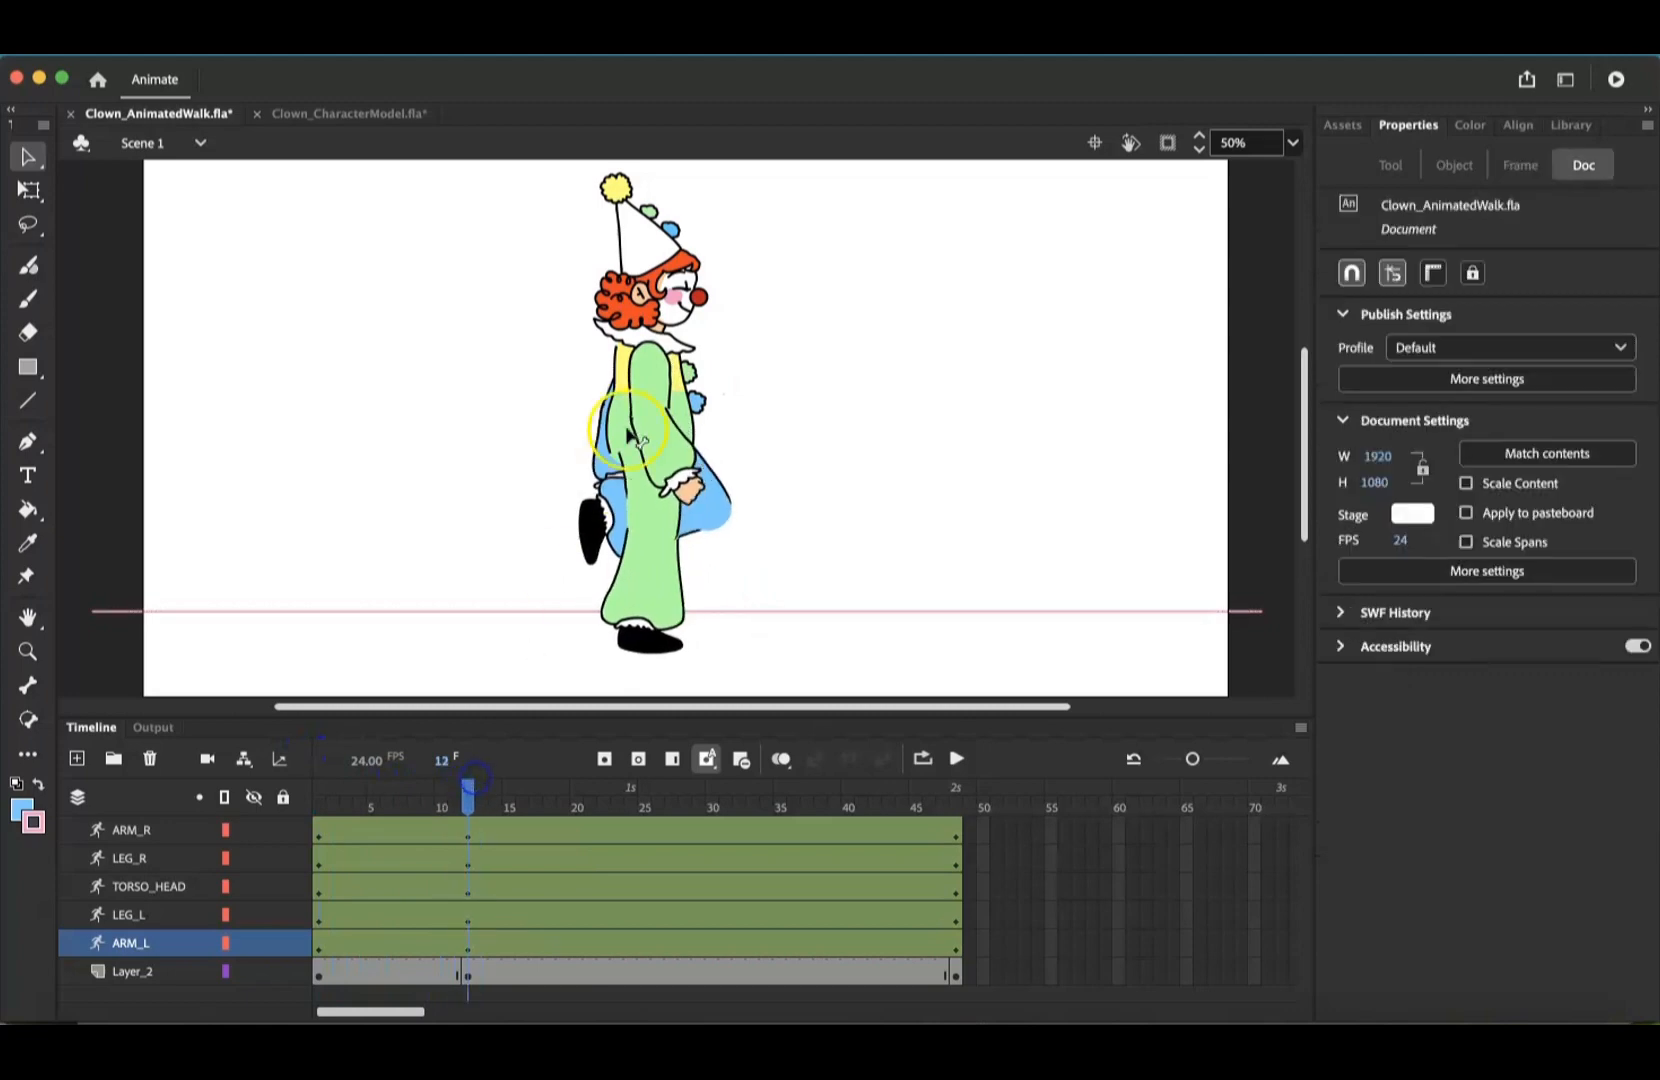
pyautogui.click(471, 884)
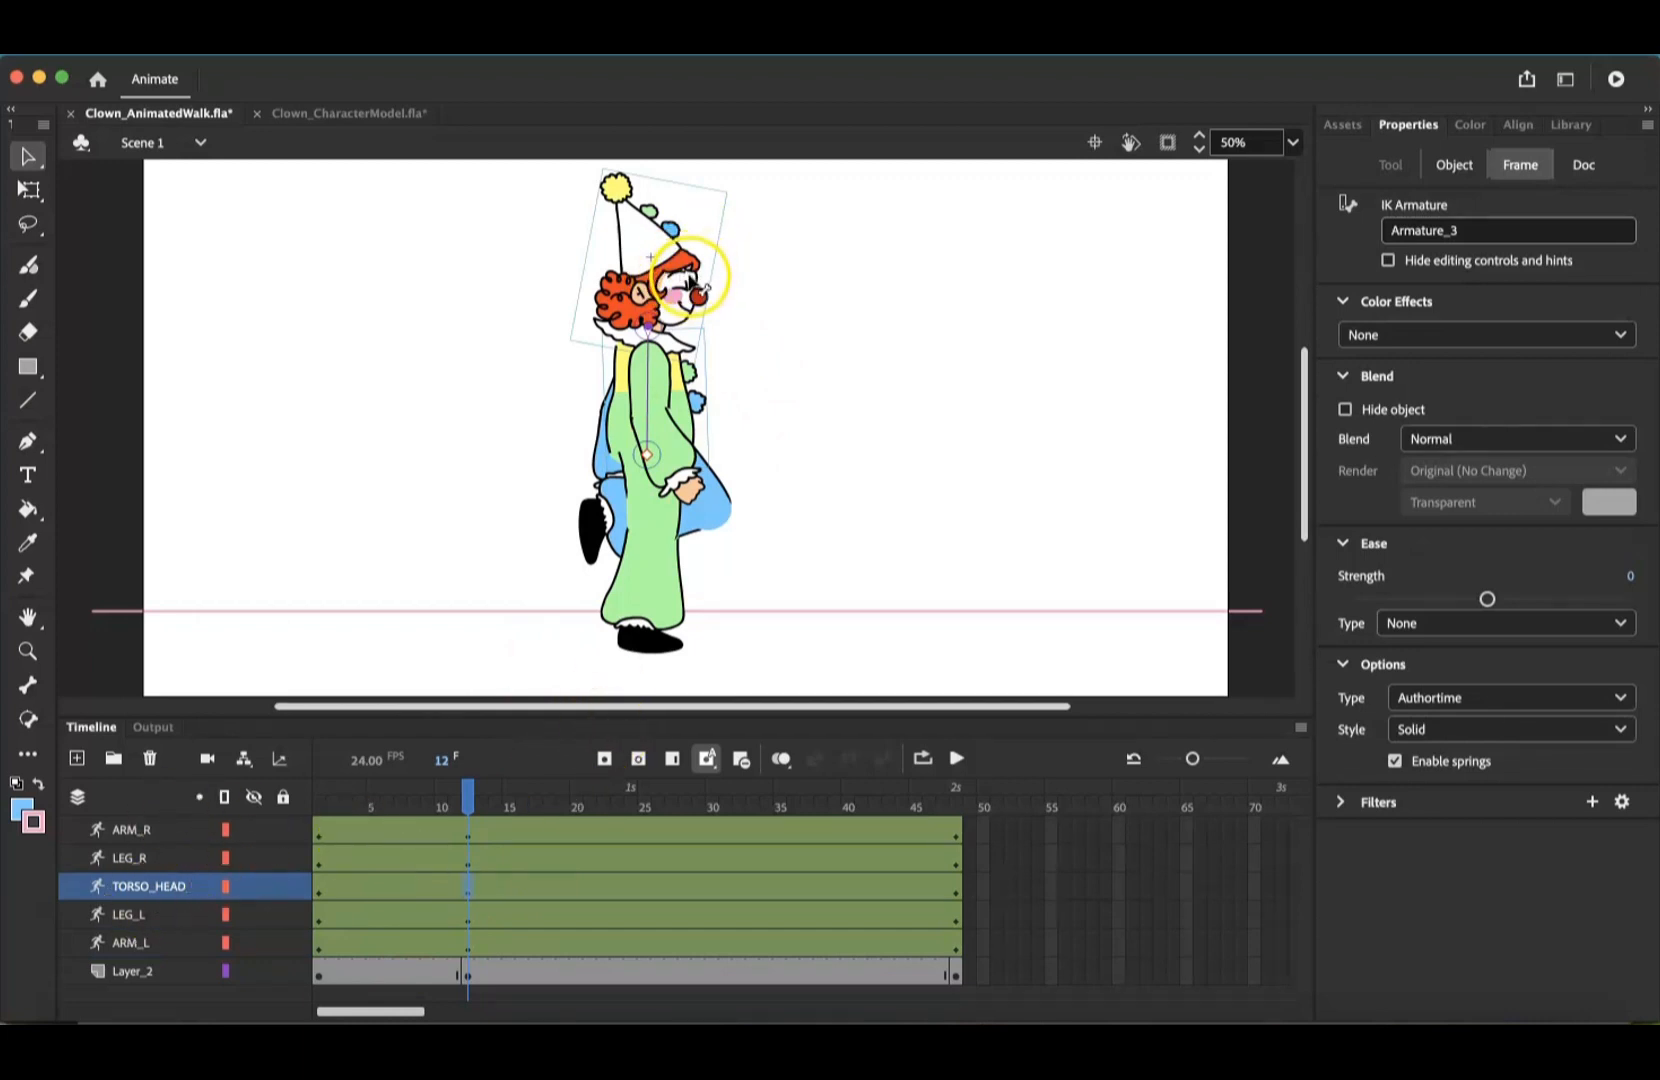
pyautogui.moveTo(690, 277); pyautogui.dragTo(687, 274)
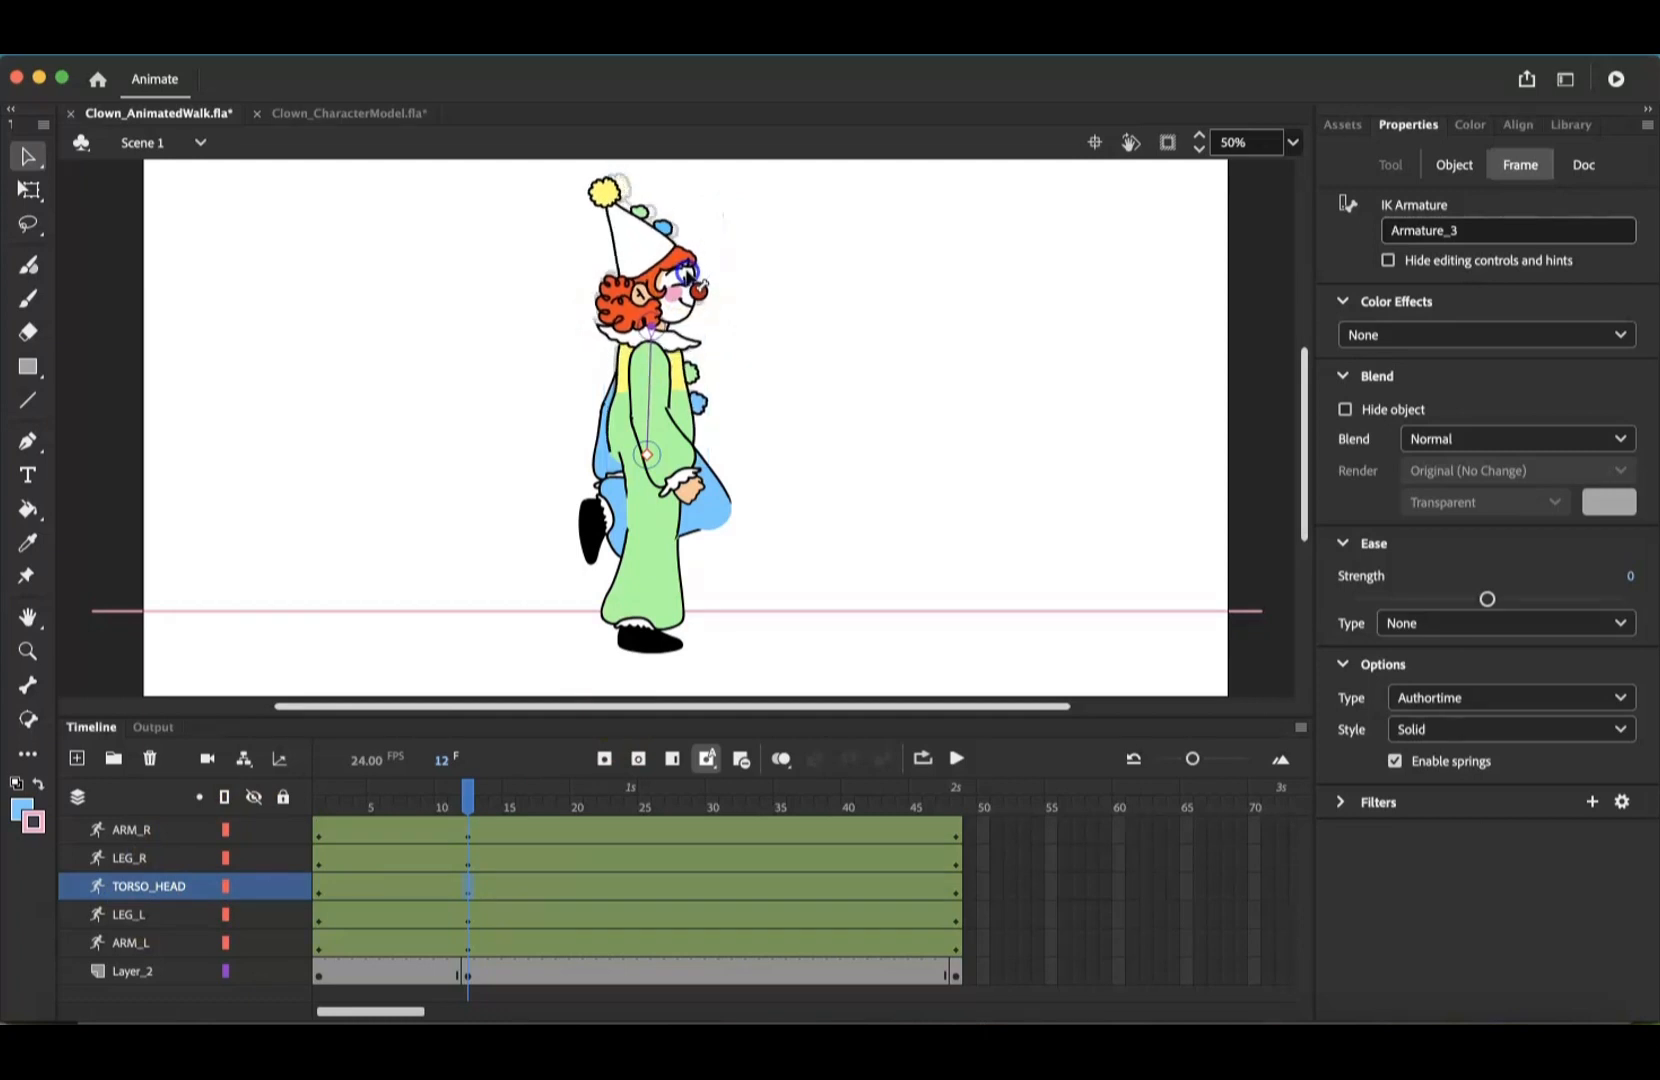
pyautogui.click(687, 274)
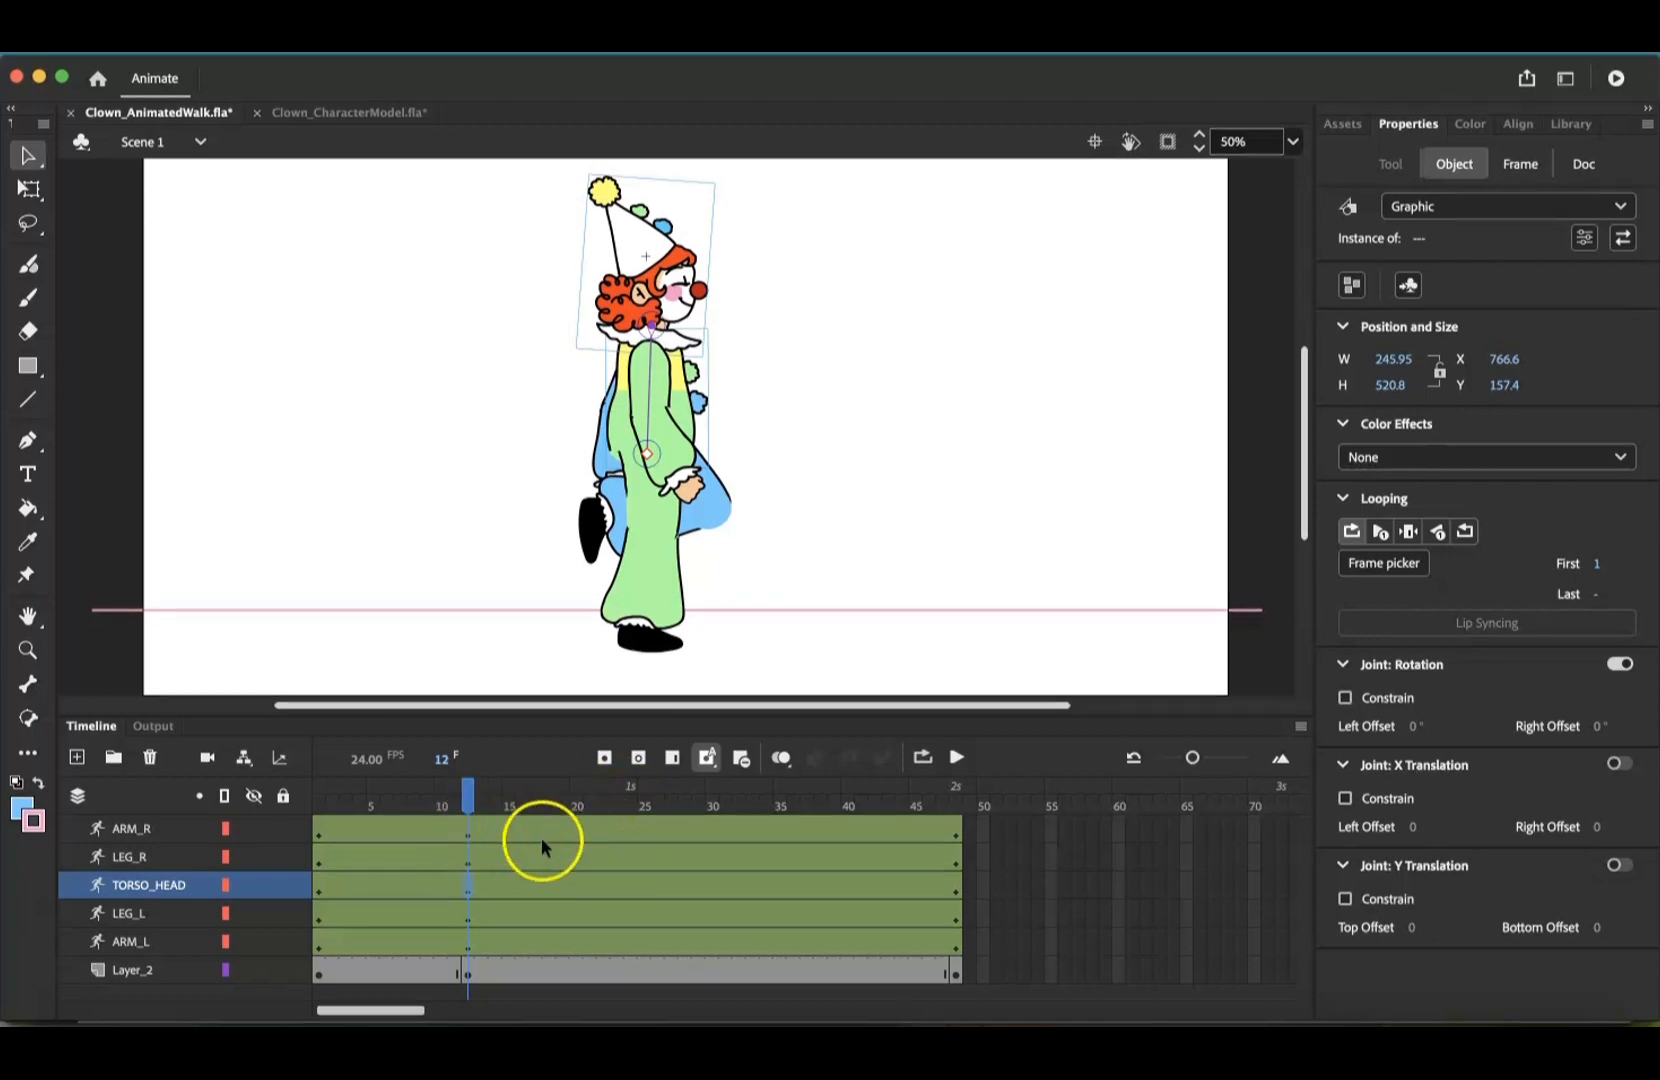
# Insert a keyframe at frame 24 on all layers, from ARM_R down to Layer_2
pyautogui.click(631, 838)
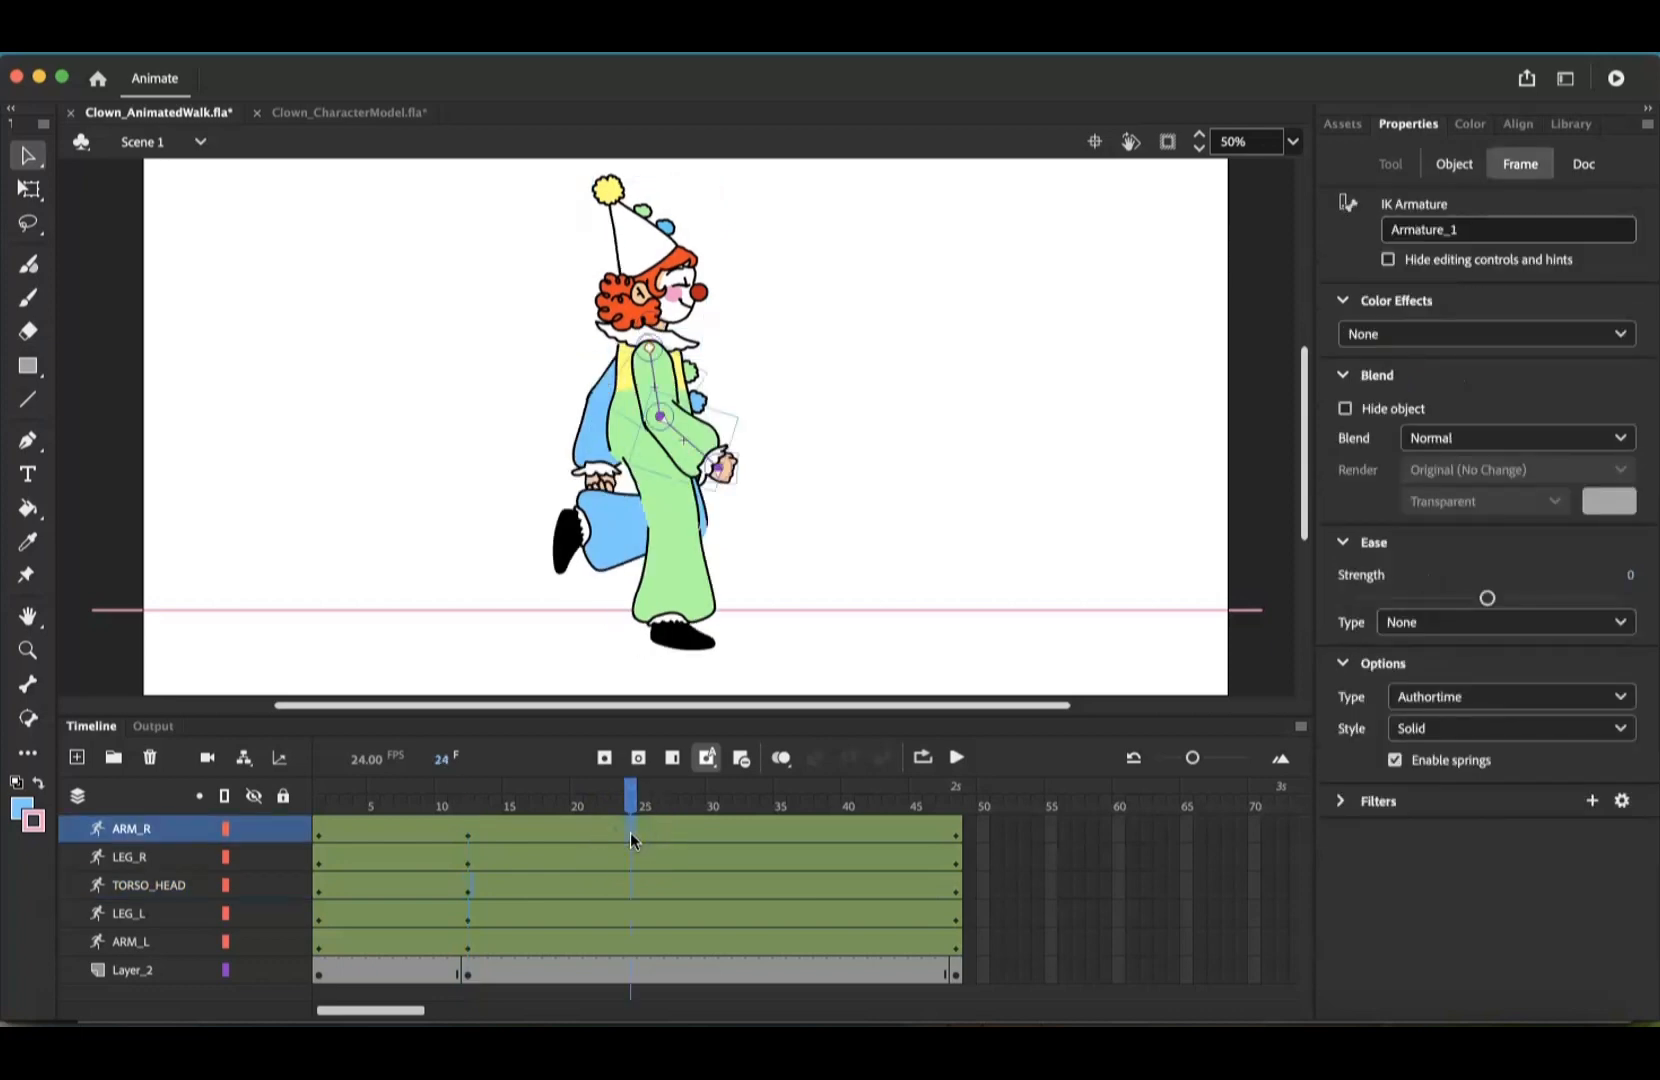
pyautogui.click(631, 974)
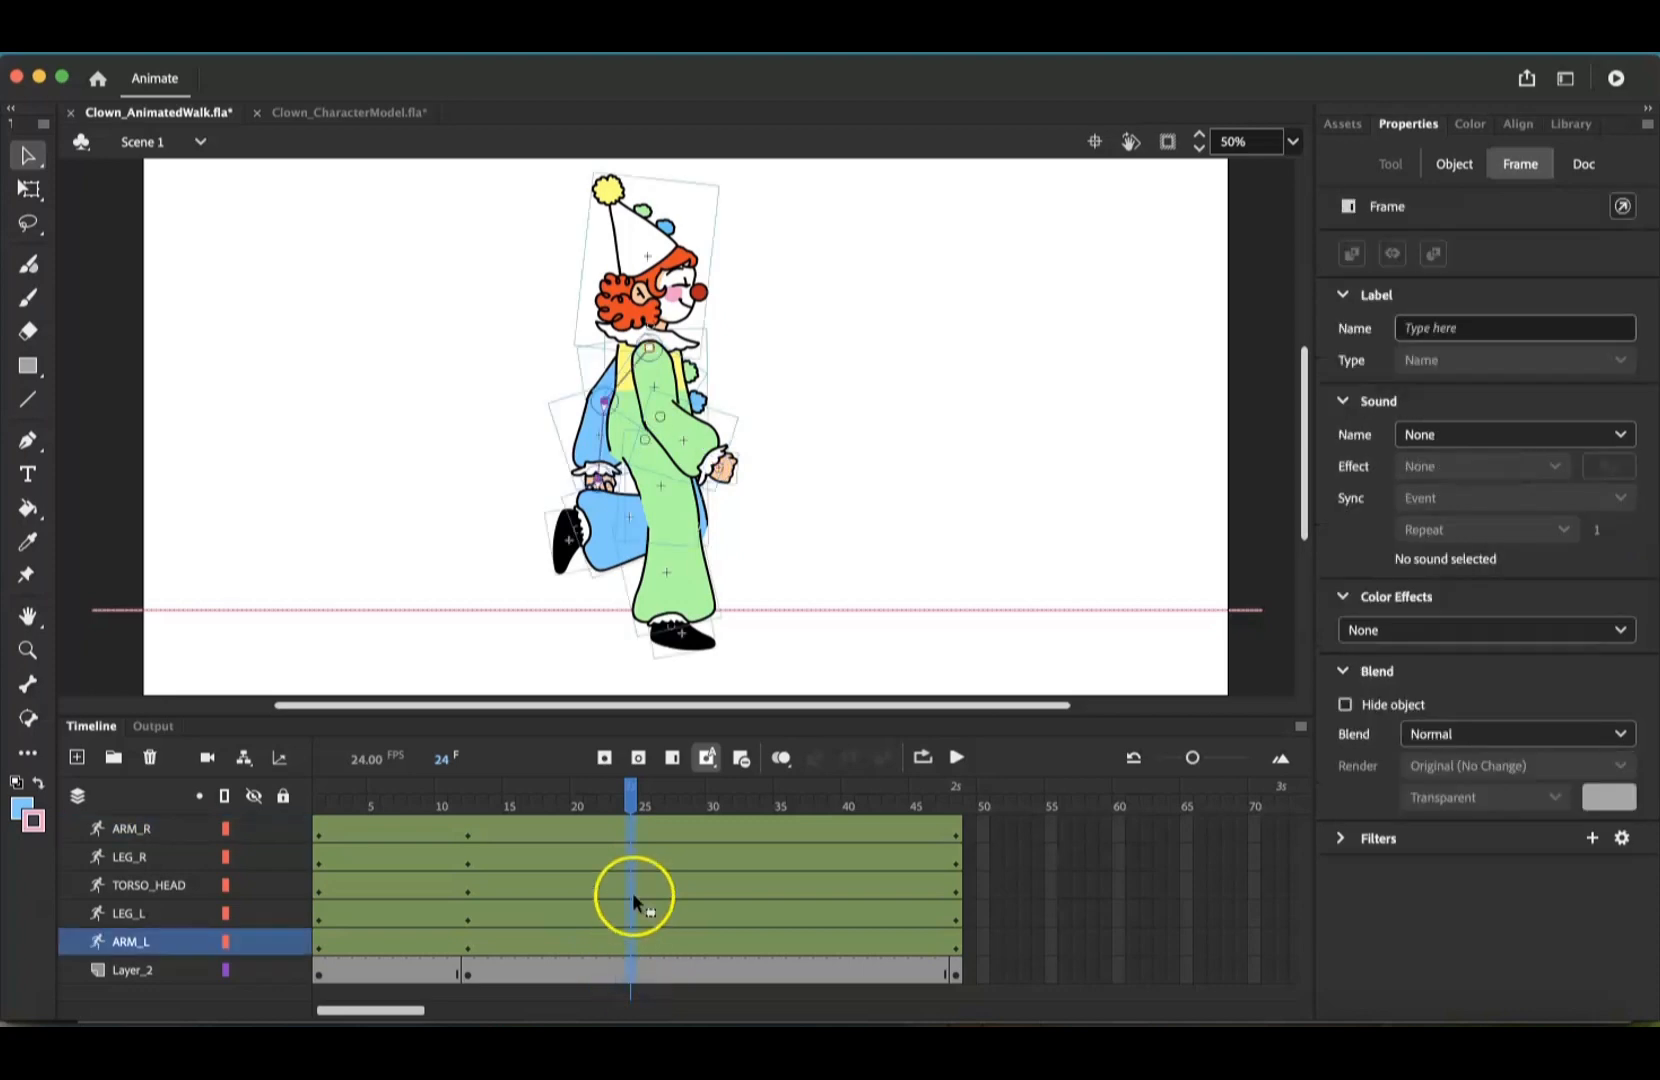
pyautogui.click(605, 759)
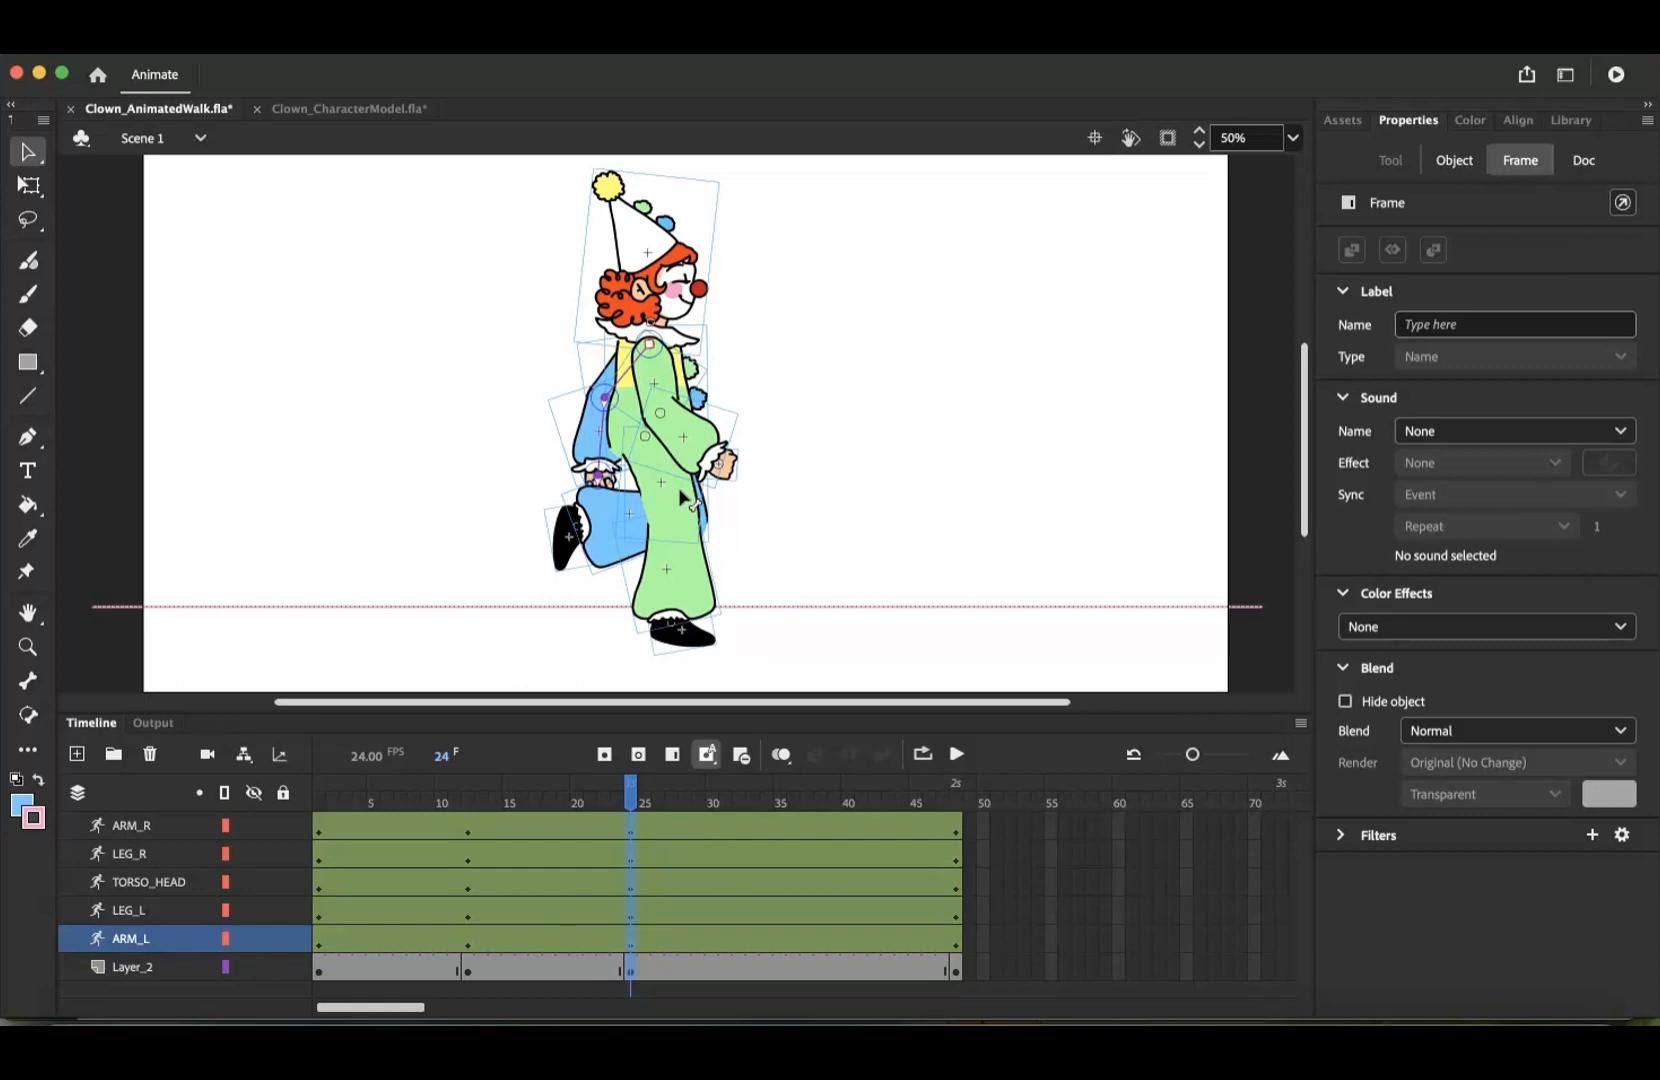
pyautogui.click(314, 821)
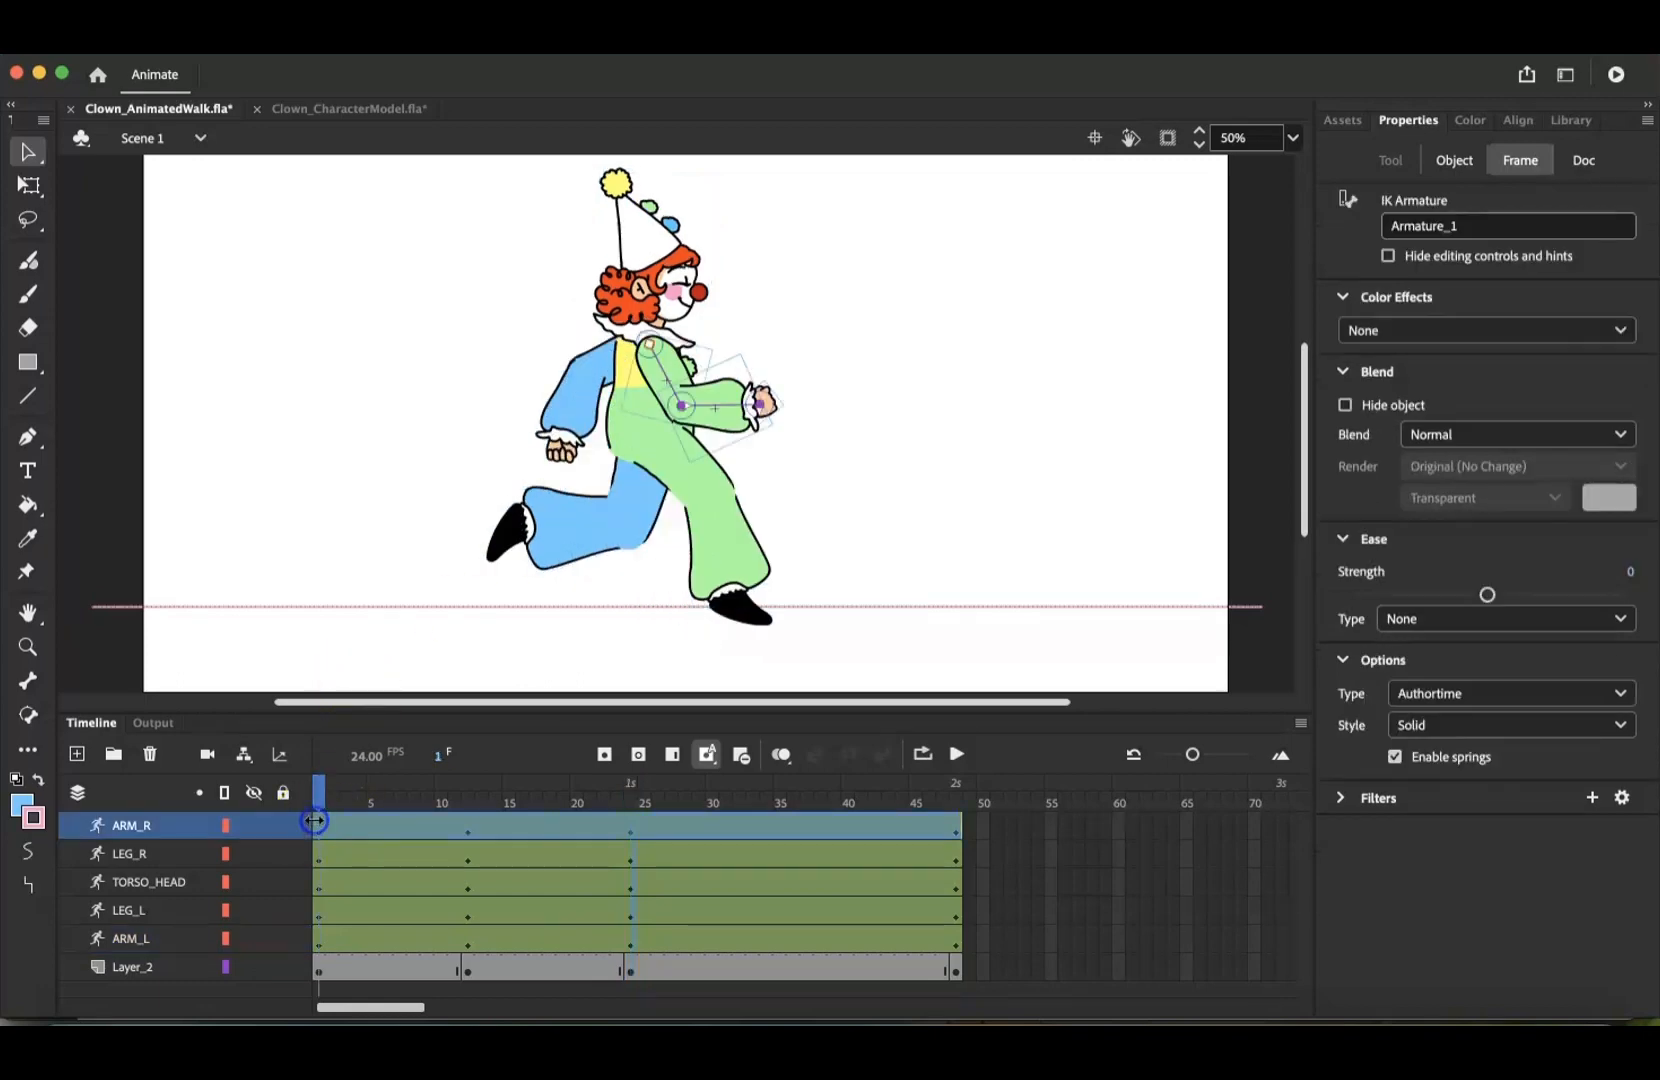
pyautogui.click(464, 842)
pyautogui.click(630, 880)
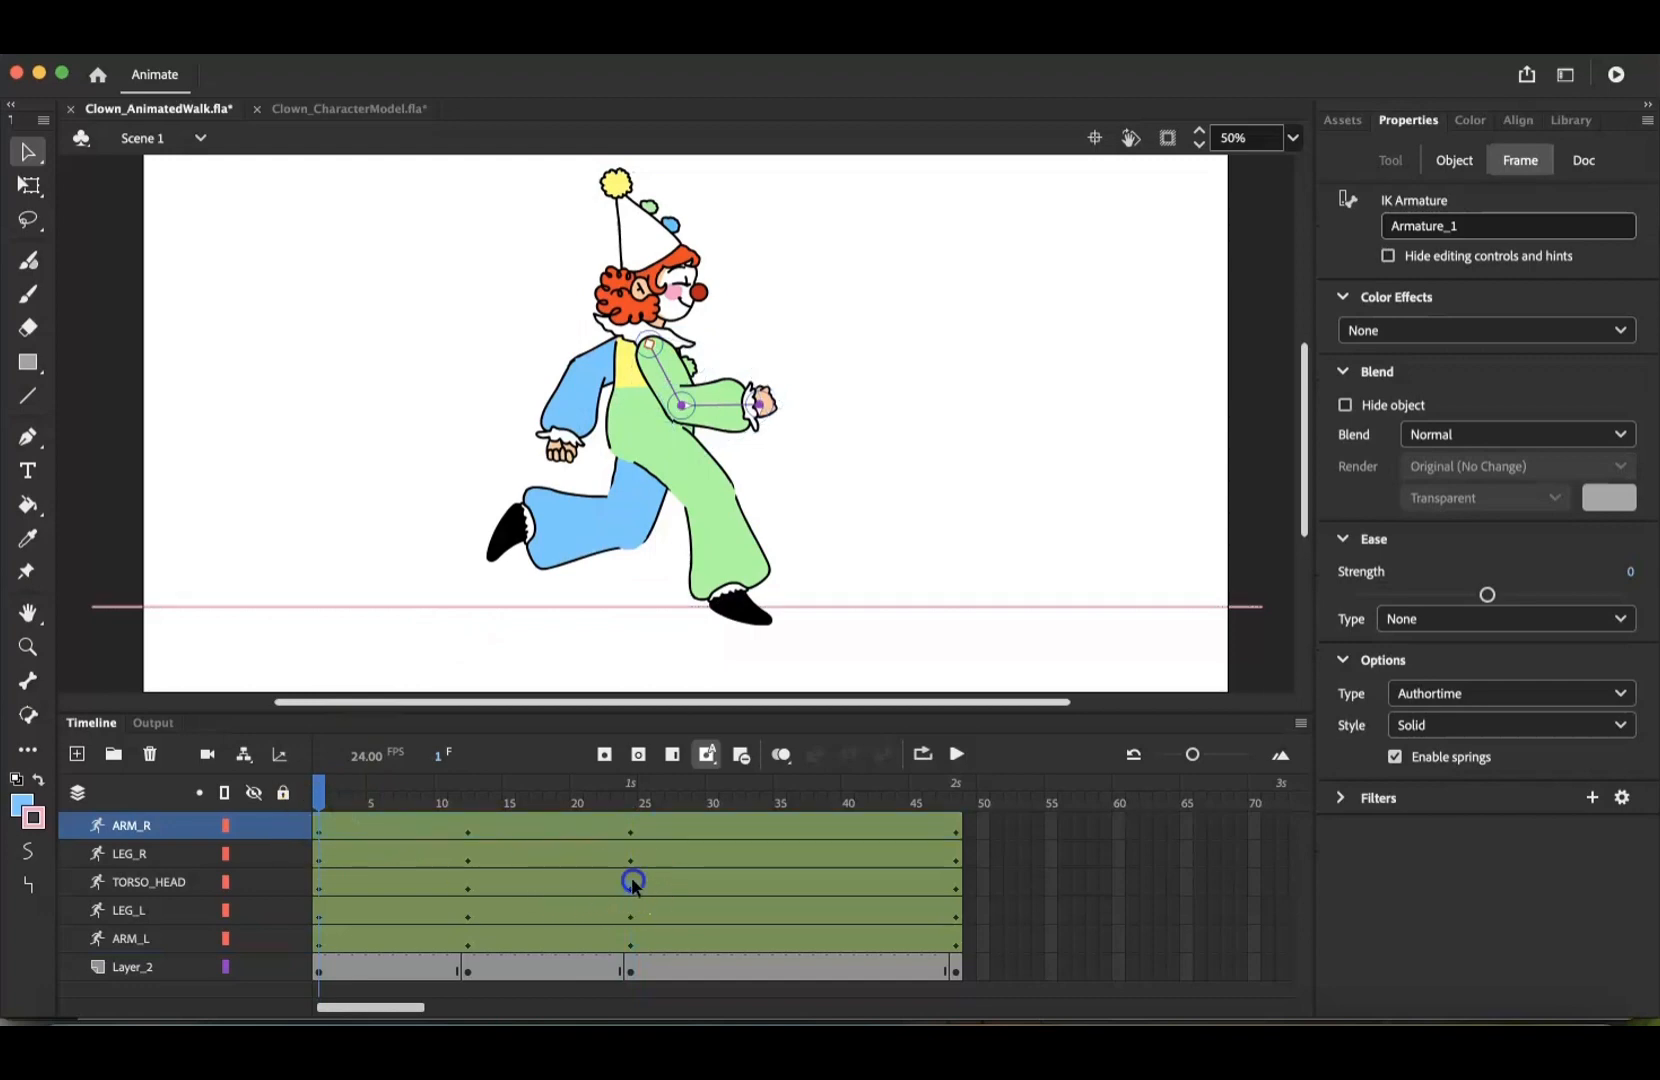
pyautogui.click(316, 825)
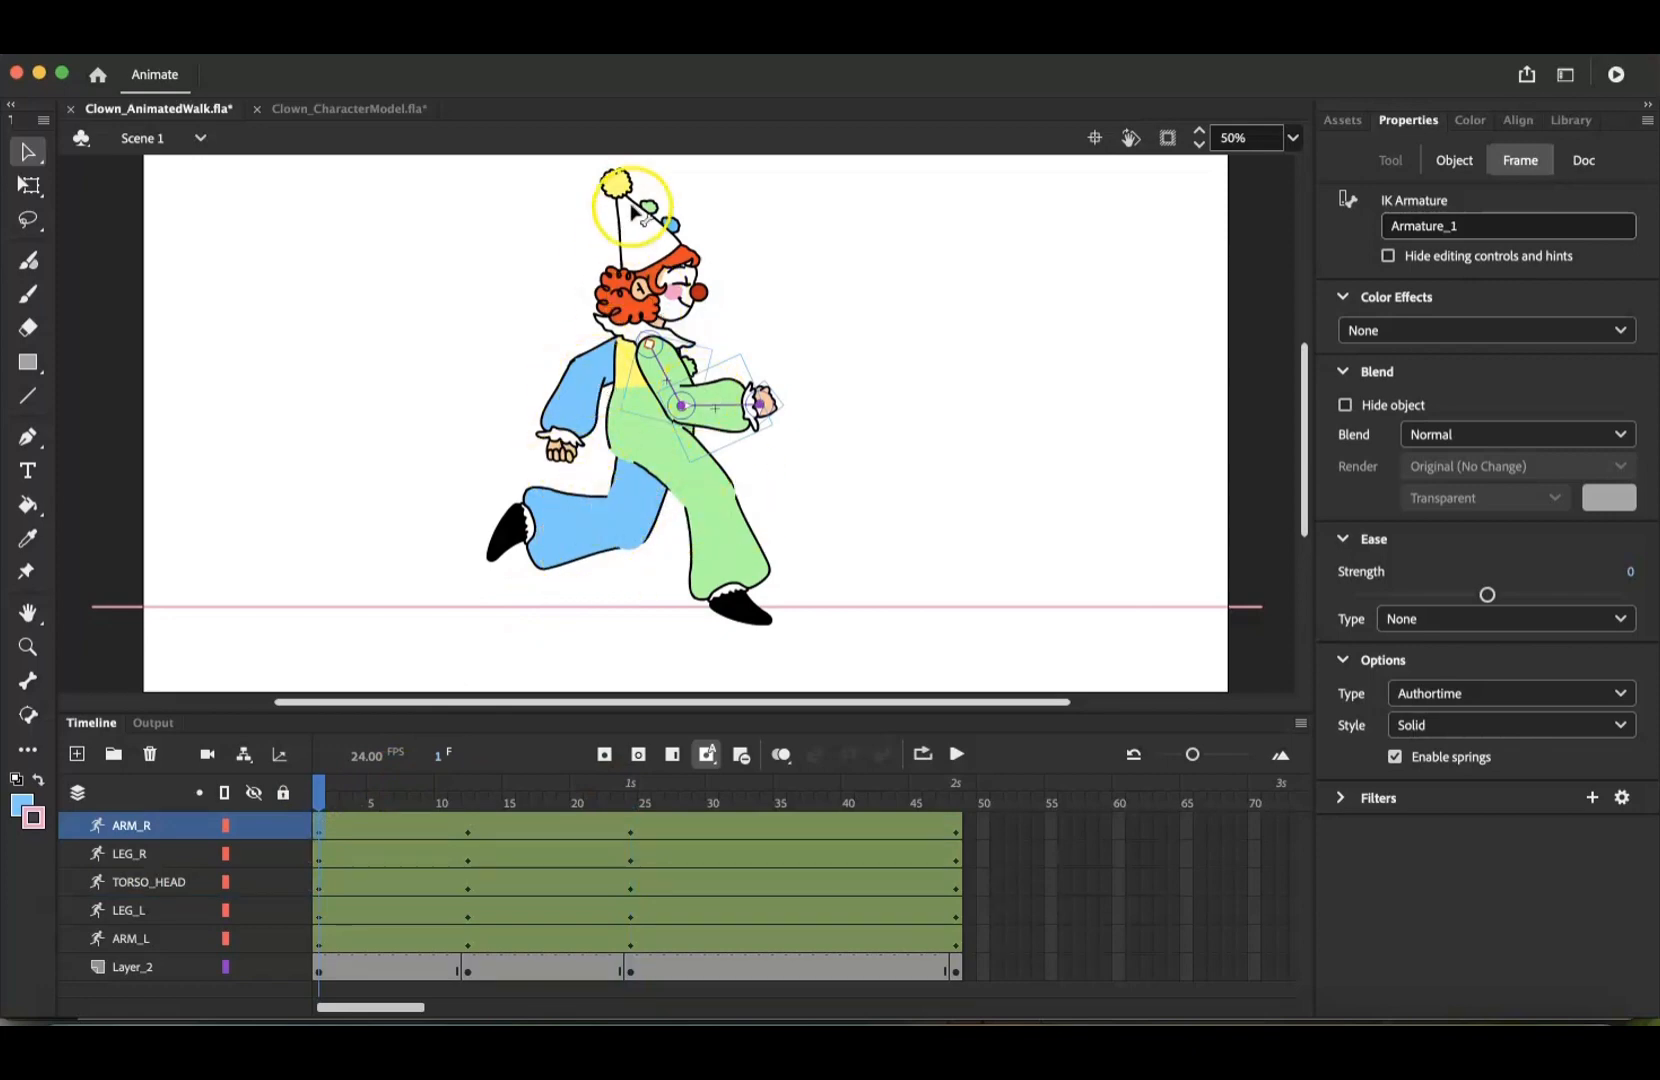
# Turn on onion skinning at frame 24 and extend its range back to frame 12
pyautogui.click(637, 852)
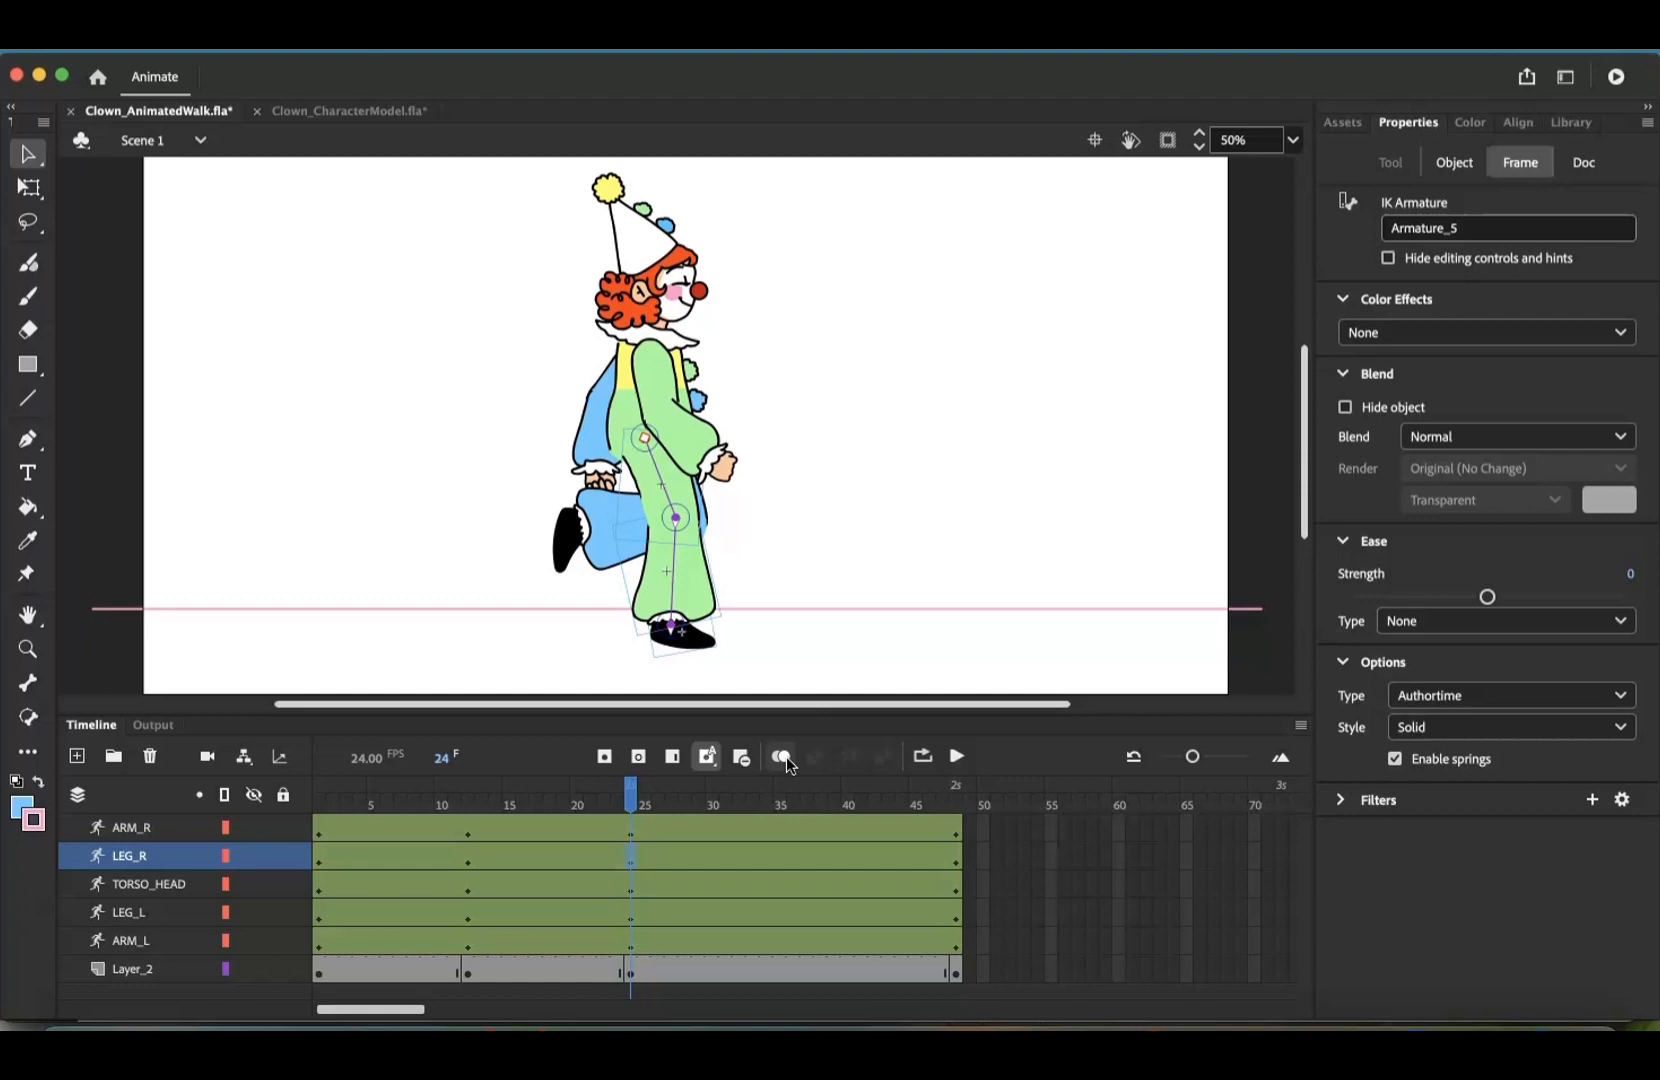
pyautogui.click(783, 756)
pyautogui.click(784, 761)
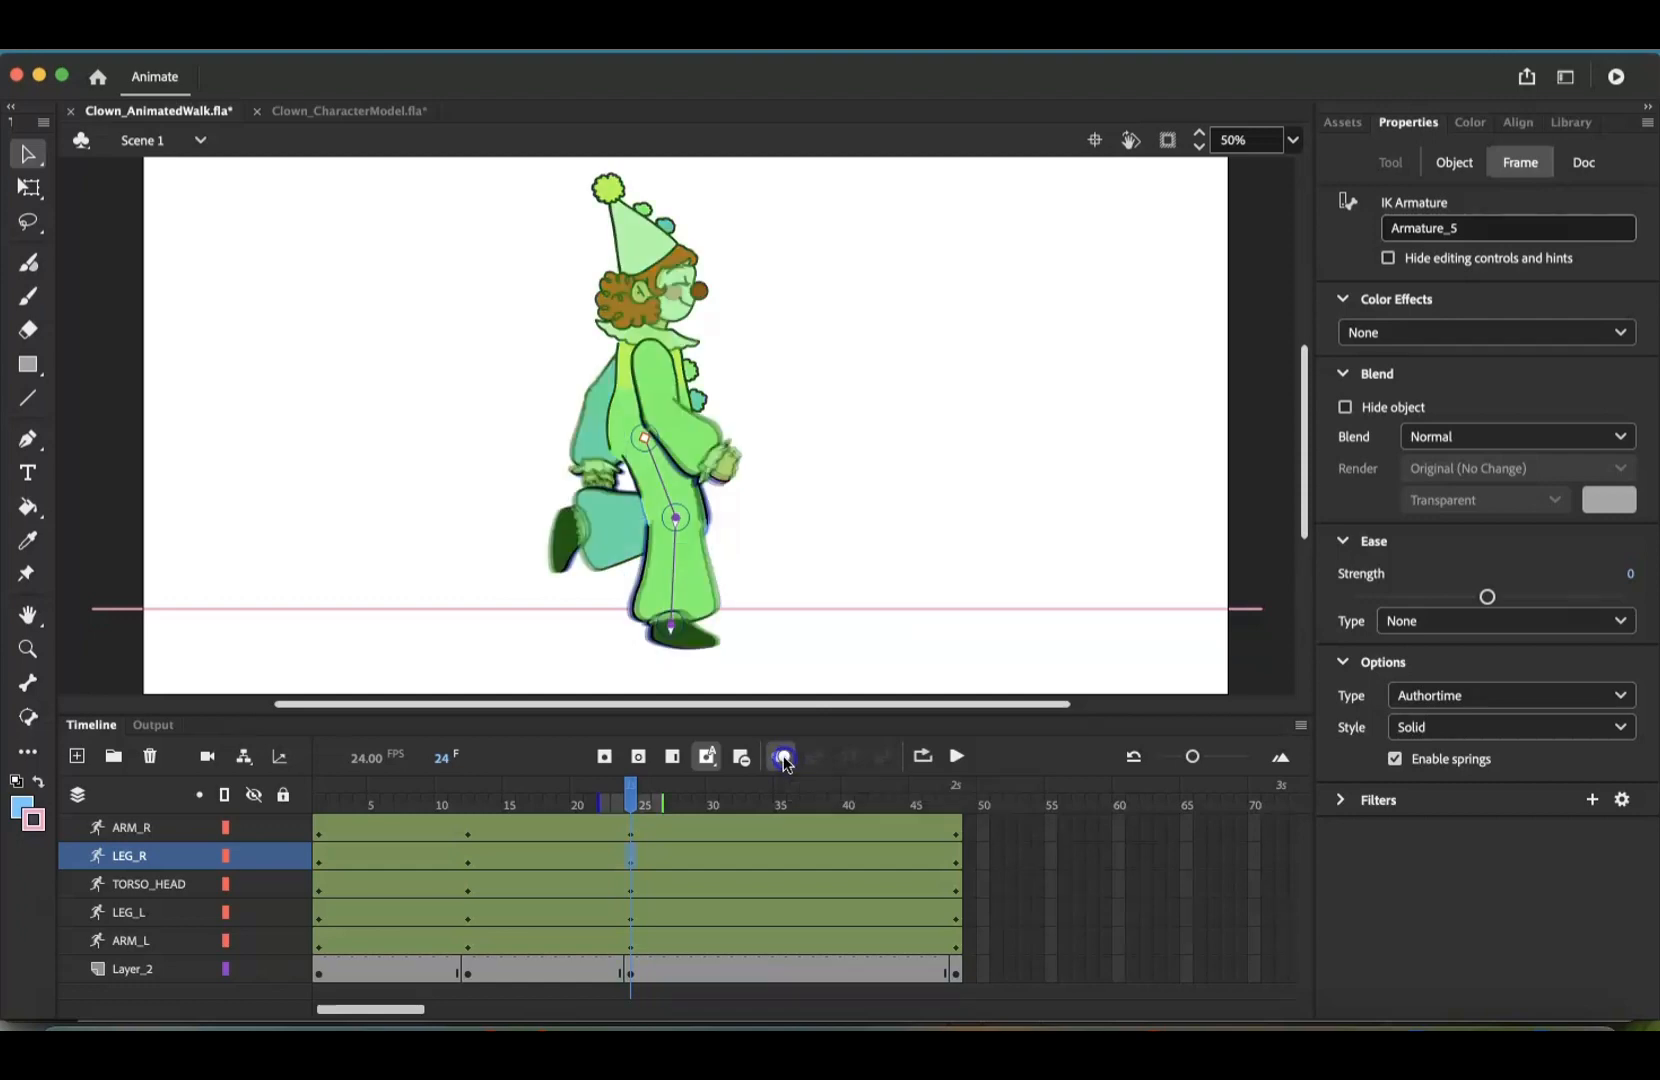
pyautogui.click(784, 761)
pyautogui.moveTo(601, 803); pyautogui.dragTo(463, 803)
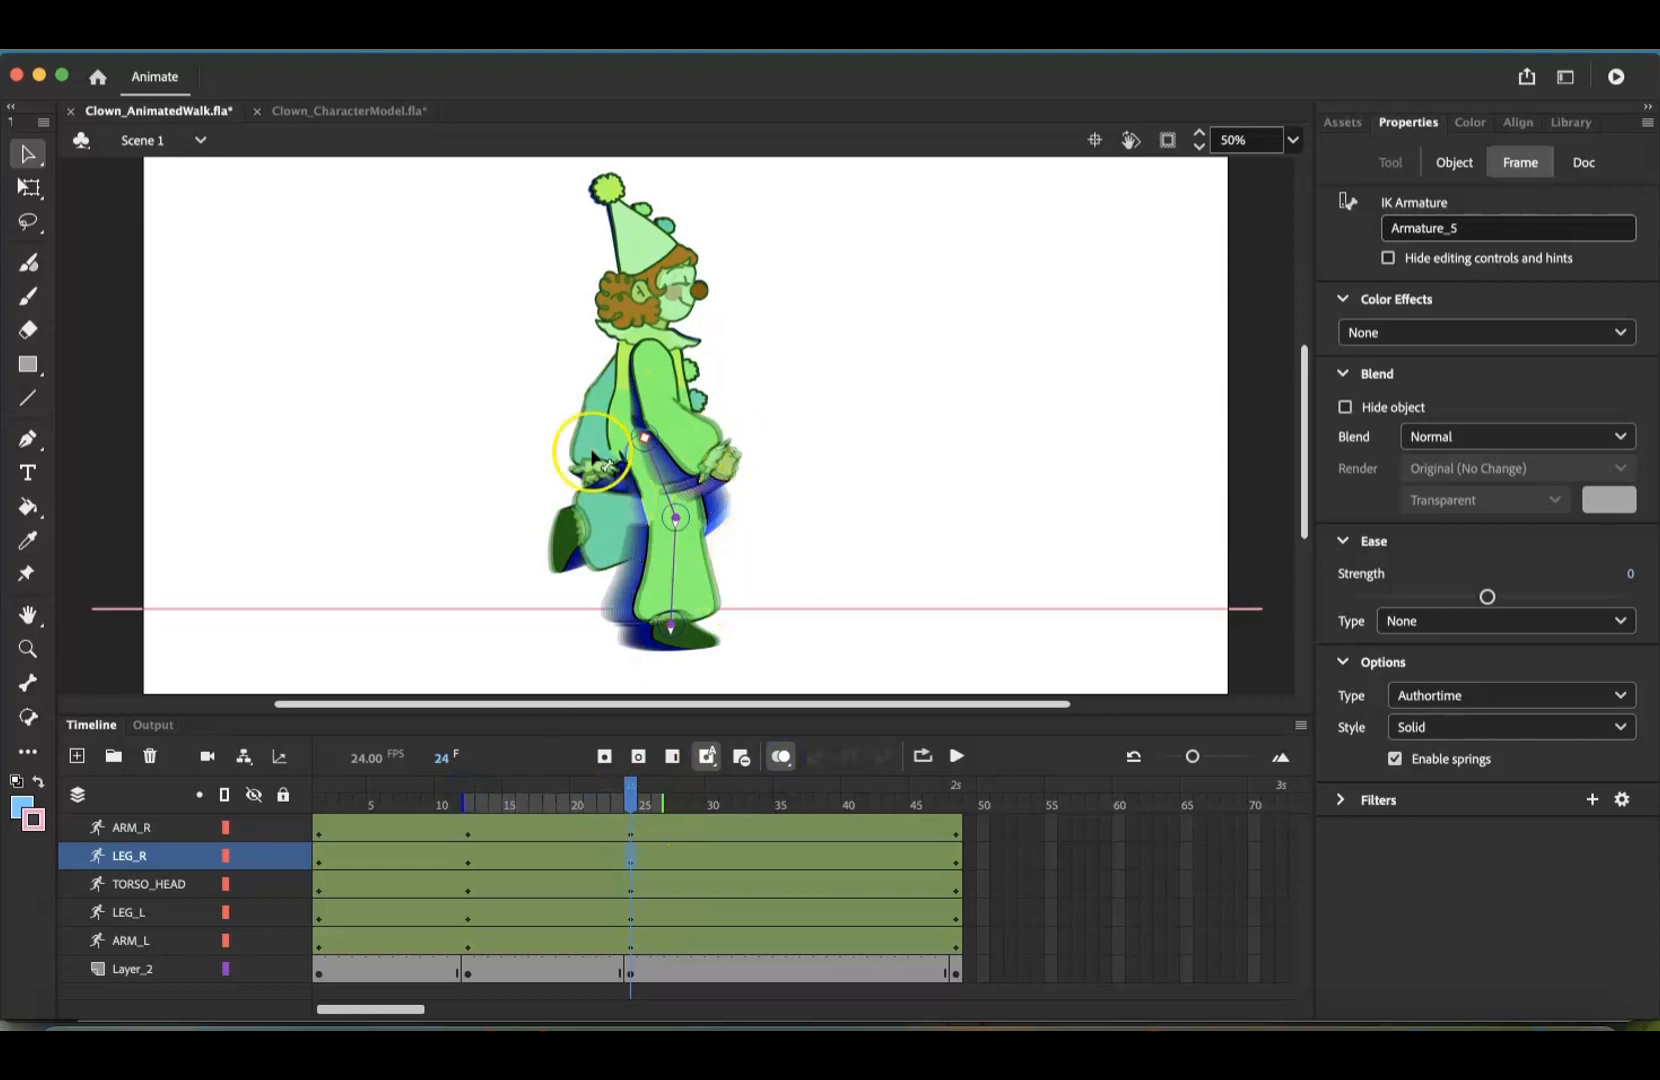
# Open the advanced onion skin settings and set the range of previous frames to 23
pyautogui.click(781, 757)
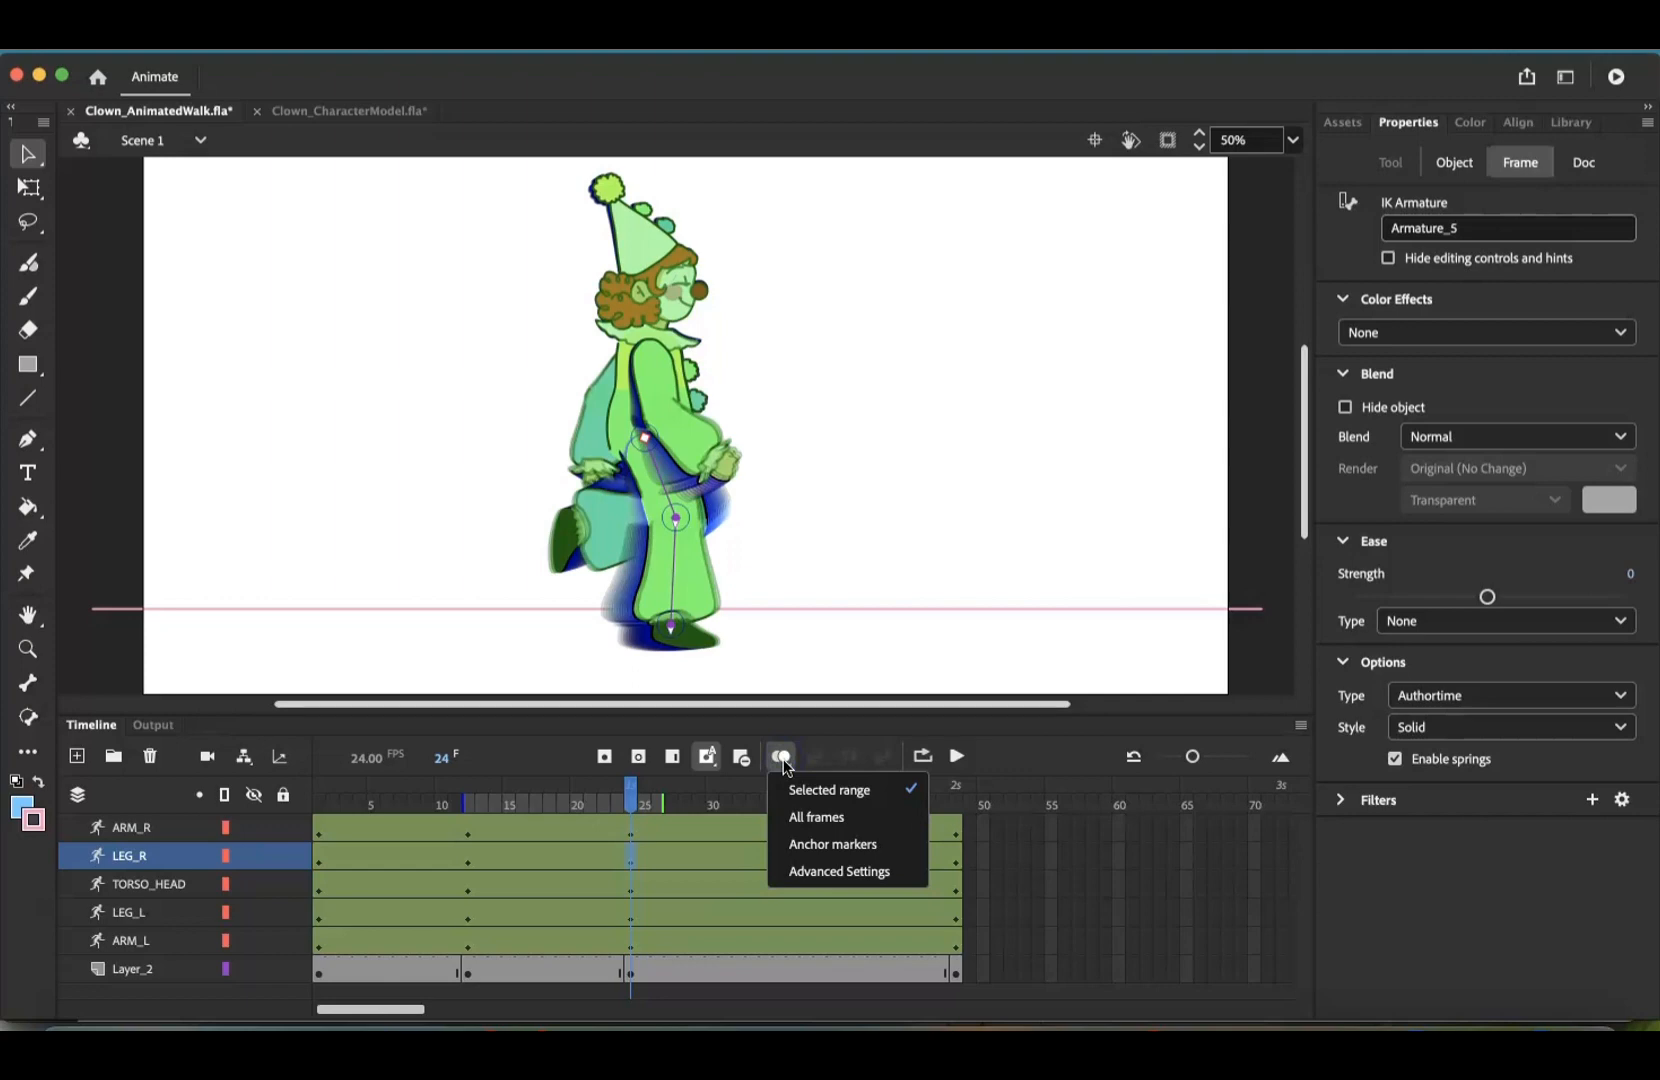
pyautogui.click(803, 869)
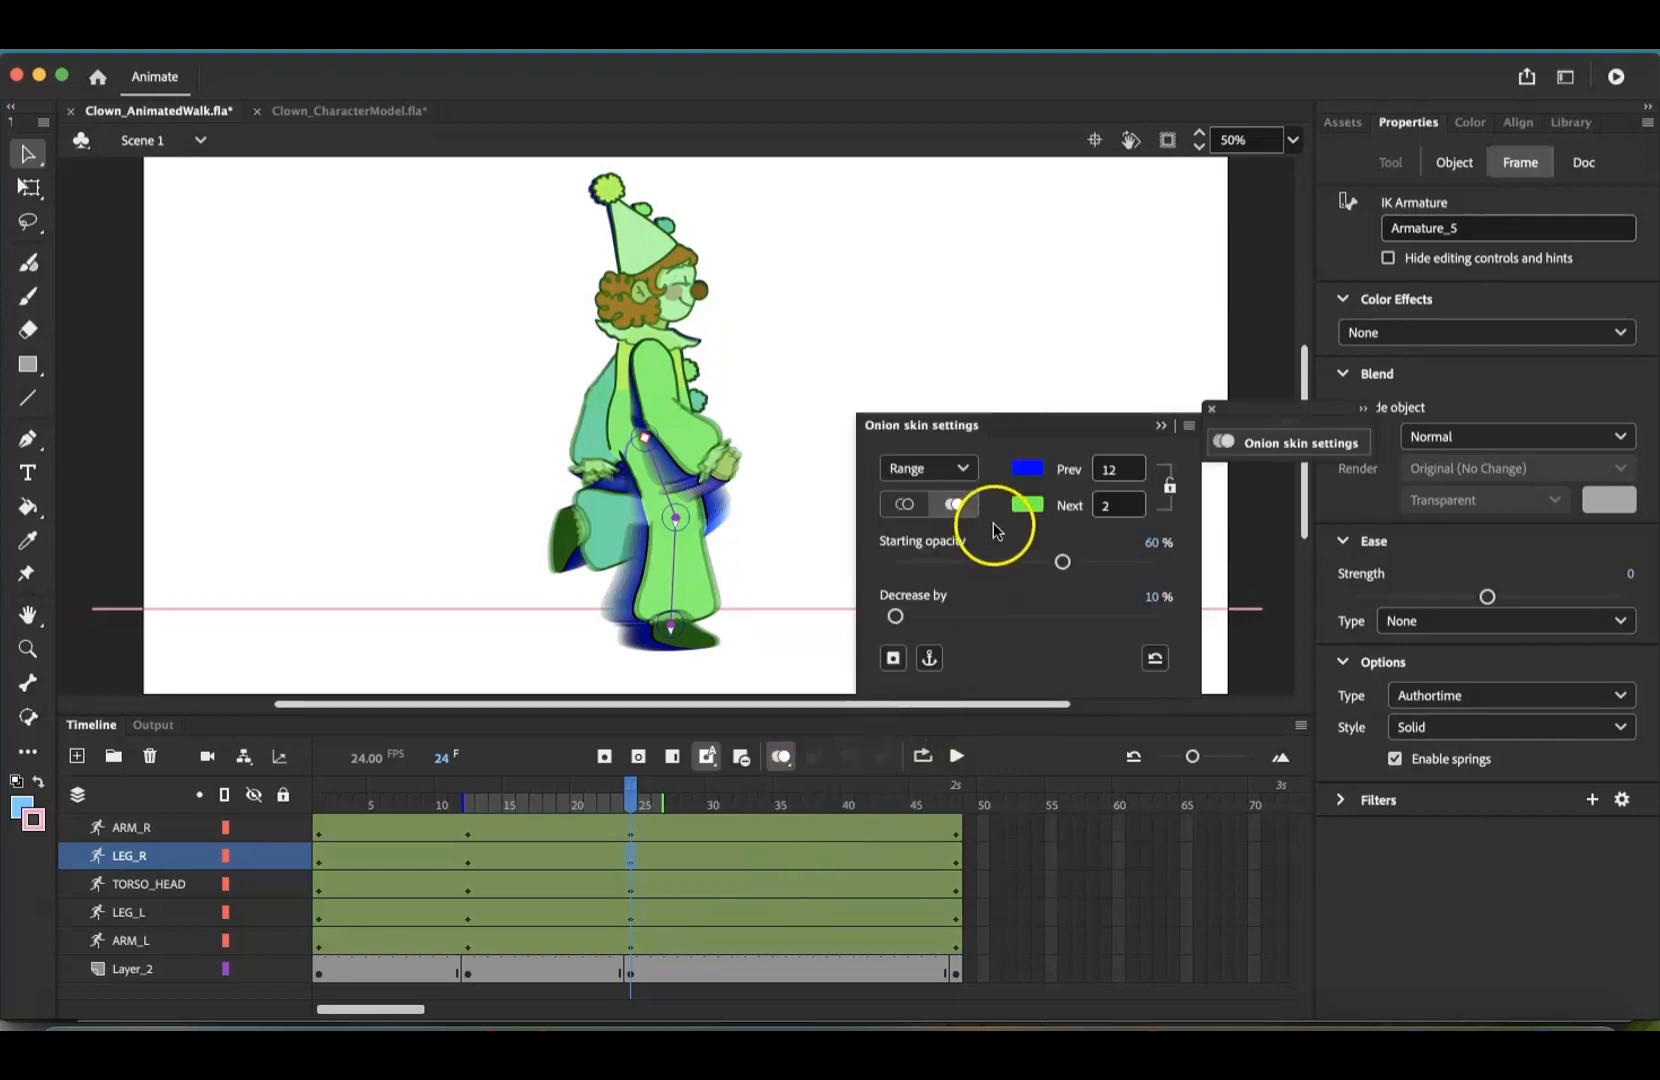
pyautogui.click(1127, 477)
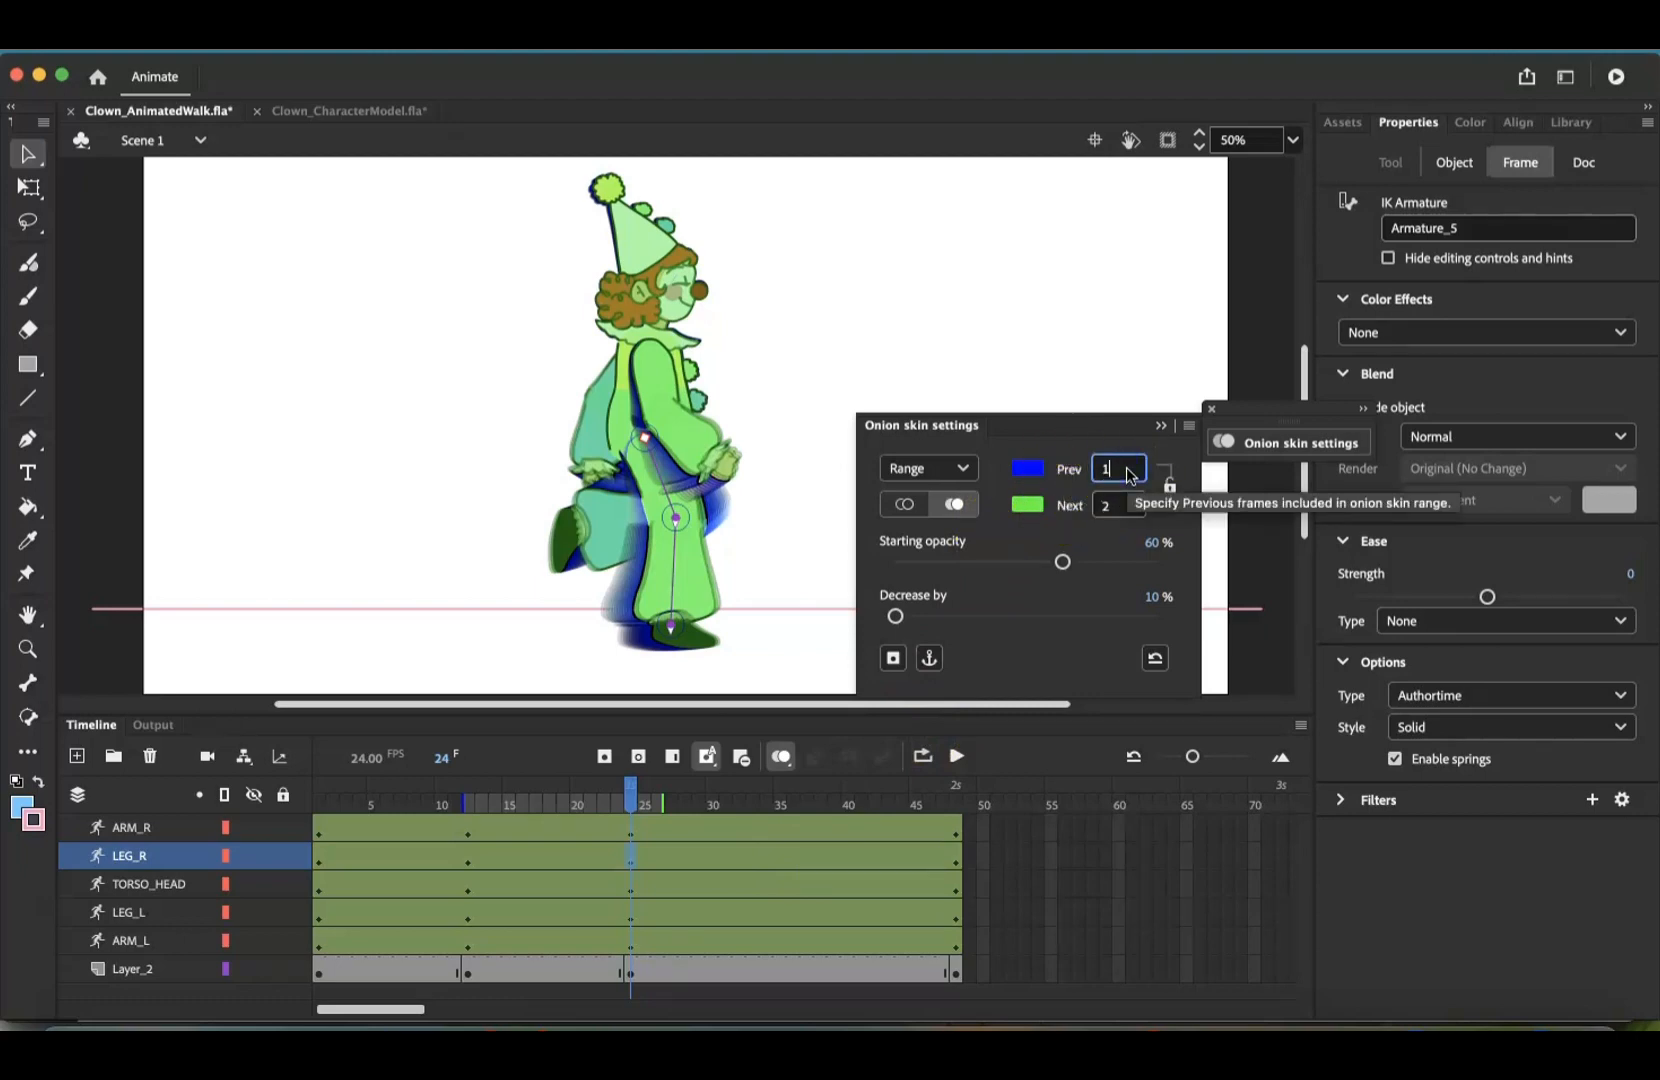
pyautogui.click(1175, 486)
pyautogui.click(1172, 486)
pyautogui.click(1174, 485)
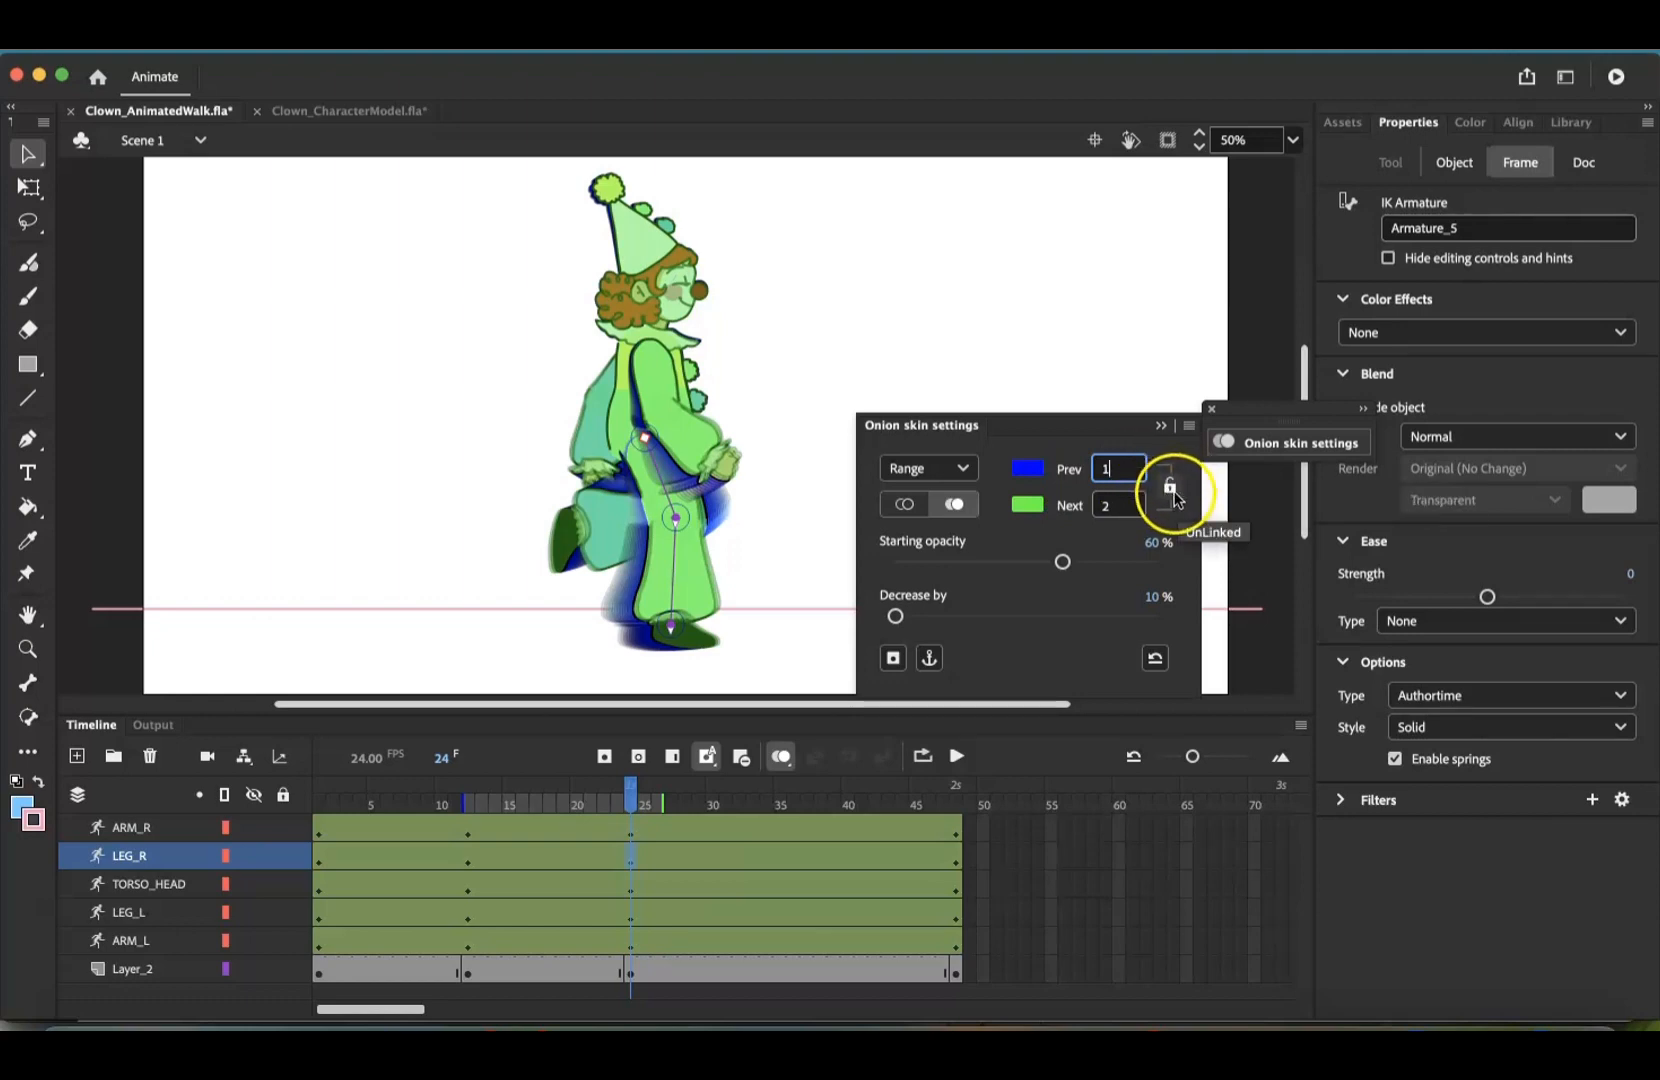
pyautogui.click(1181, 476)
pyautogui.click(1171, 476)
pyautogui.click(1173, 487)
pyautogui.click(1173, 476)
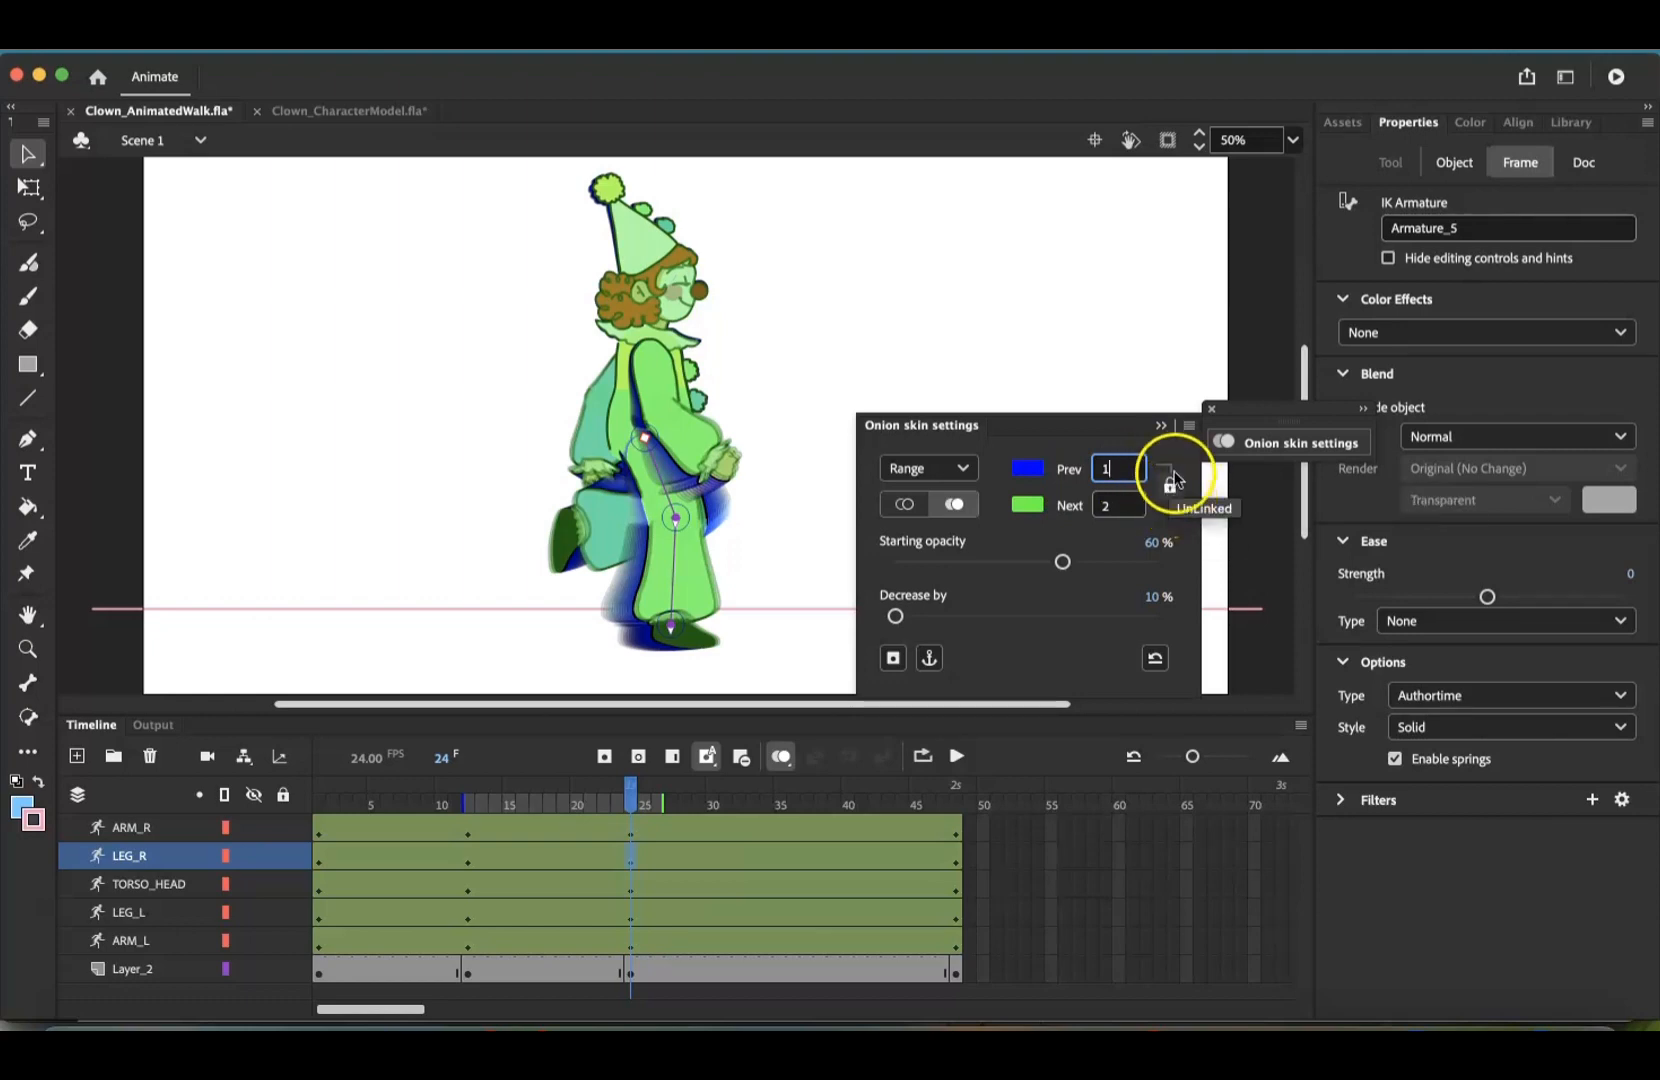
pyautogui.click(1162, 480)
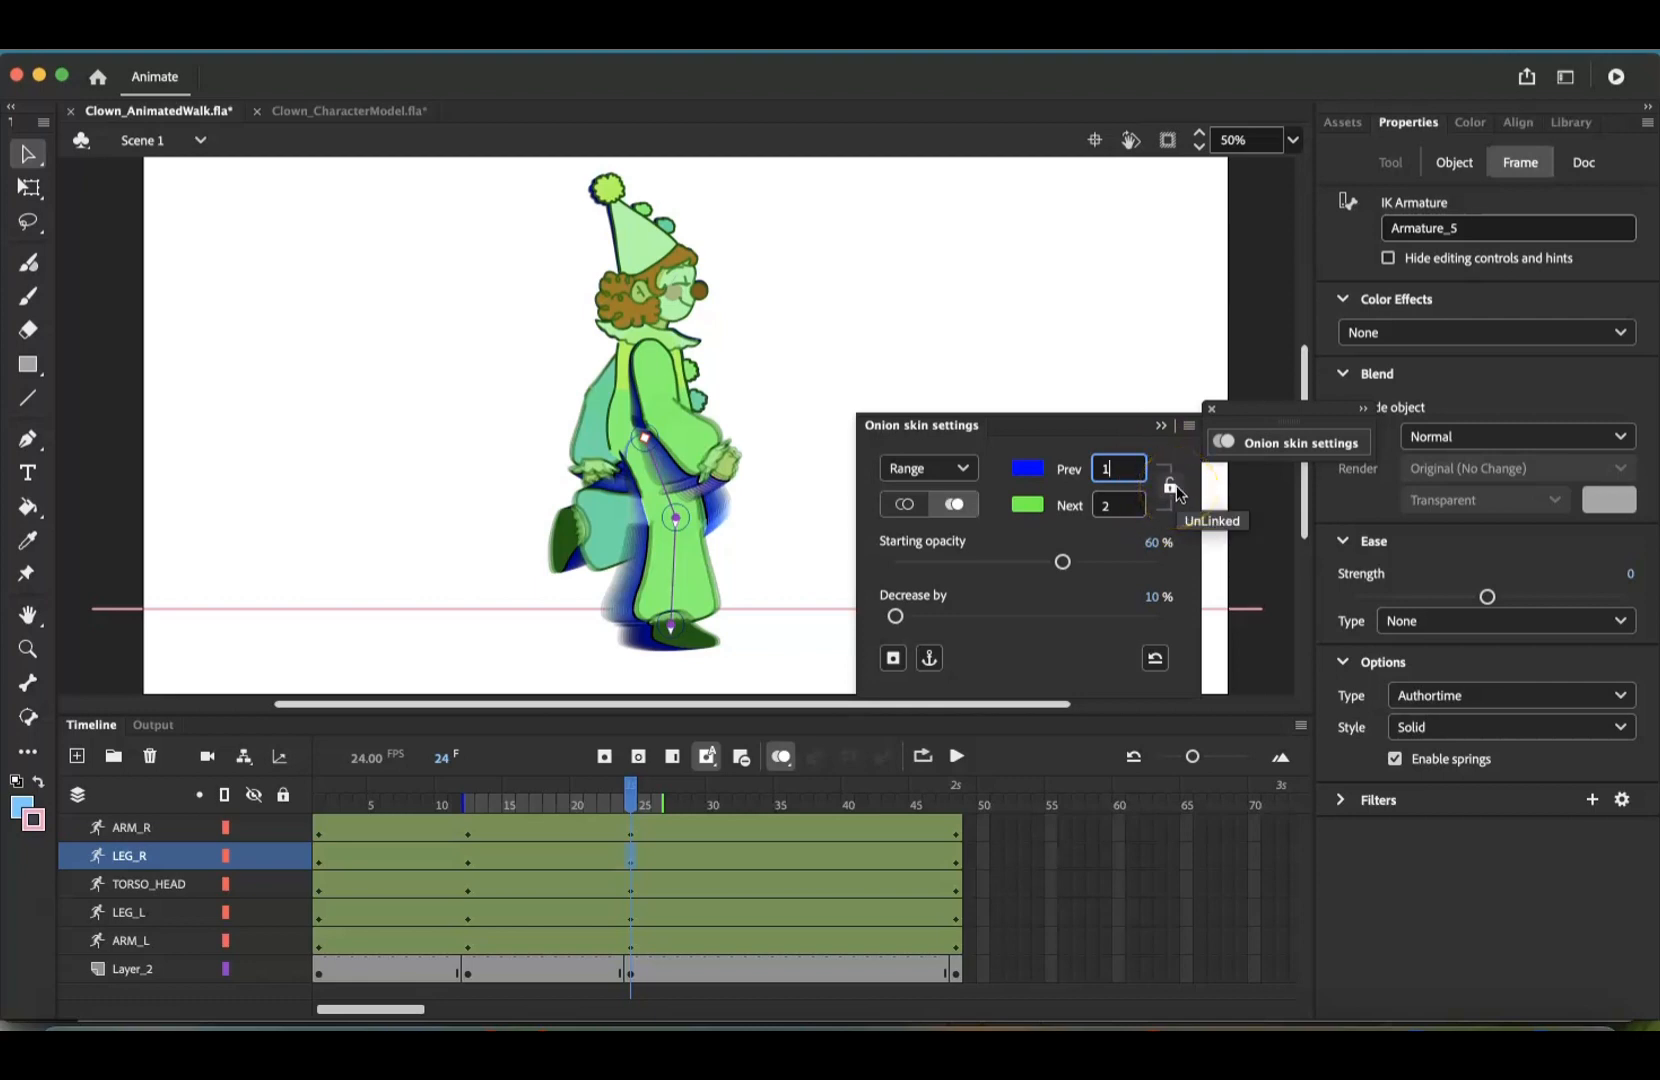
pyautogui.click(1168, 488)
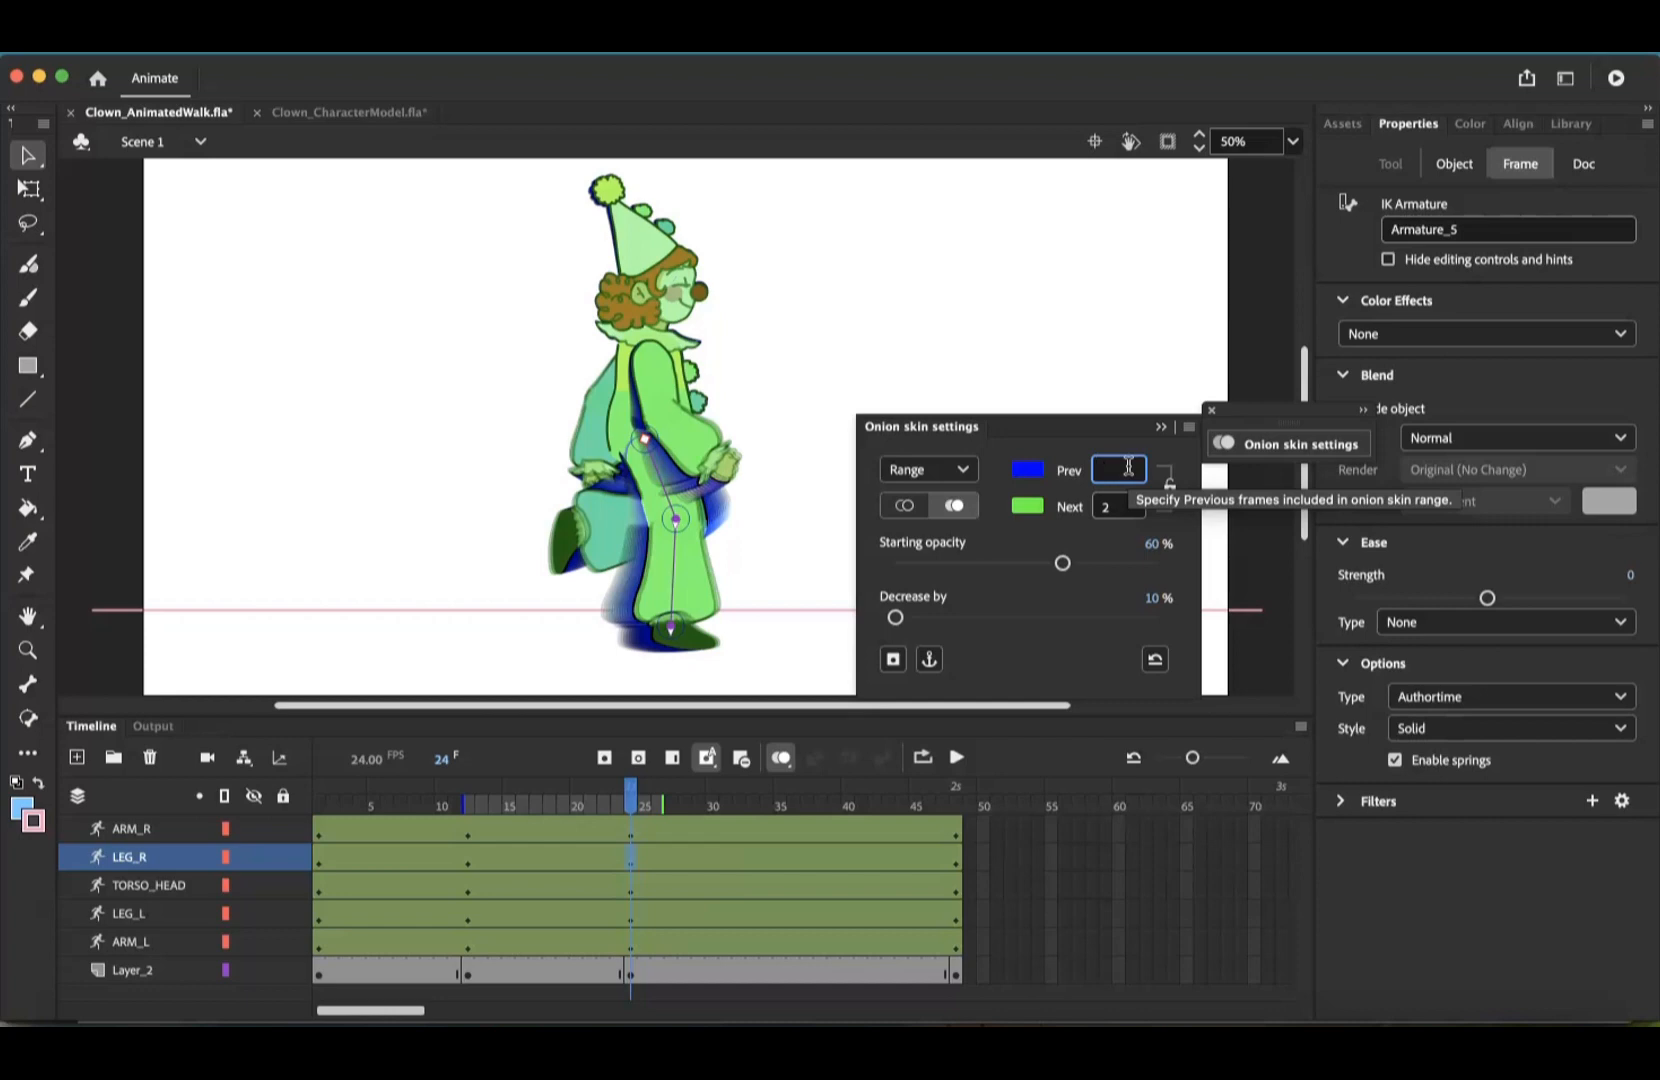
pyautogui.write('23')
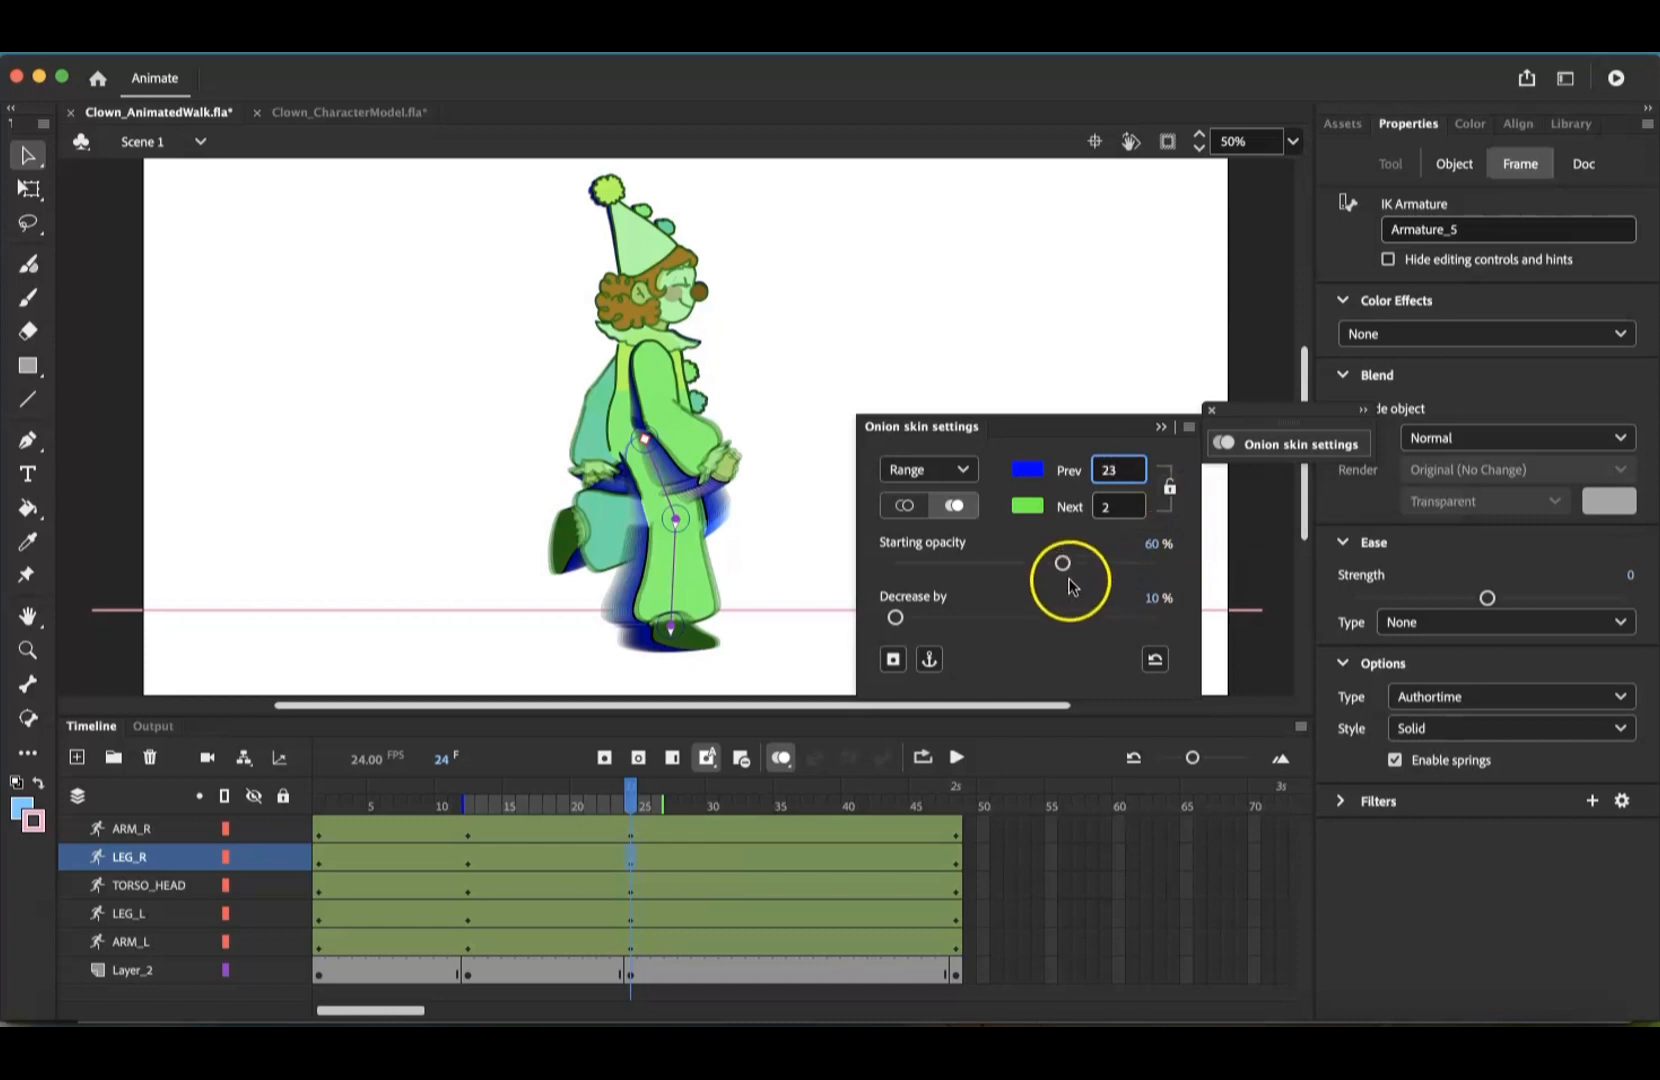
pyautogui.click(1060, 454)
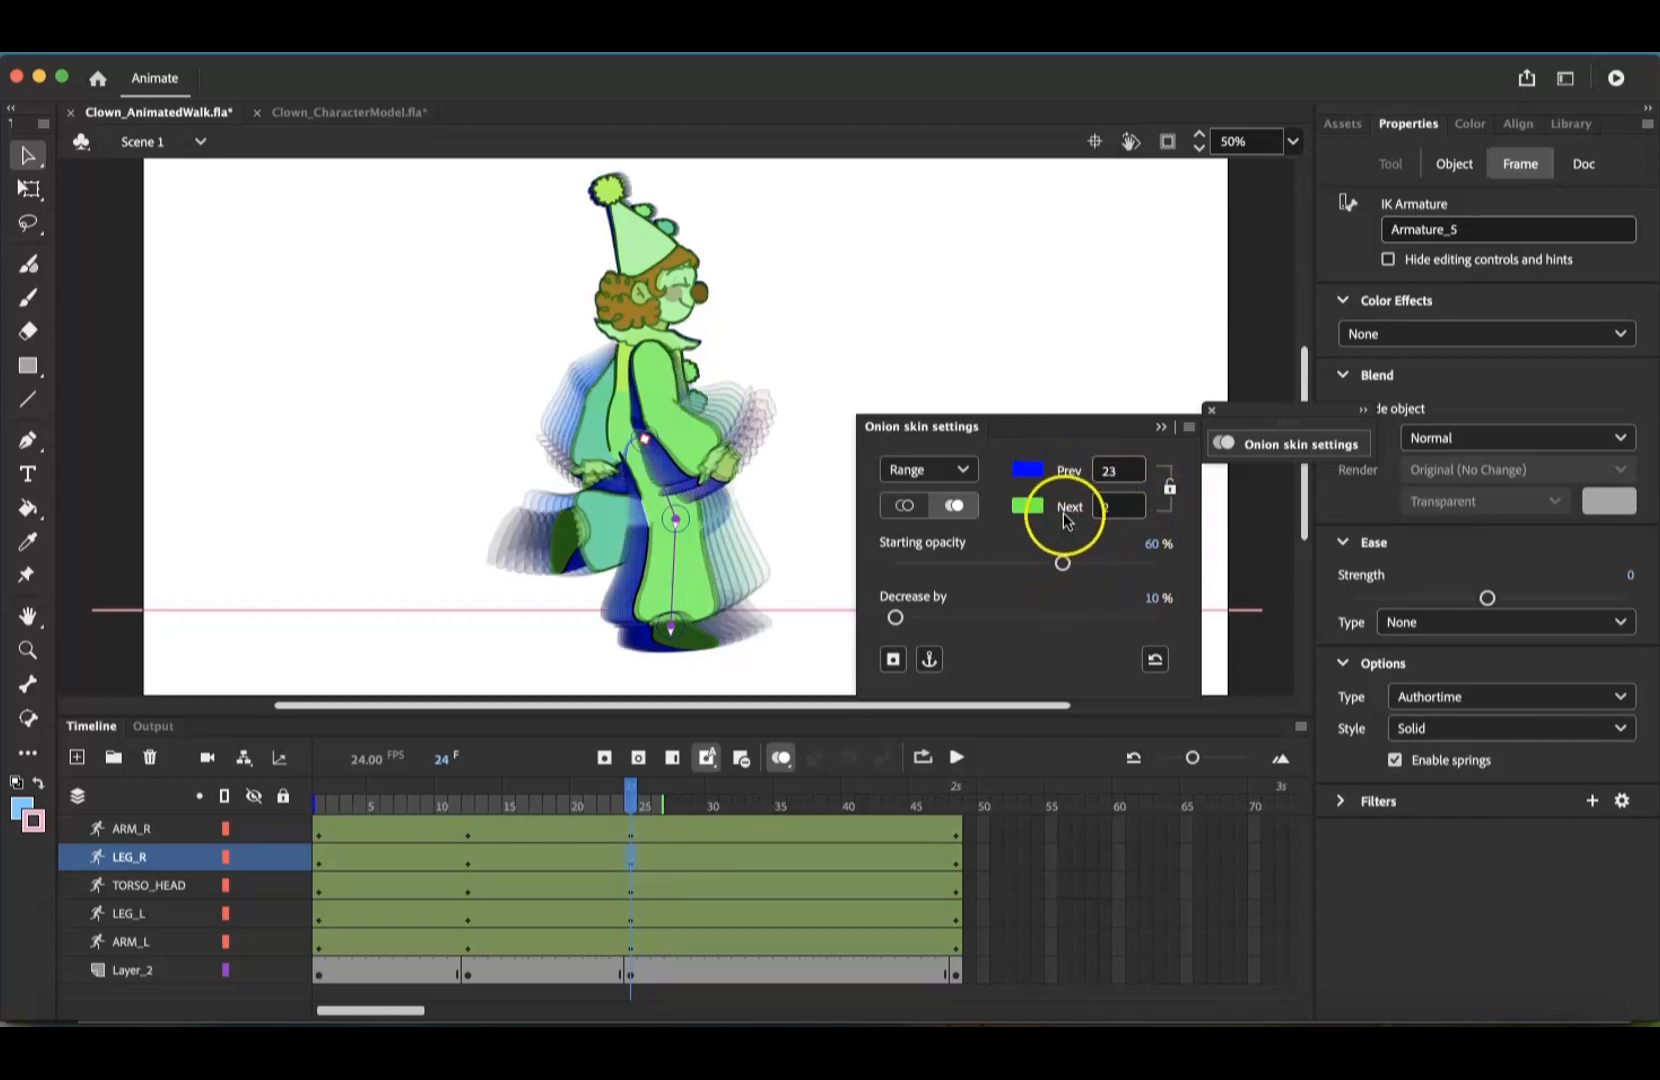
# Set the onion skin's next frames to 0, restrict it to keyframes only, and collapse the settings
pyautogui.click(1118, 508)
pyautogui.write('2')
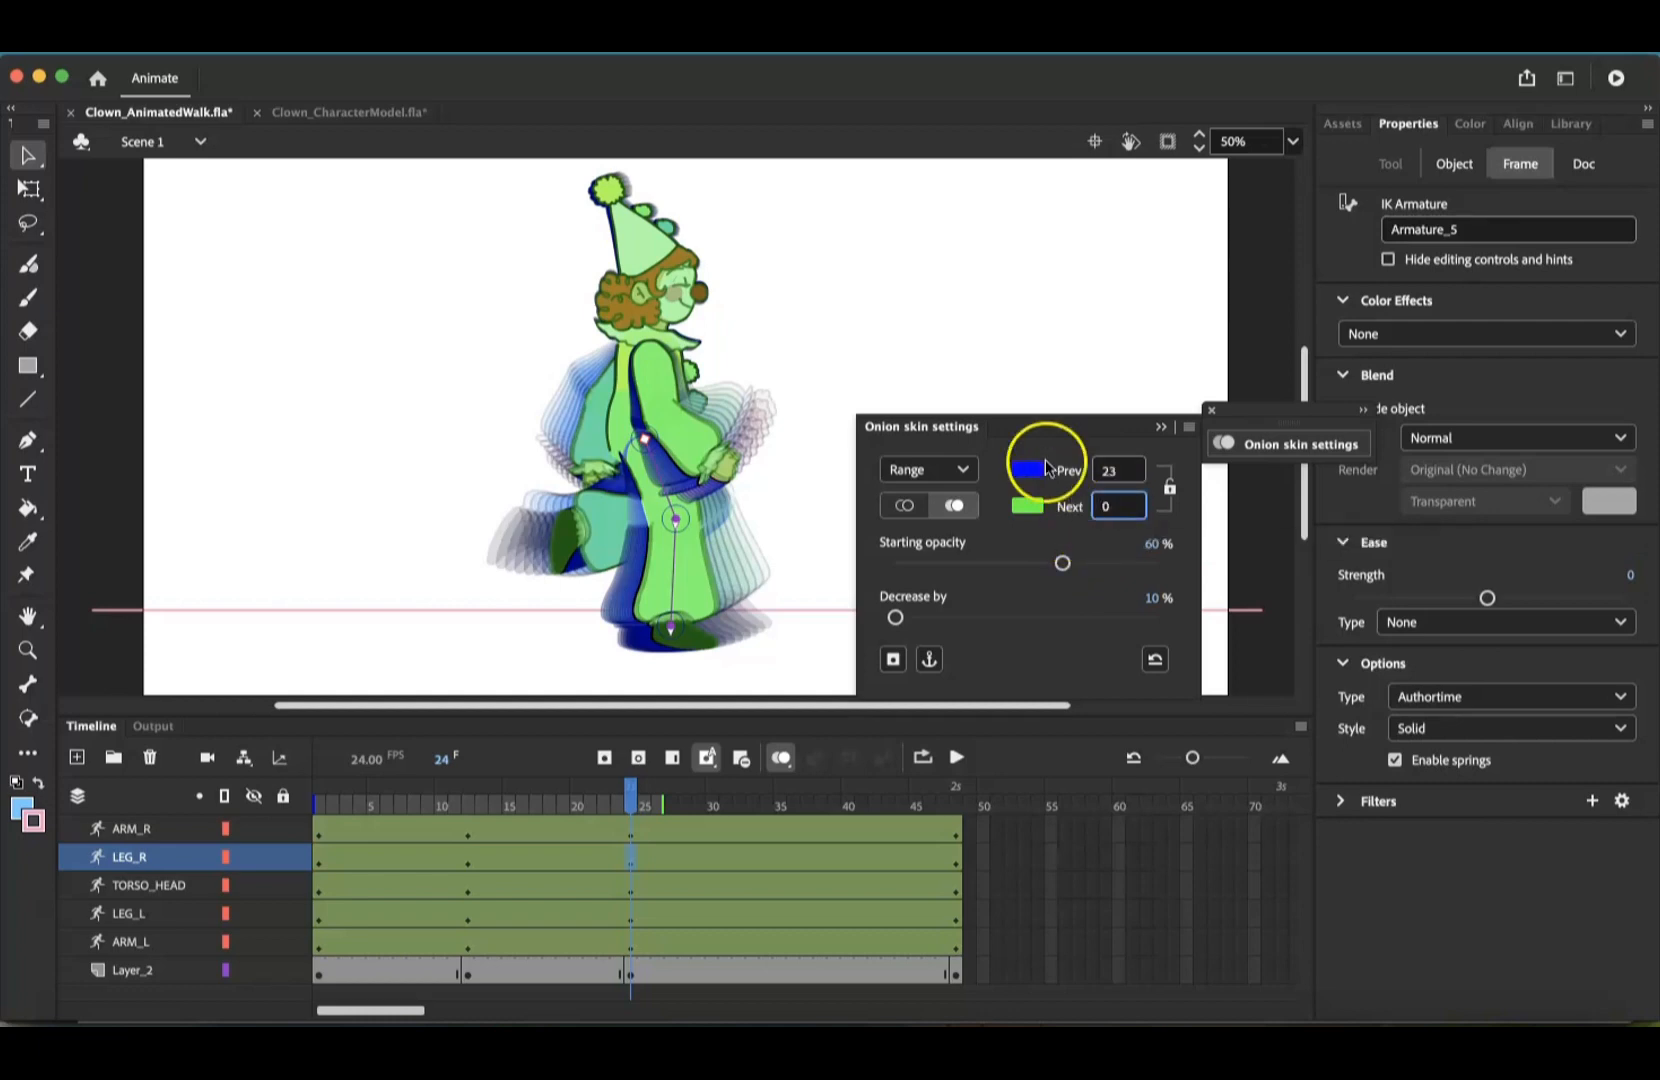
pyautogui.click(1066, 467)
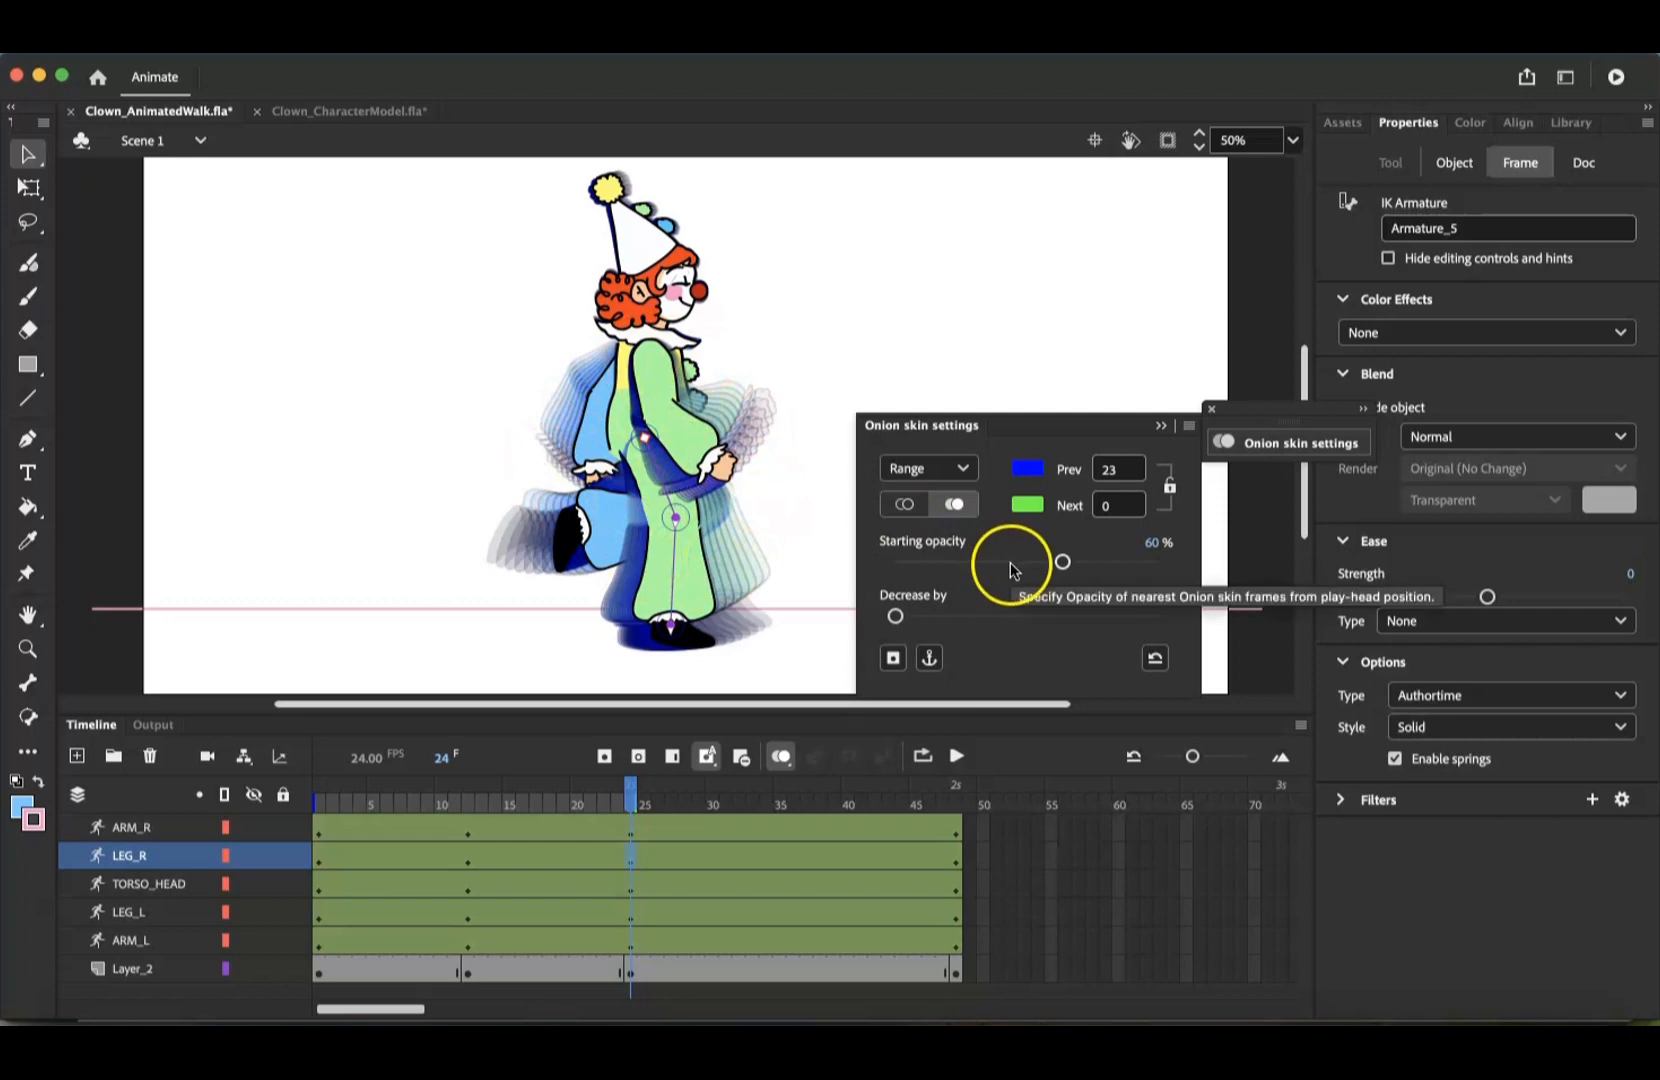
pyautogui.click(893, 658)
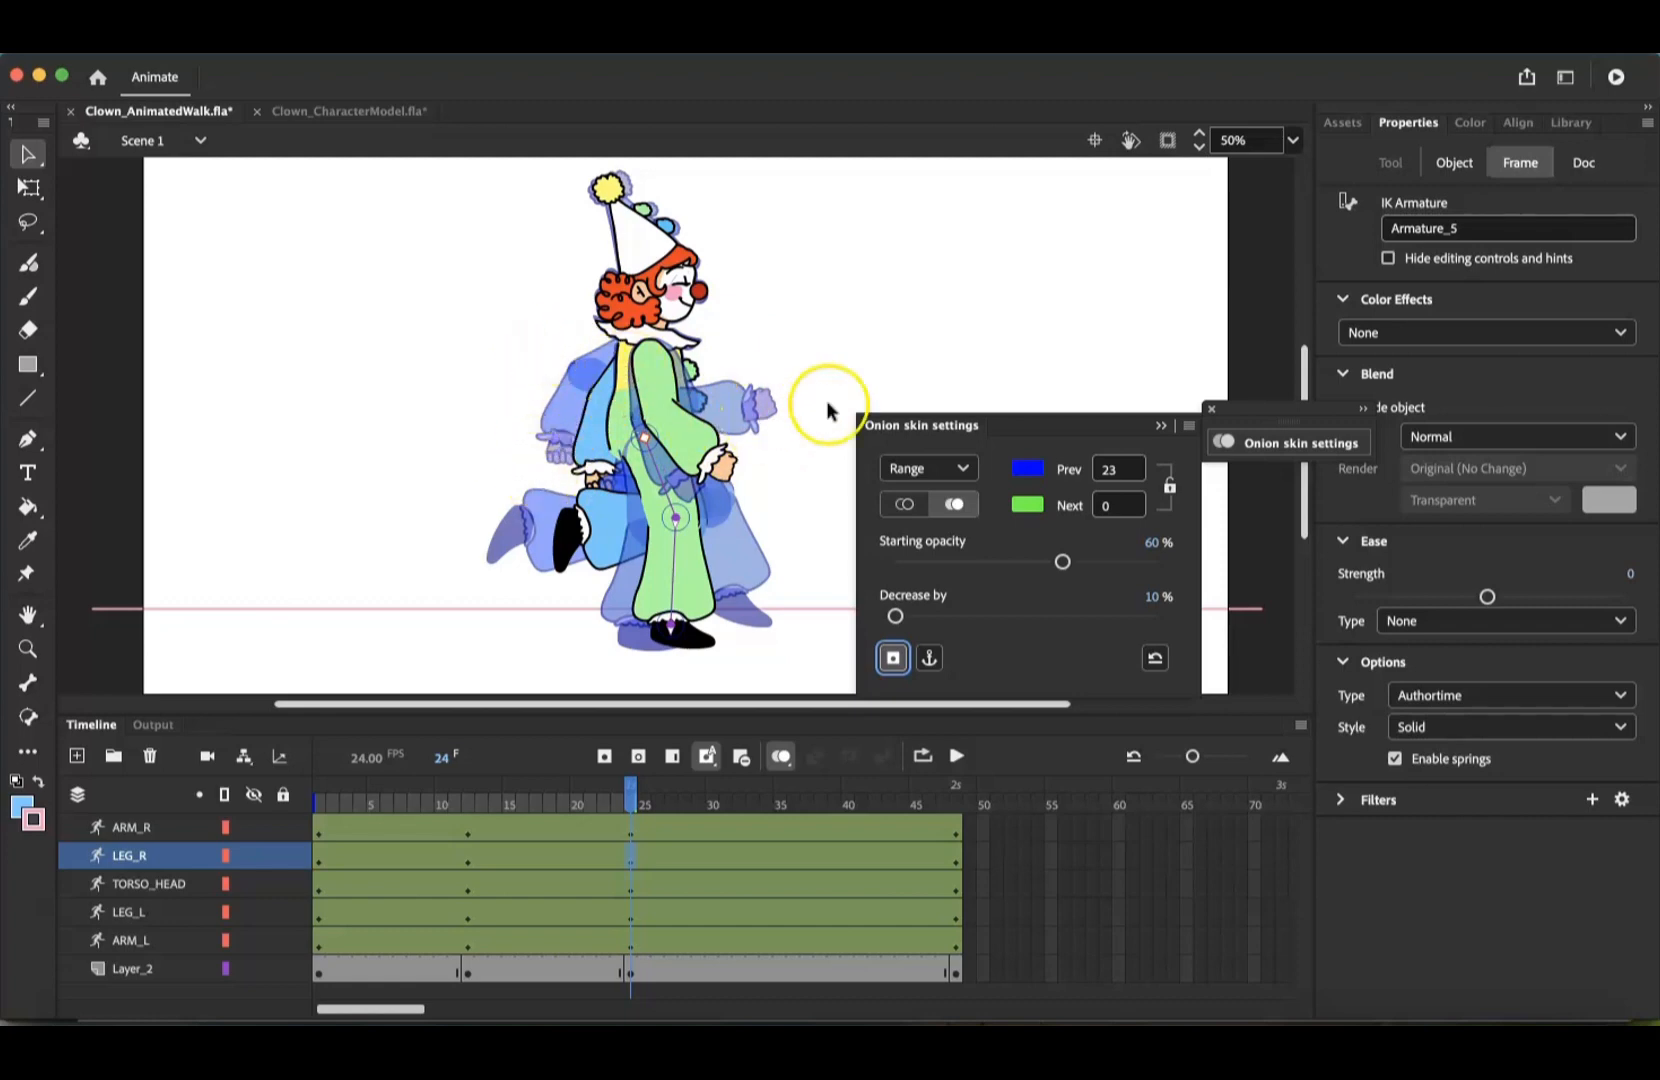
pyautogui.click(1162, 429)
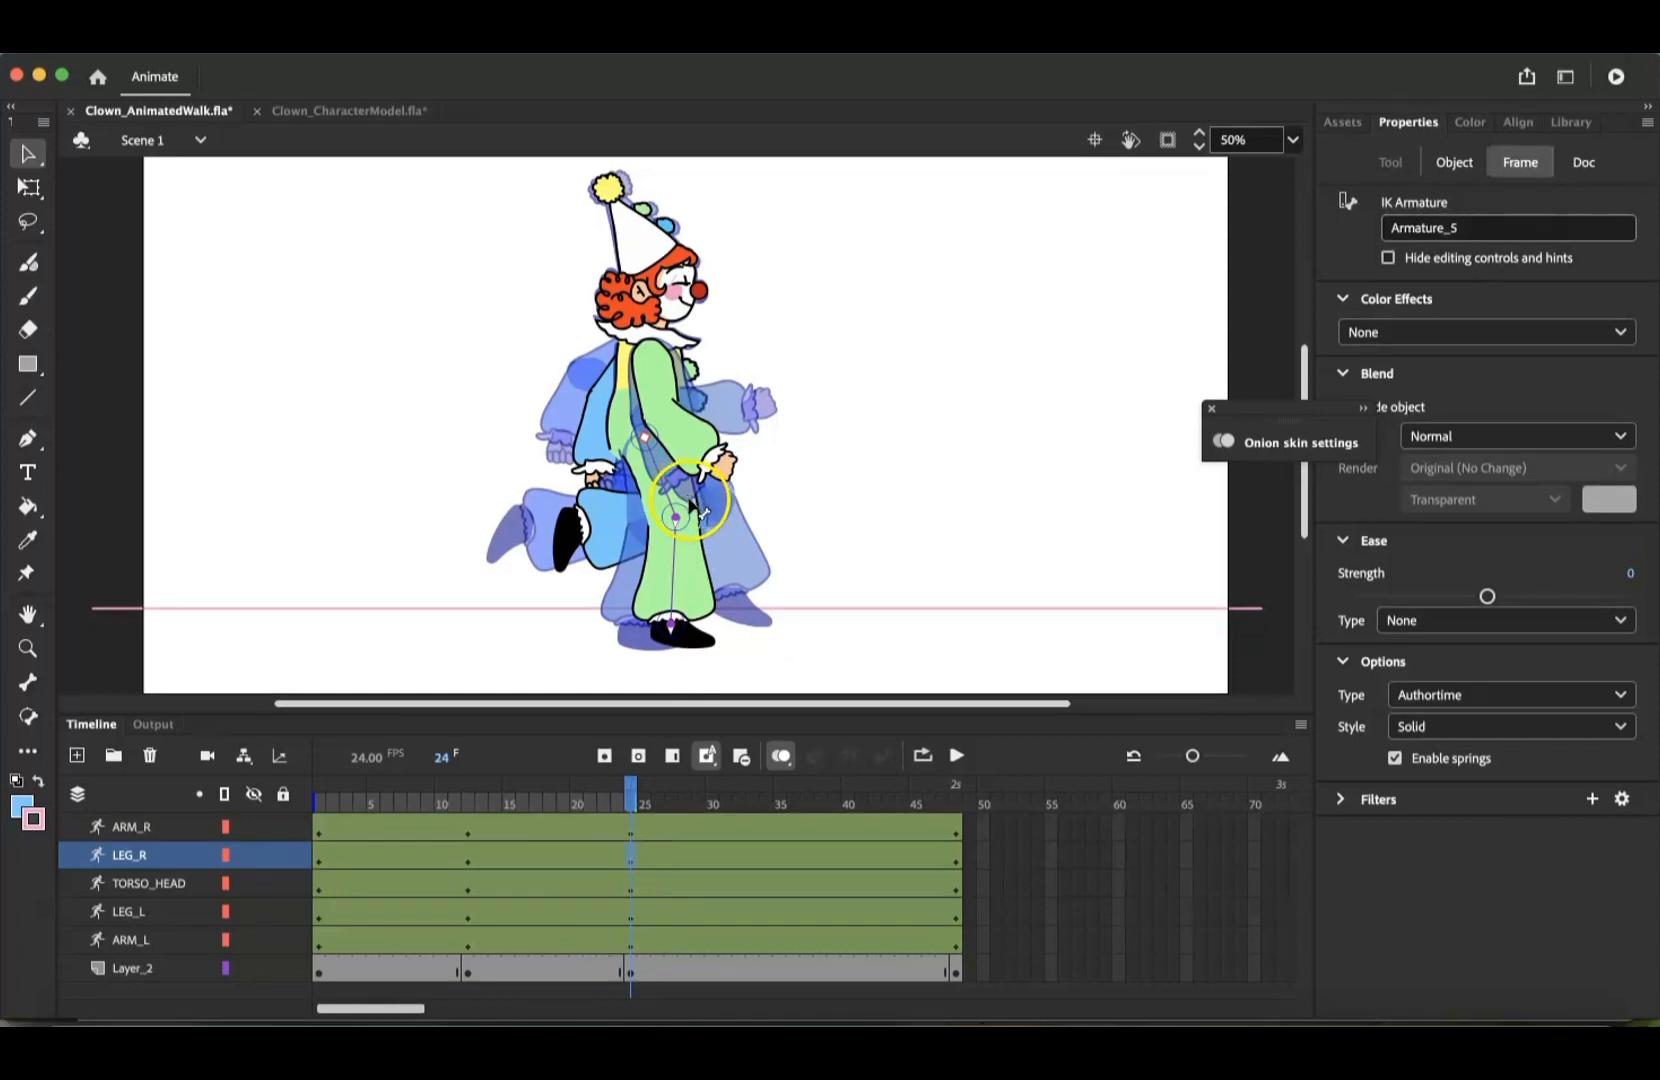
# Pose the legs at frame 24 over the onion-skinned stride, bending the right leg backward and extending the left leg forward
pyautogui.moveTo(690, 508); pyautogui.dragTo(655, 515)
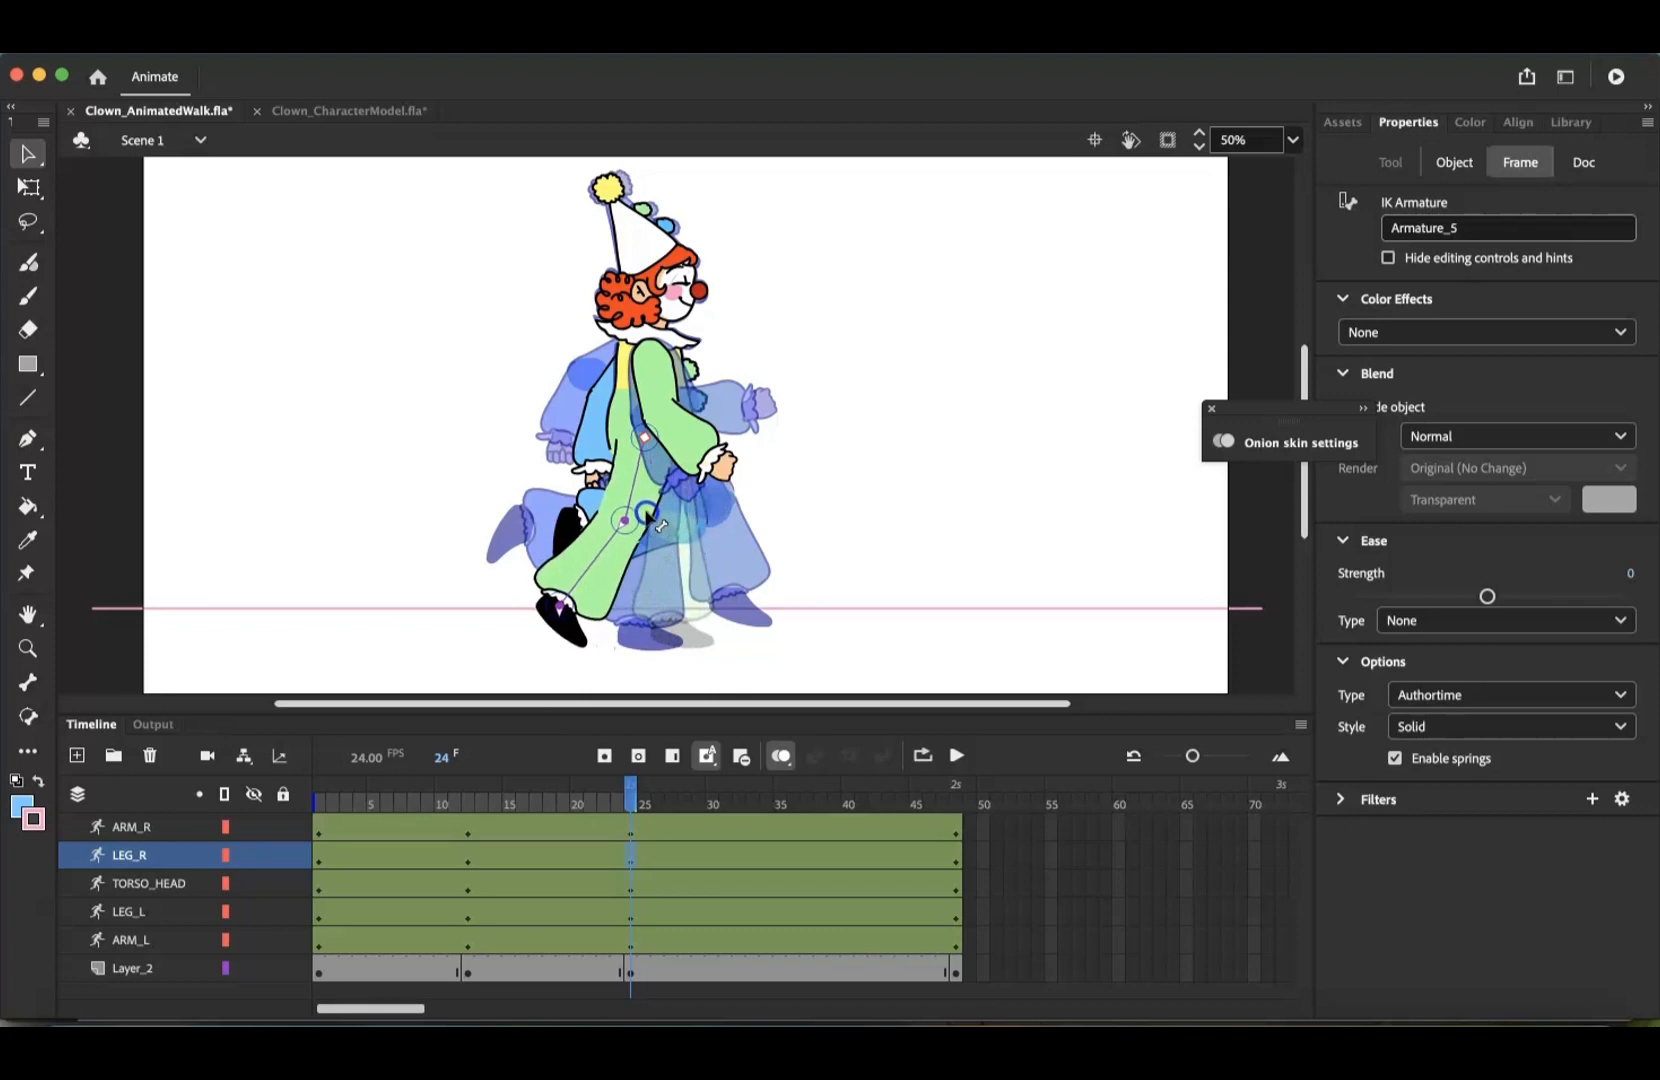
pyautogui.click(582, 575)
pyautogui.moveTo(582, 575); pyautogui.dragTo(497, 555)
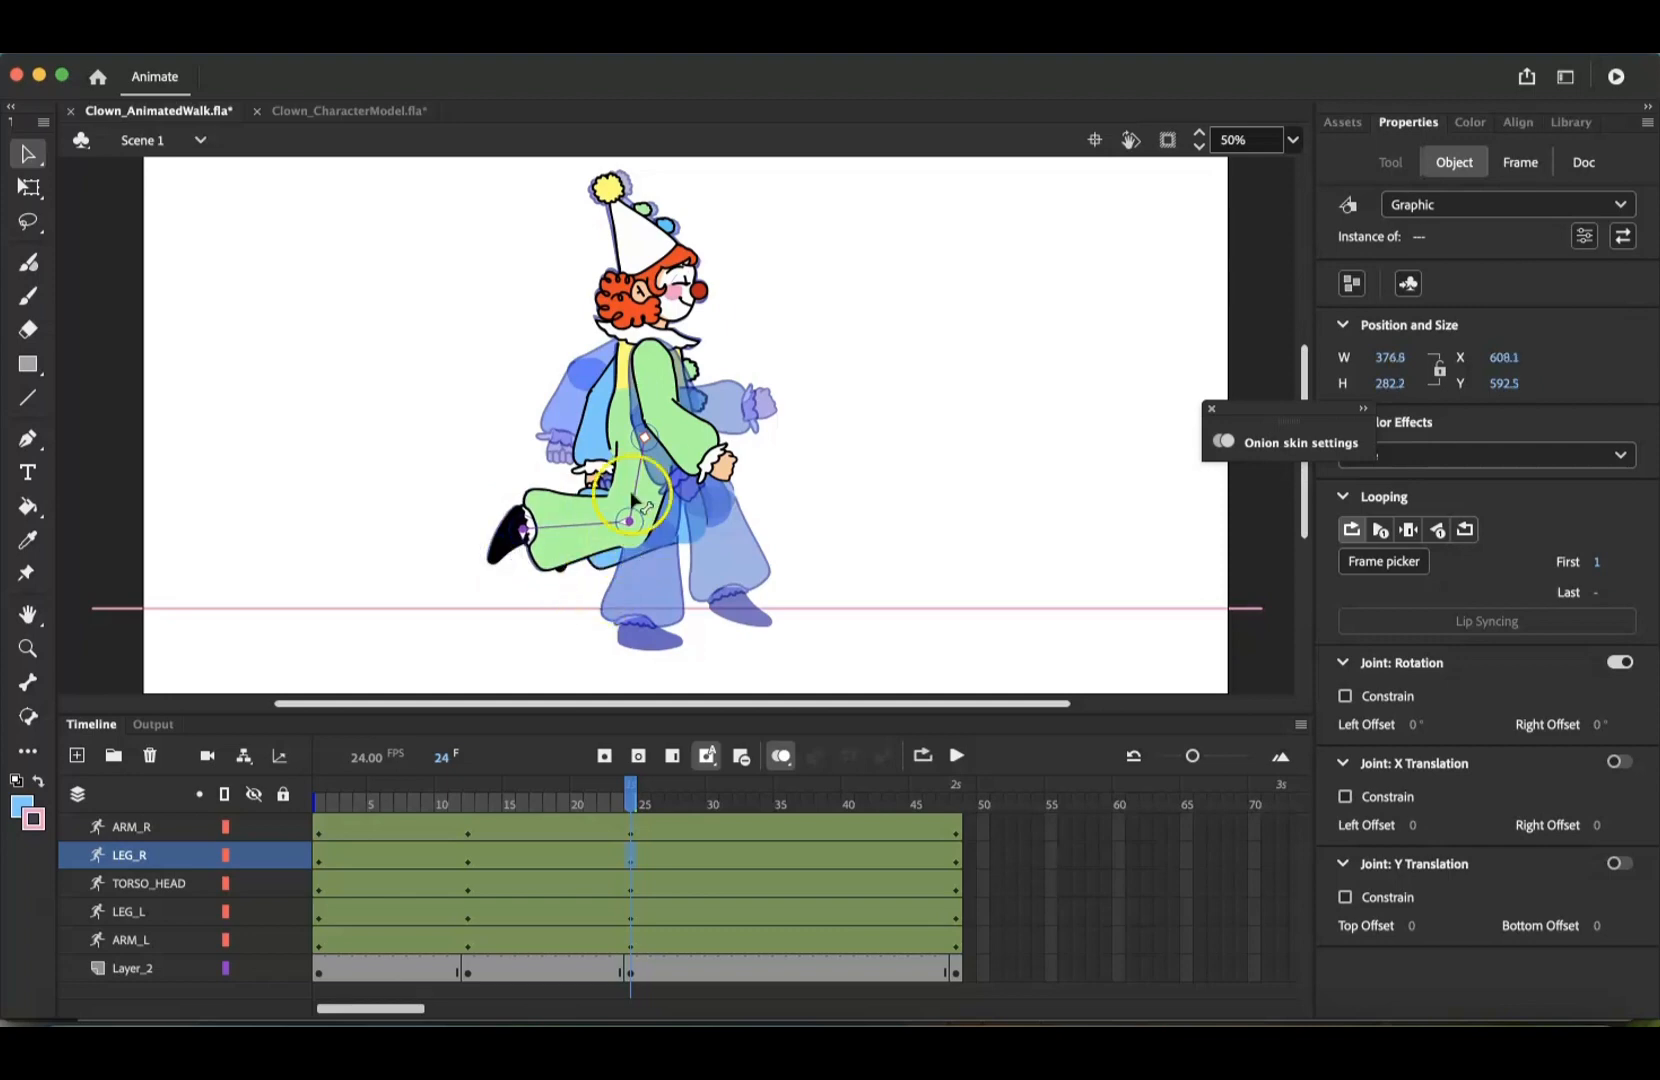
pyautogui.click(632, 909)
pyautogui.moveTo(705, 505)
pyautogui.mouseDown()
pyautogui.moveTo(712, 478)
pyautogui.moveTo(672, 512)
pyautogui.moveTo(705, 499)
pyautogui.mouseUp()
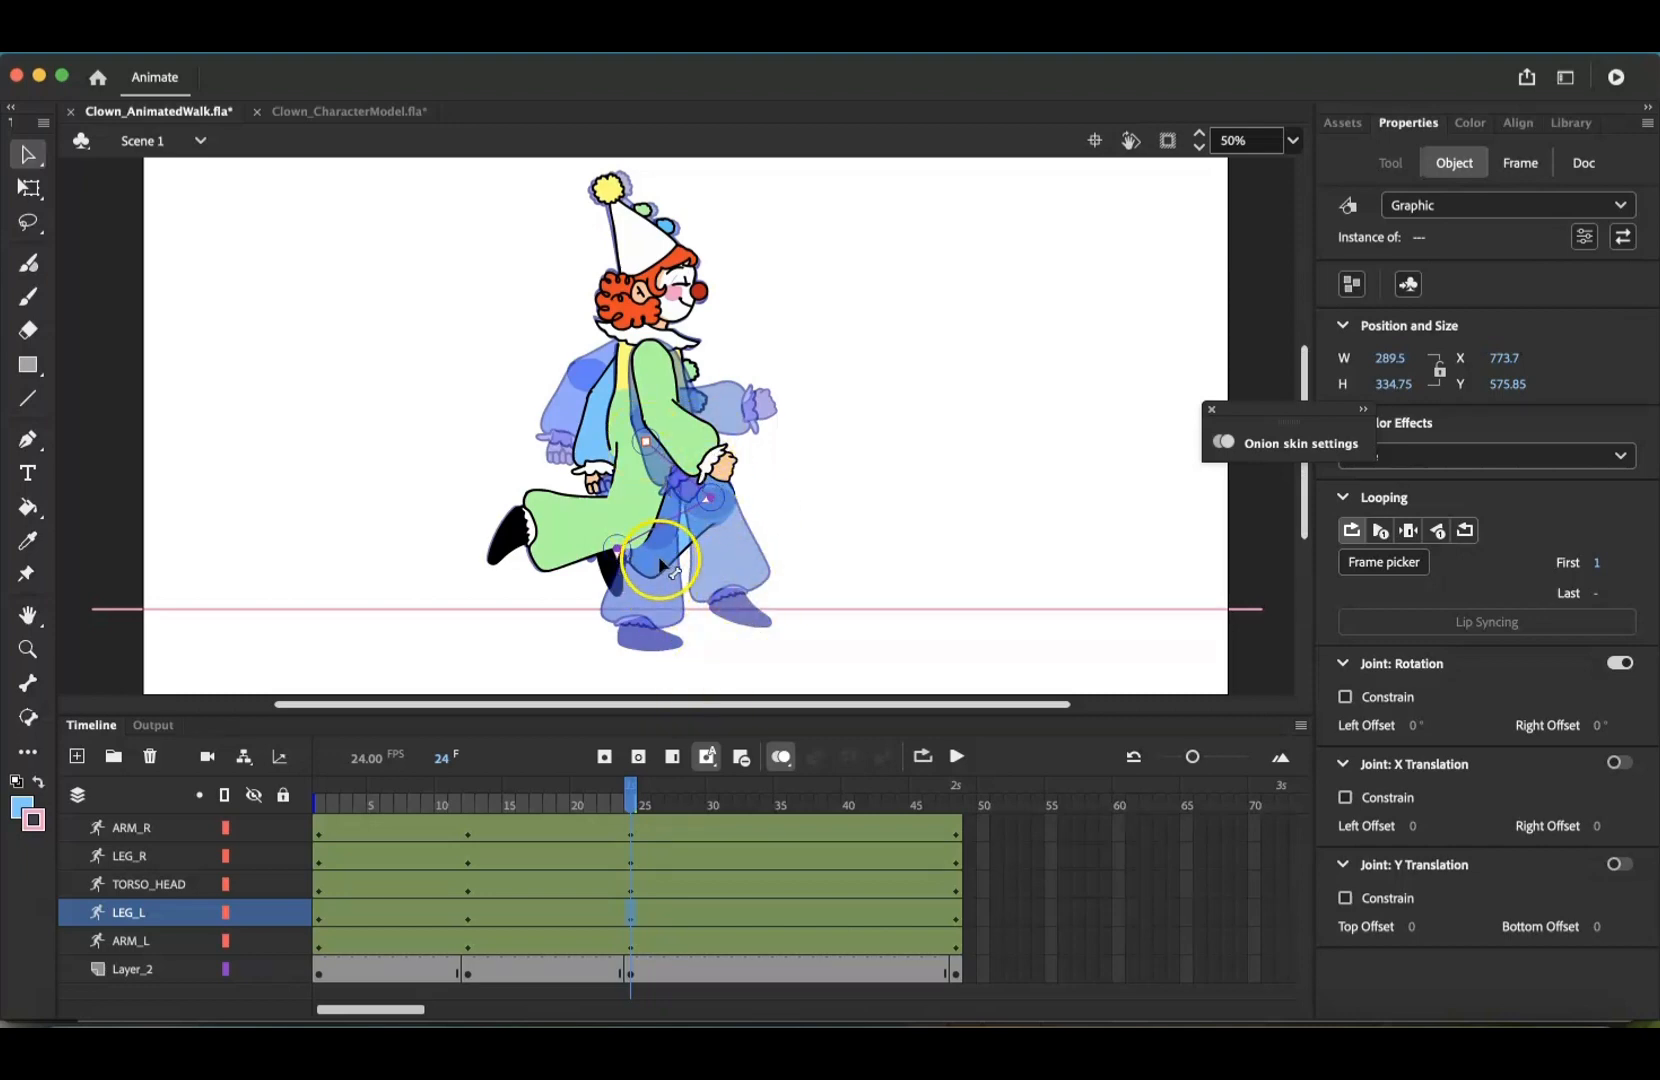
pyautogui.moveTo(662, 563); pyautogui.dragTo(771, 616)
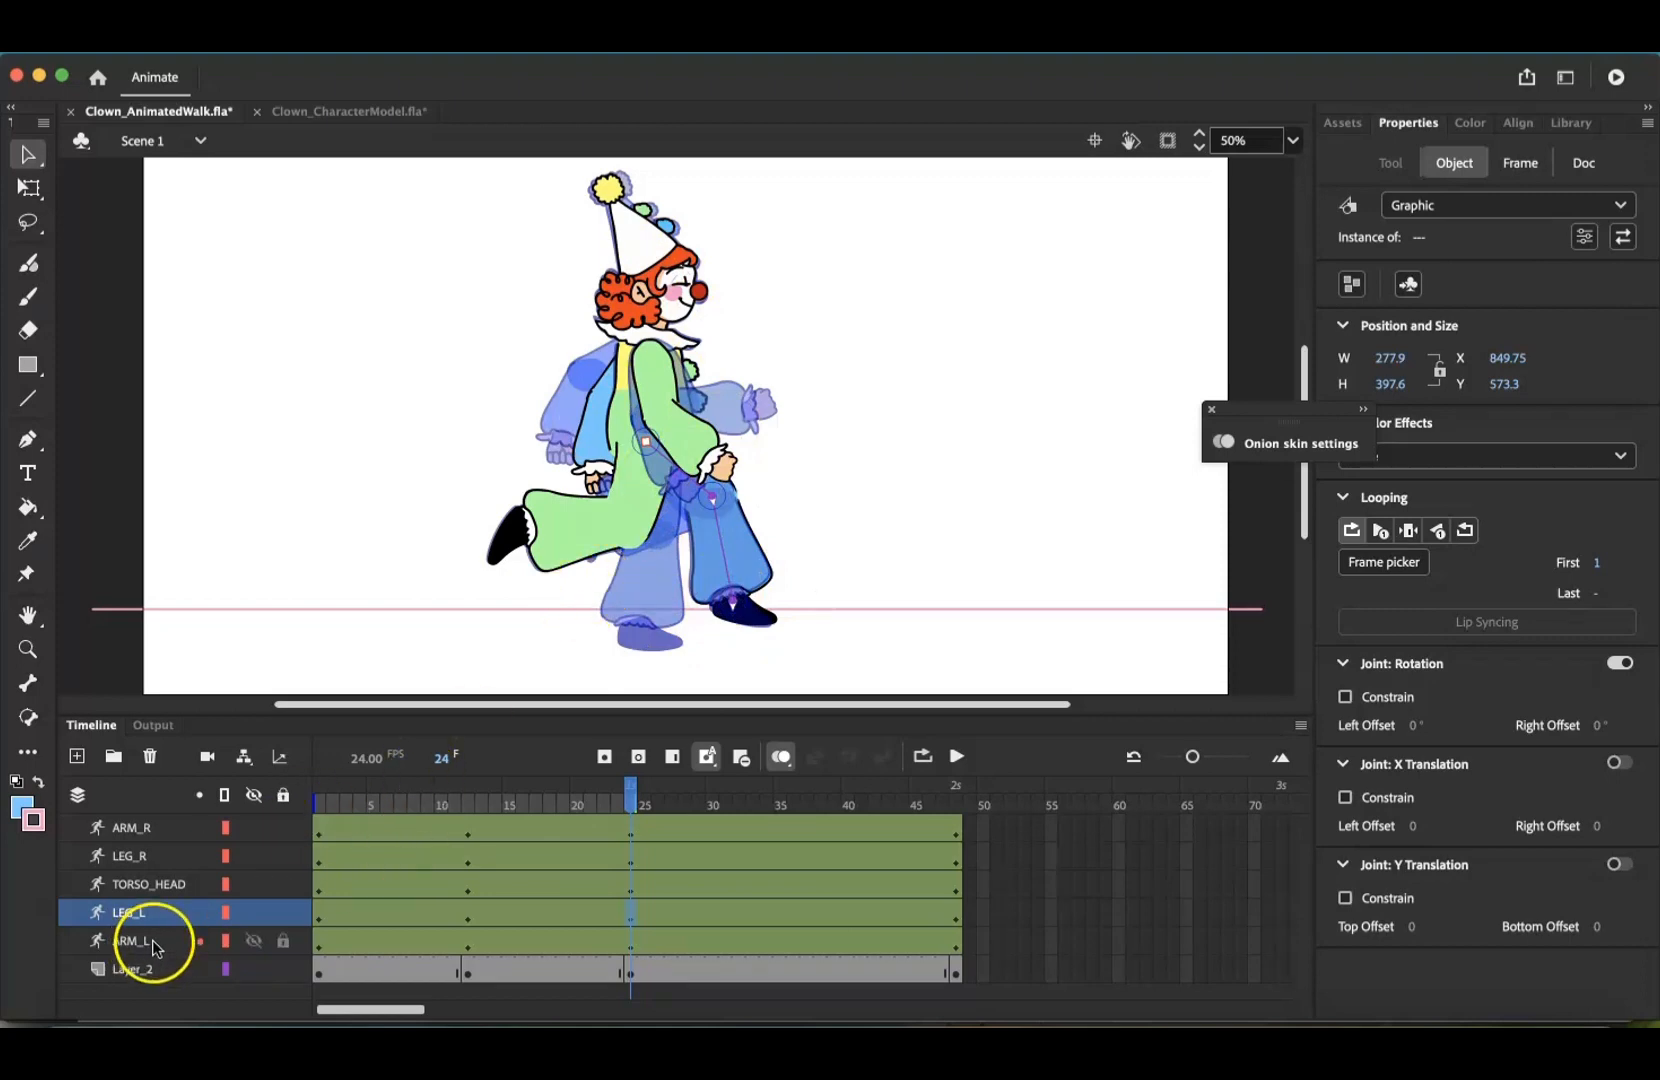
# Swing the right arm behind the torso and the left arm forward at frame 24, hiding ARM_R temporarily while posing the left
pyautogui.click(145, 828)
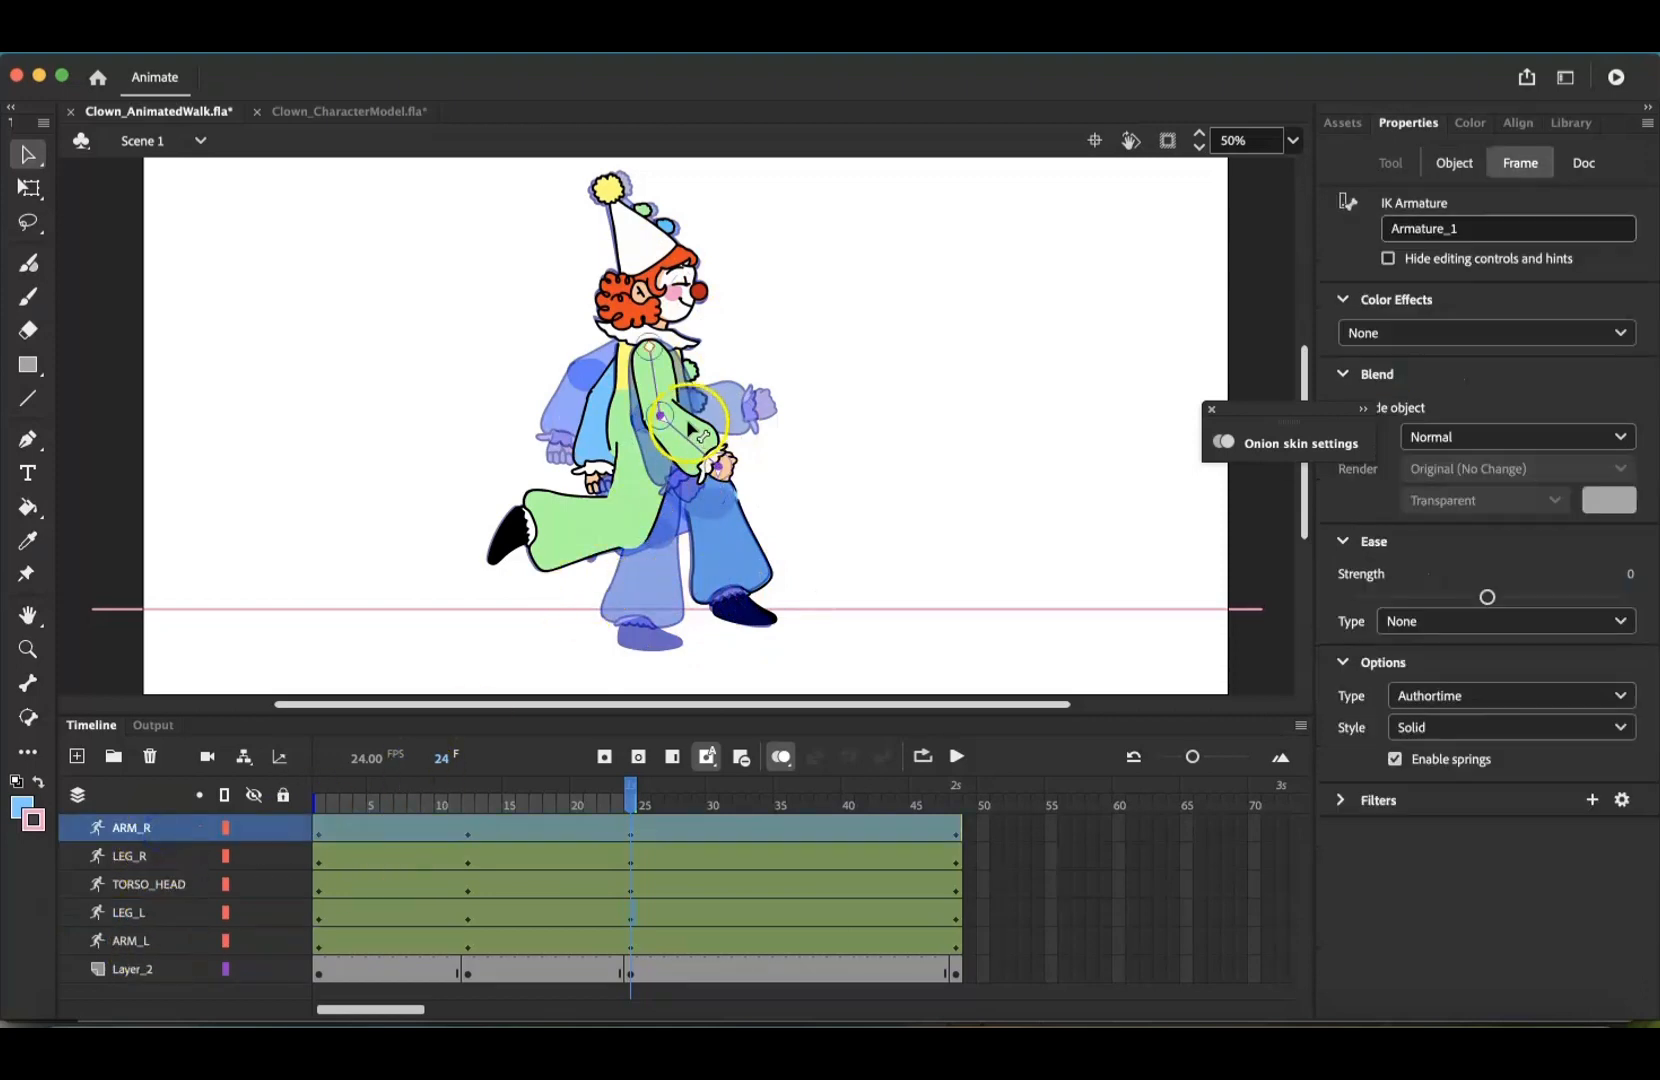
pyautogui.moveTo(687, 428); pyautogui.dragTo(548, 458)
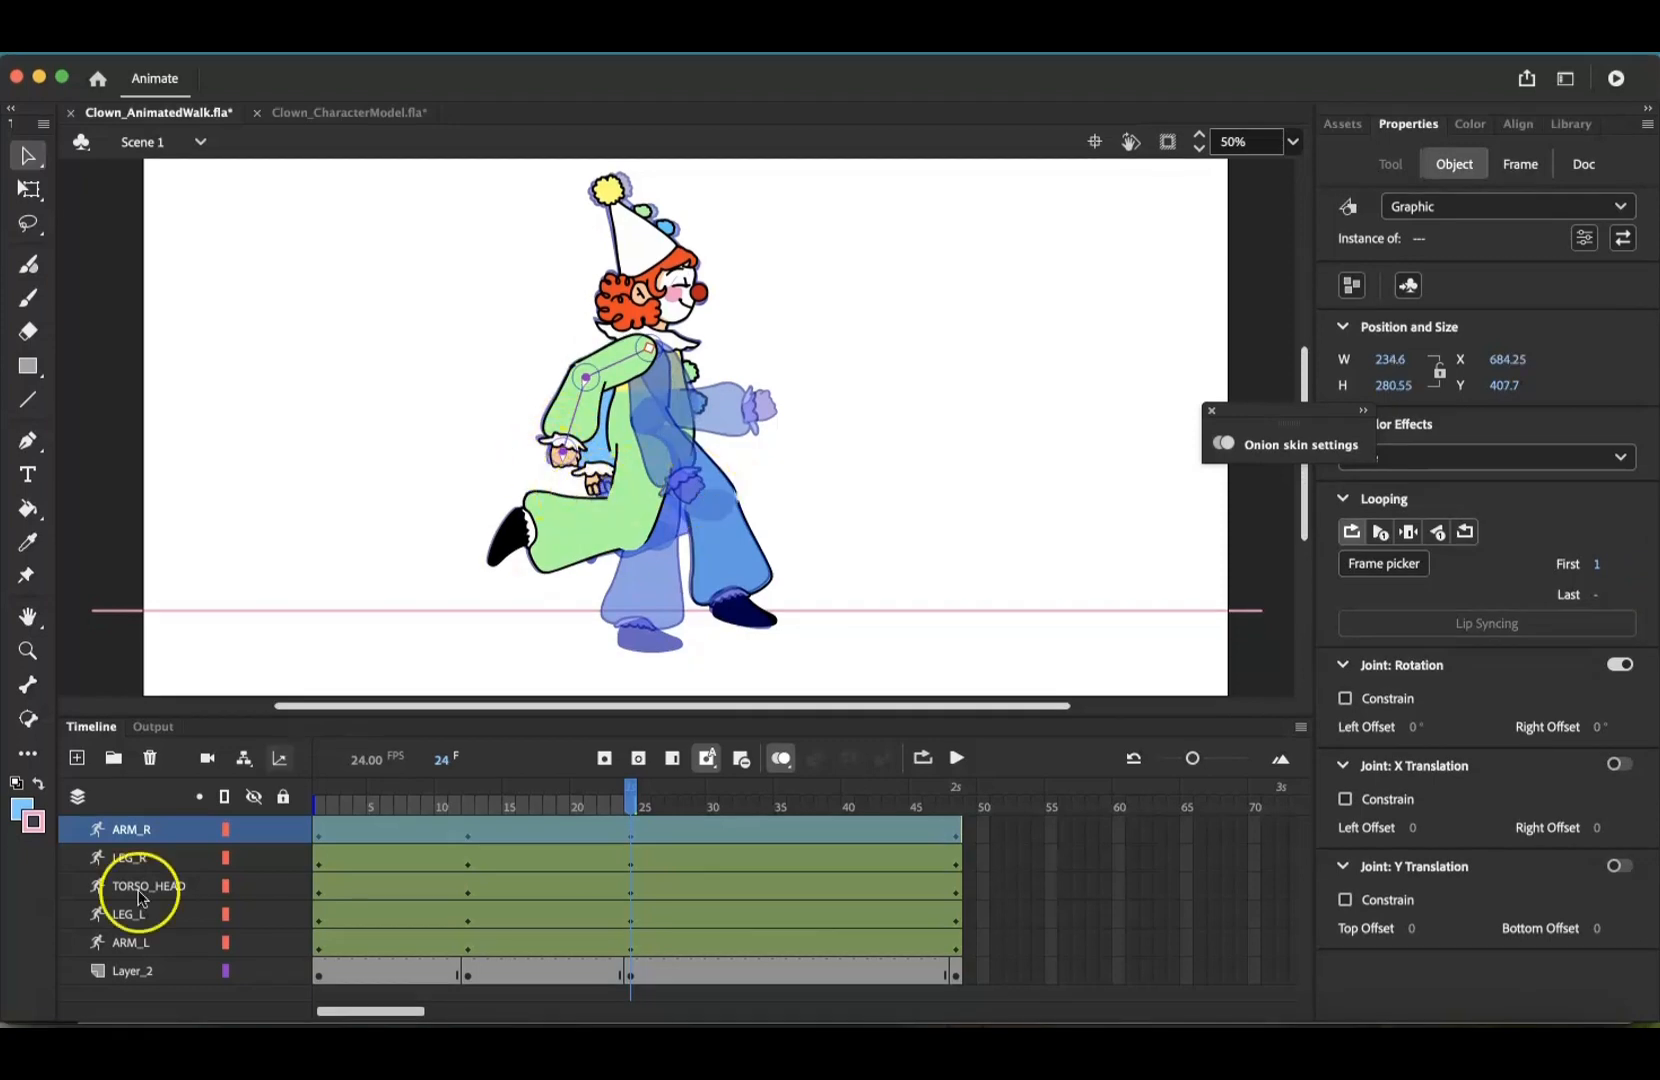
pyautogui.click(594, 461)
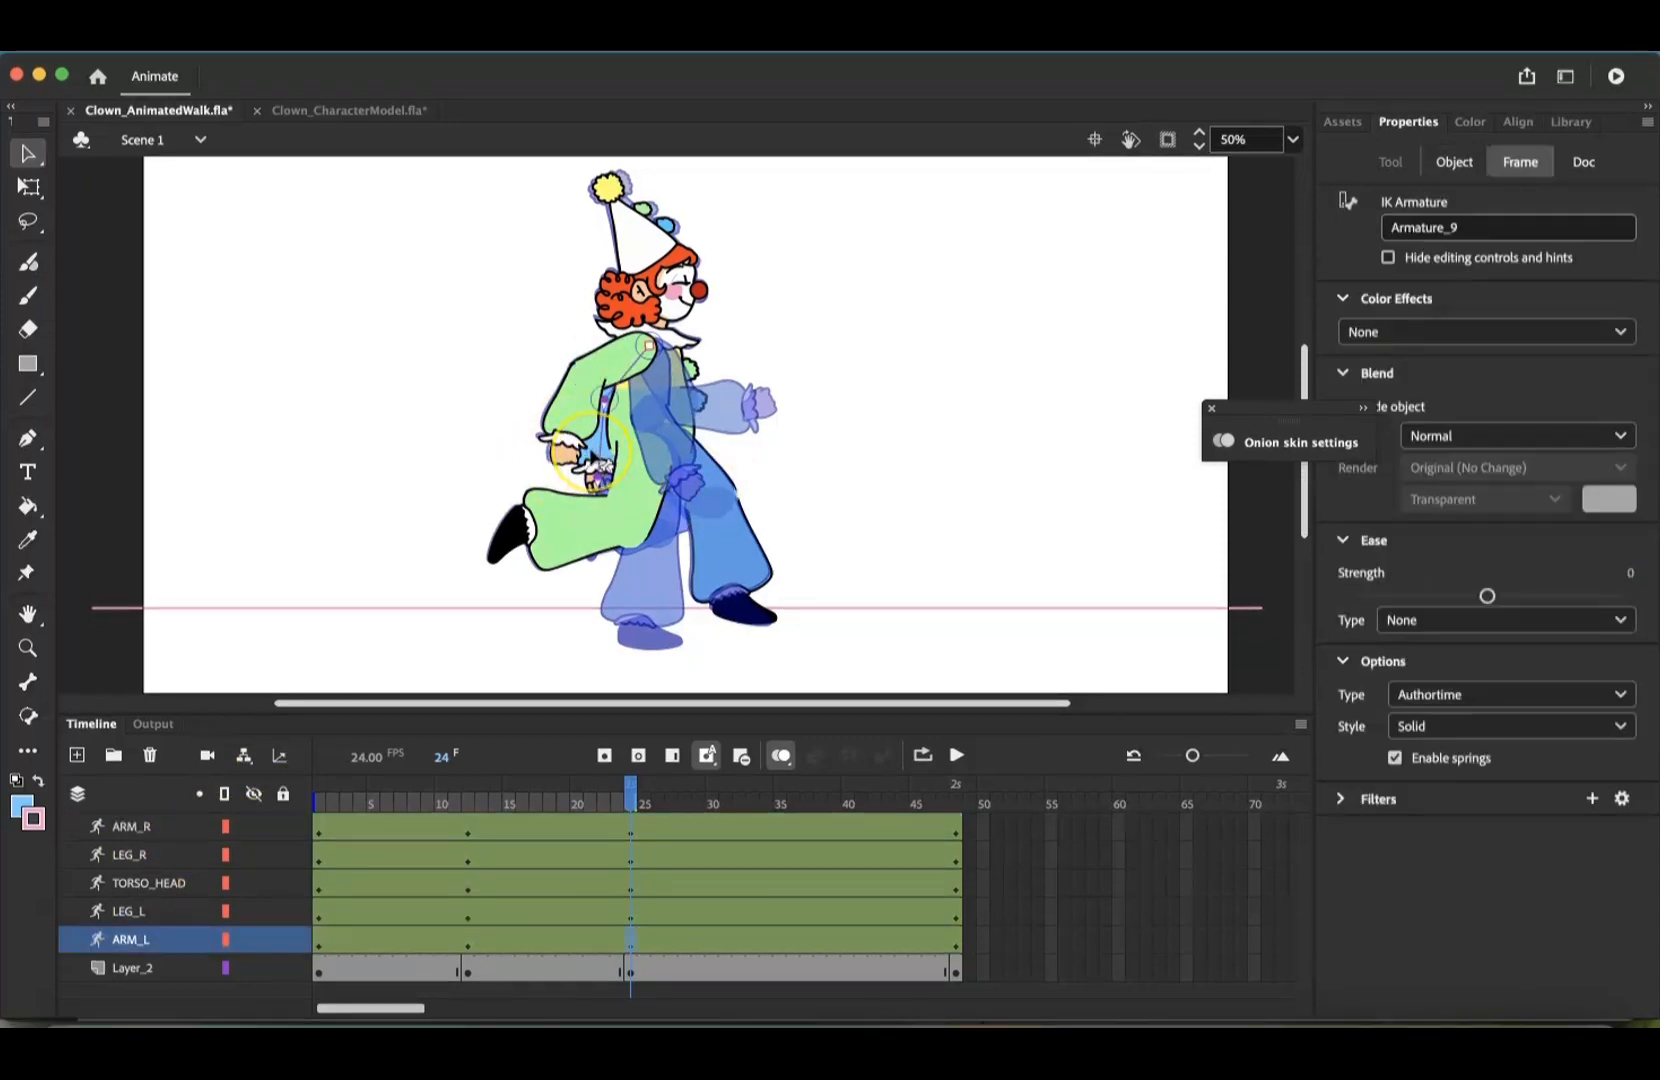
pyautogui.click(257, 830)
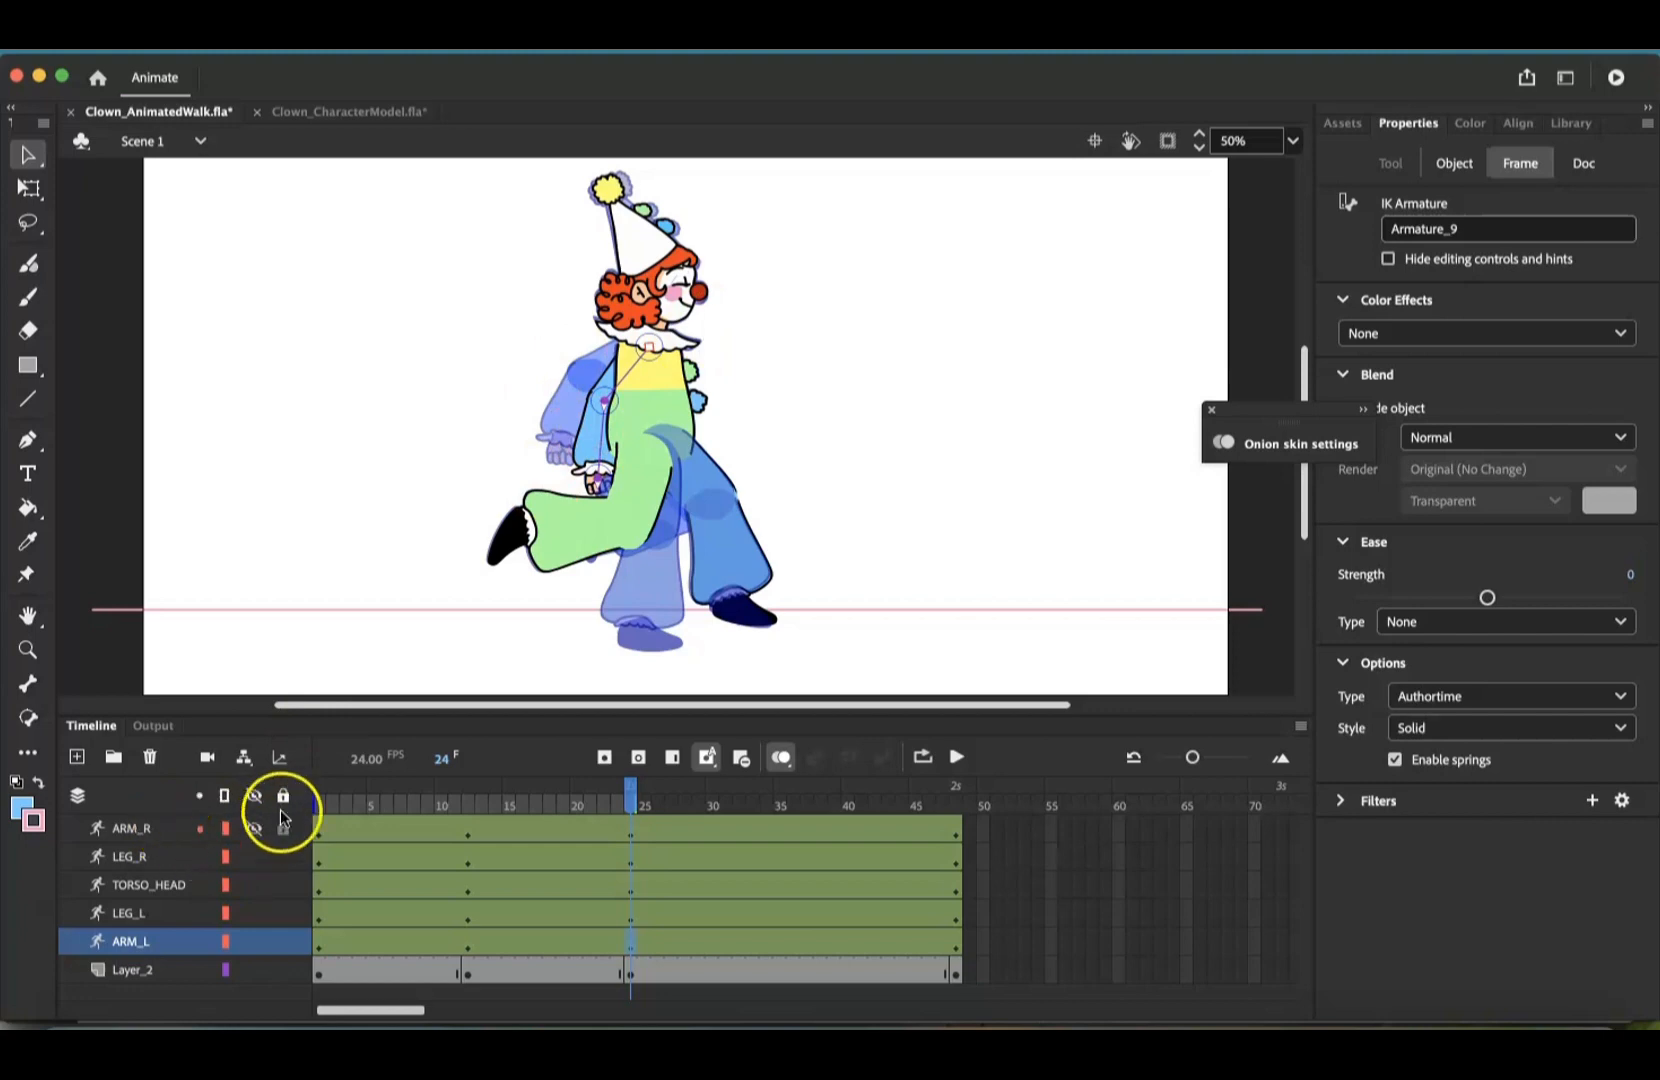
pyautogui.click(586, 441)
pyautogui.moveTo(586, 441); pyautogui.dragTo(746, 414)
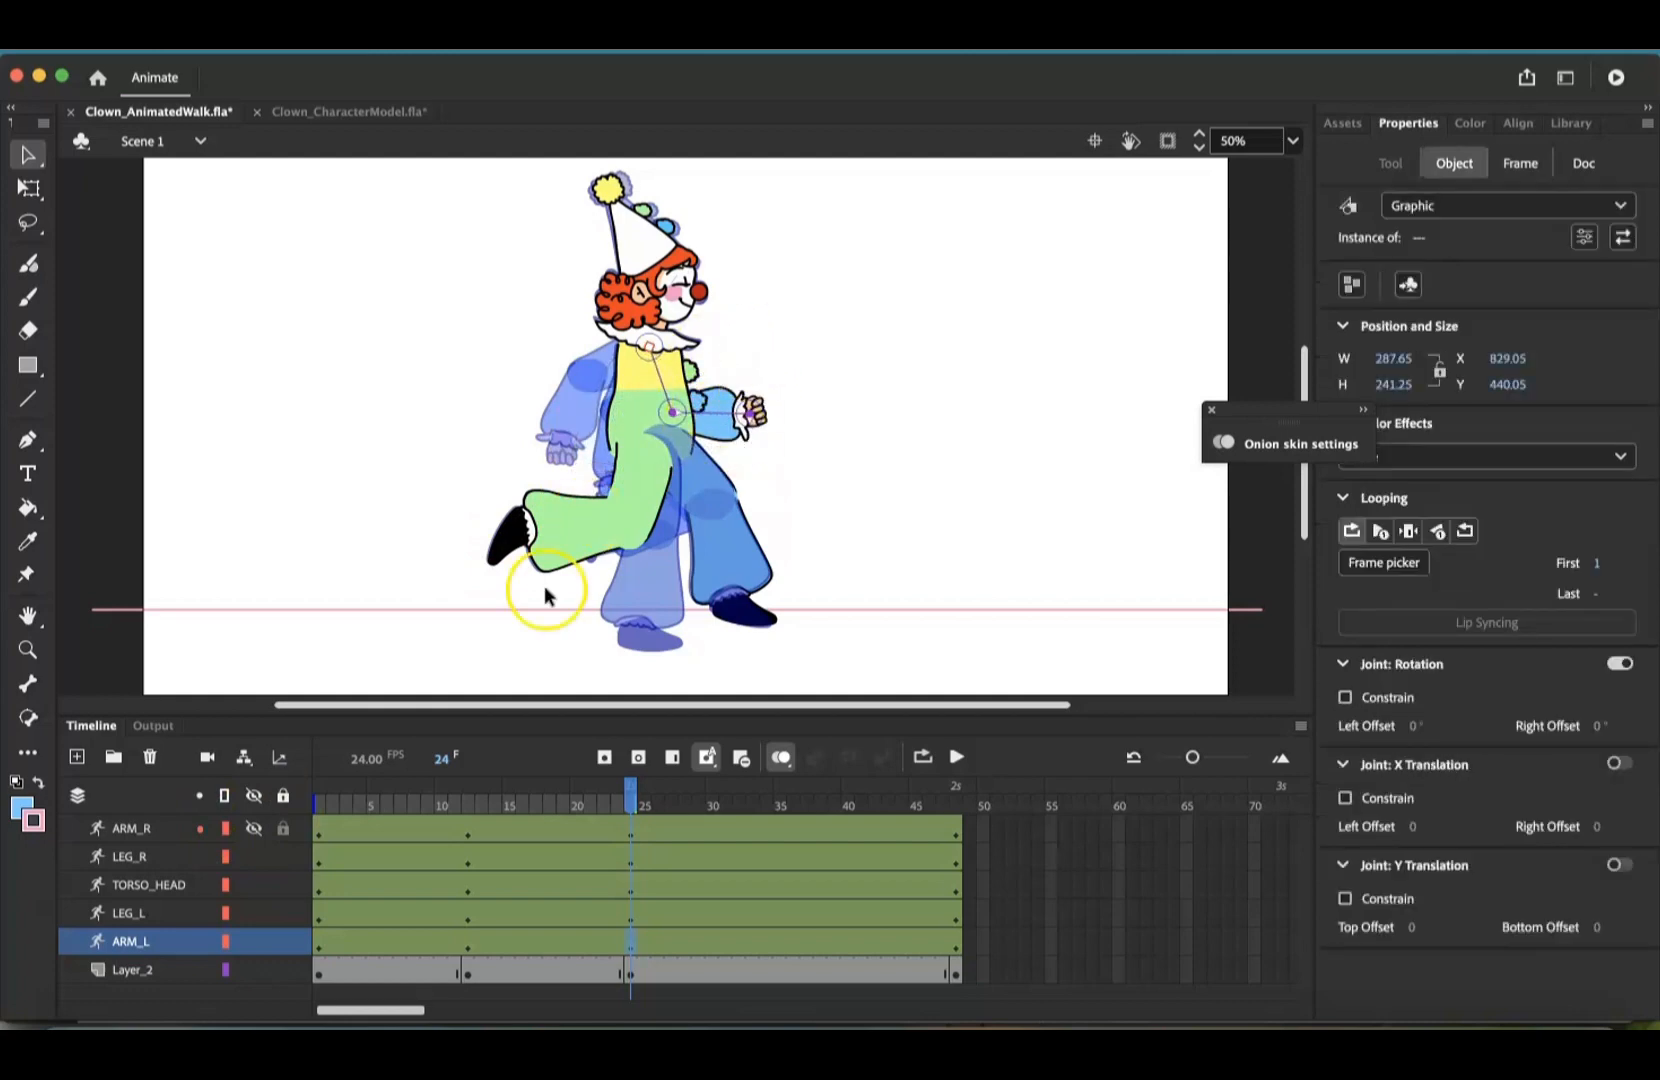
pyautogui.click(255, 828)
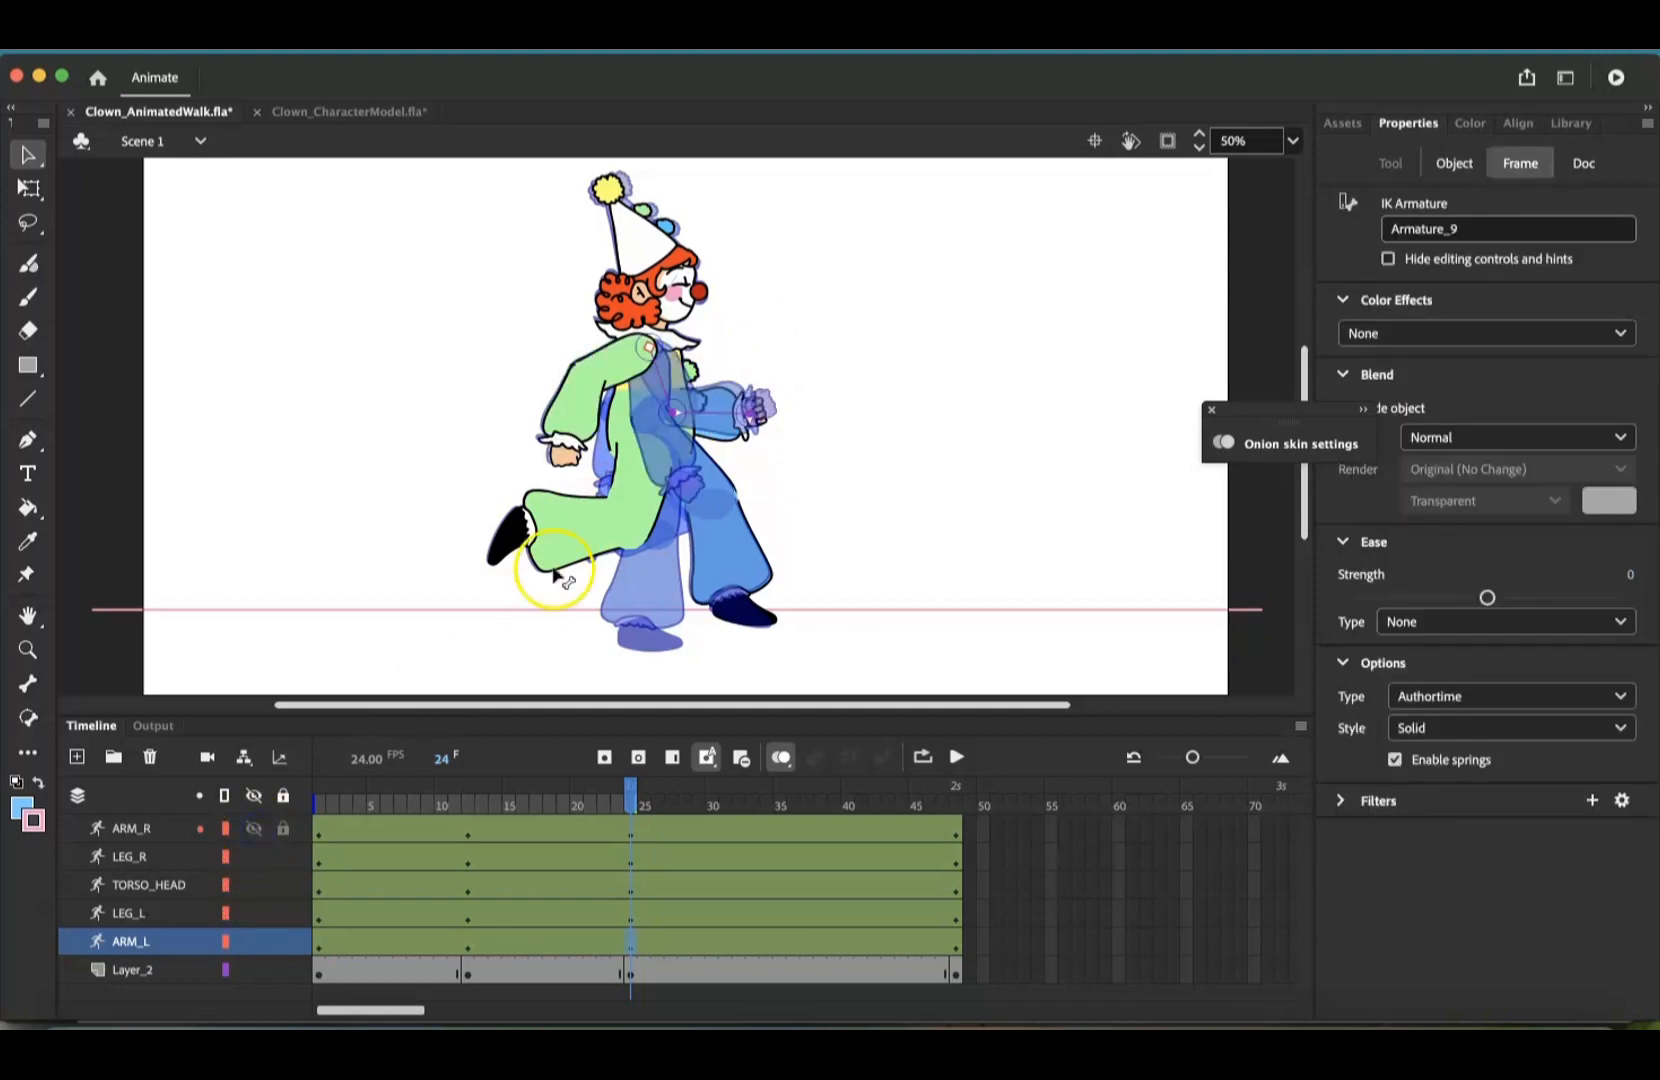
pyautogui.moveTo(722, 406); pyautogui.dragTo(732, 403)
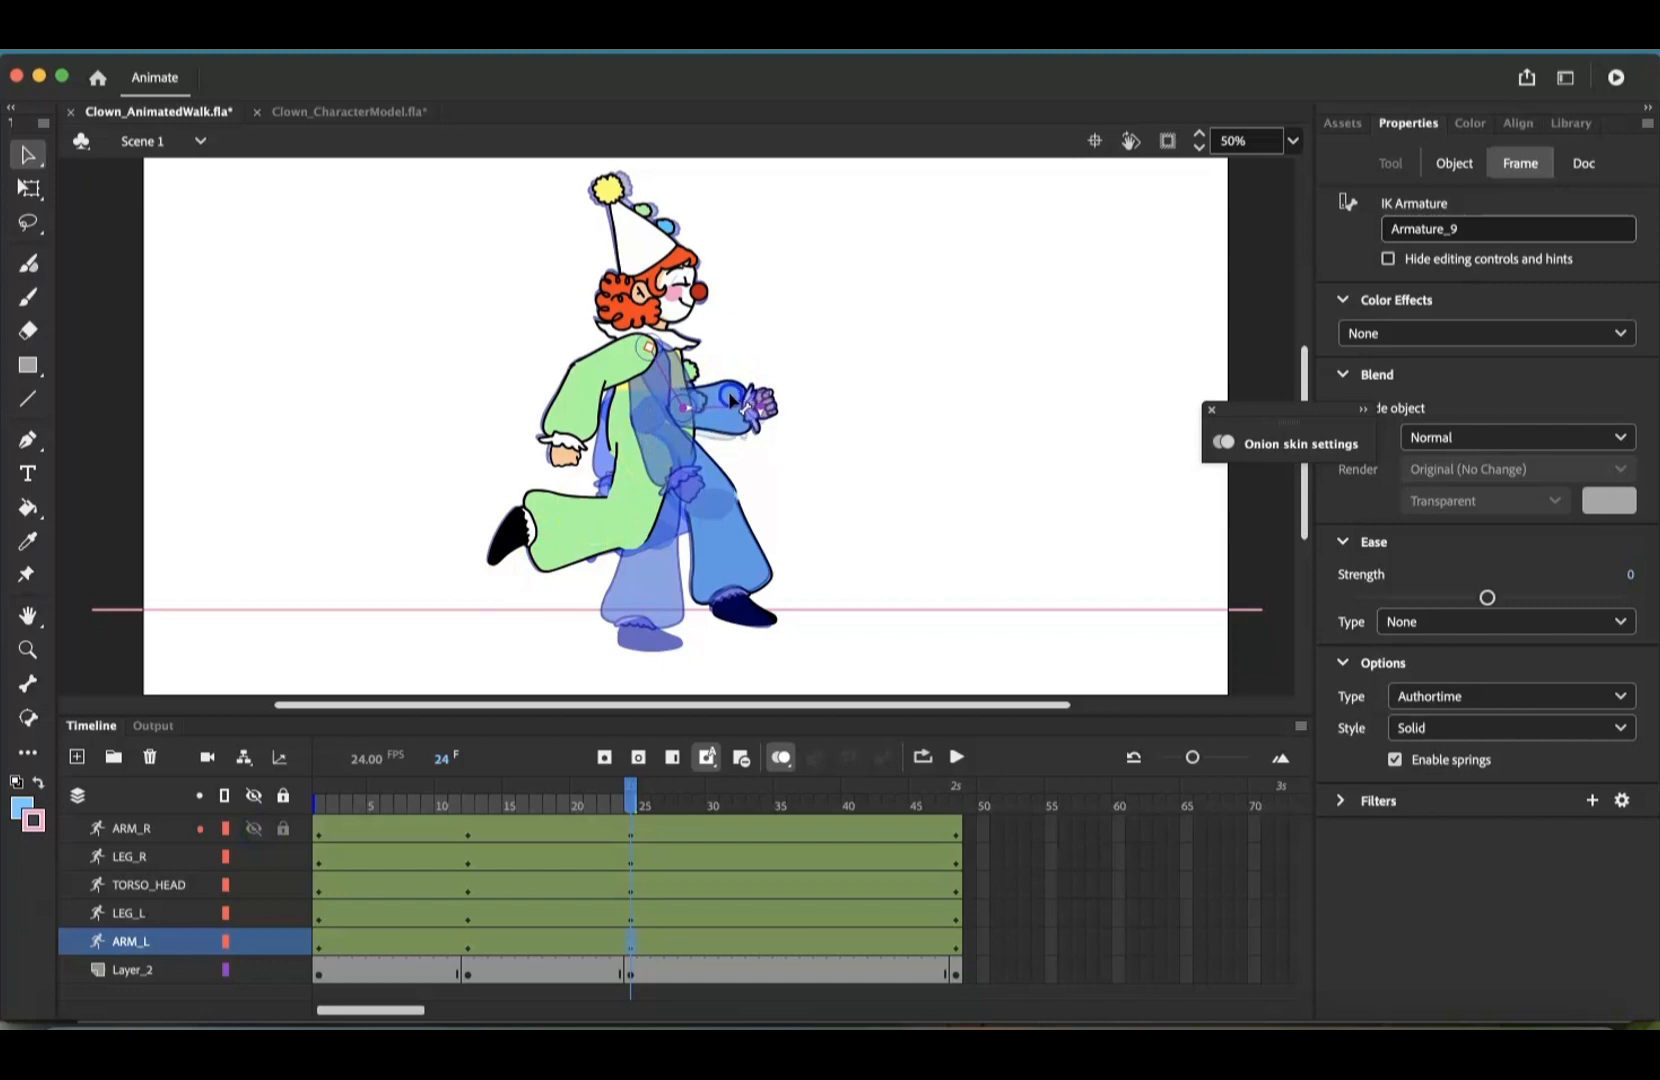
pyautogui.click(774, 404)
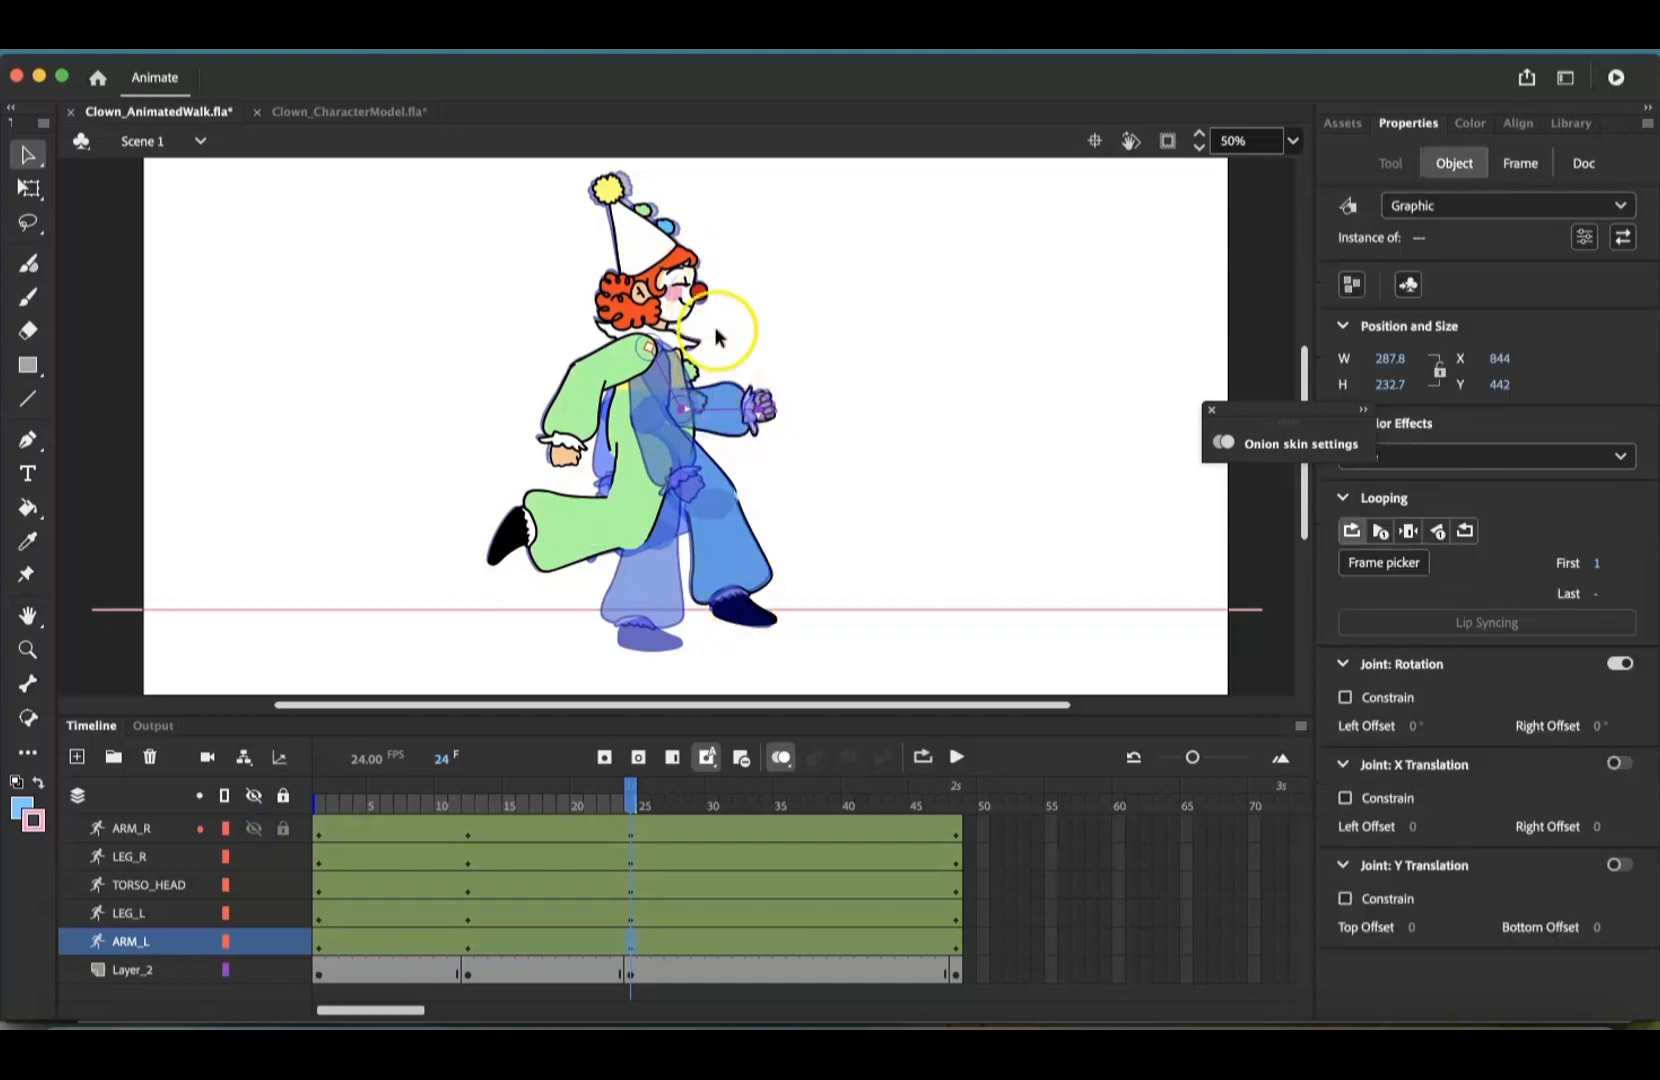
# Tilt the head on the TORSO_HEAD layer slightly forward at frame 24
pyautogui.click(631, 882)
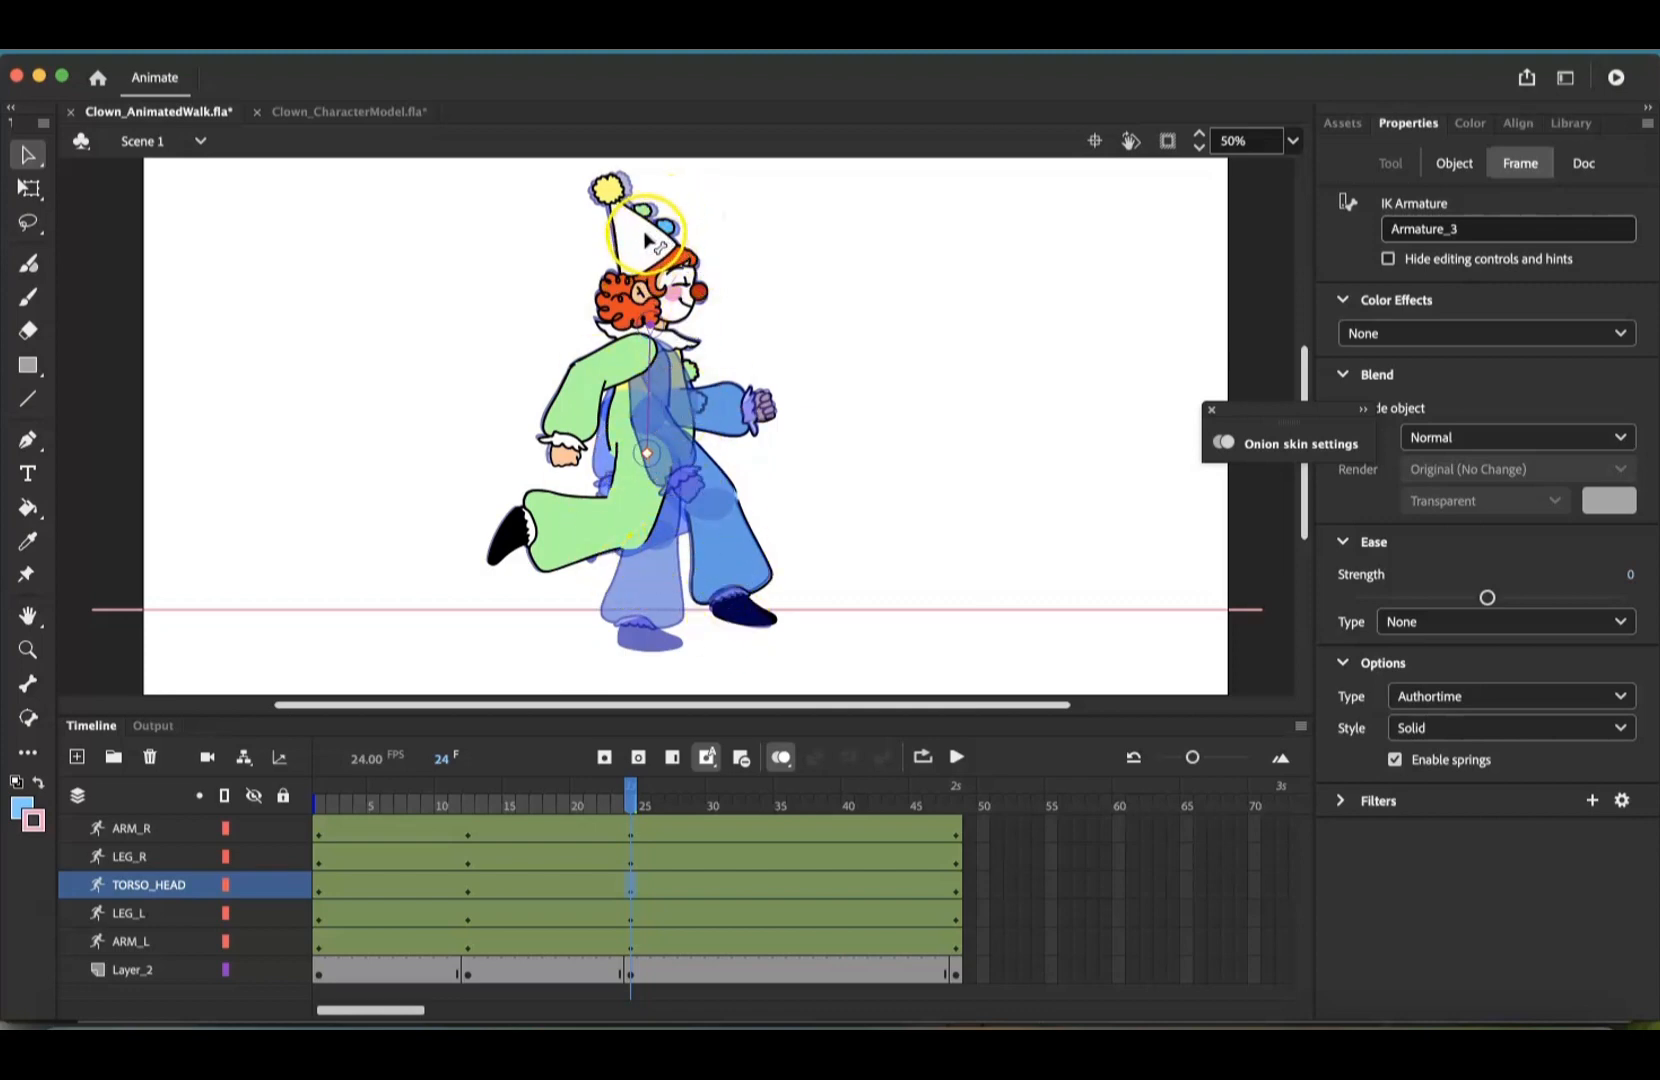
pyautogui.moveTo(645, 240); pyautogui.dragTo(651, 237)
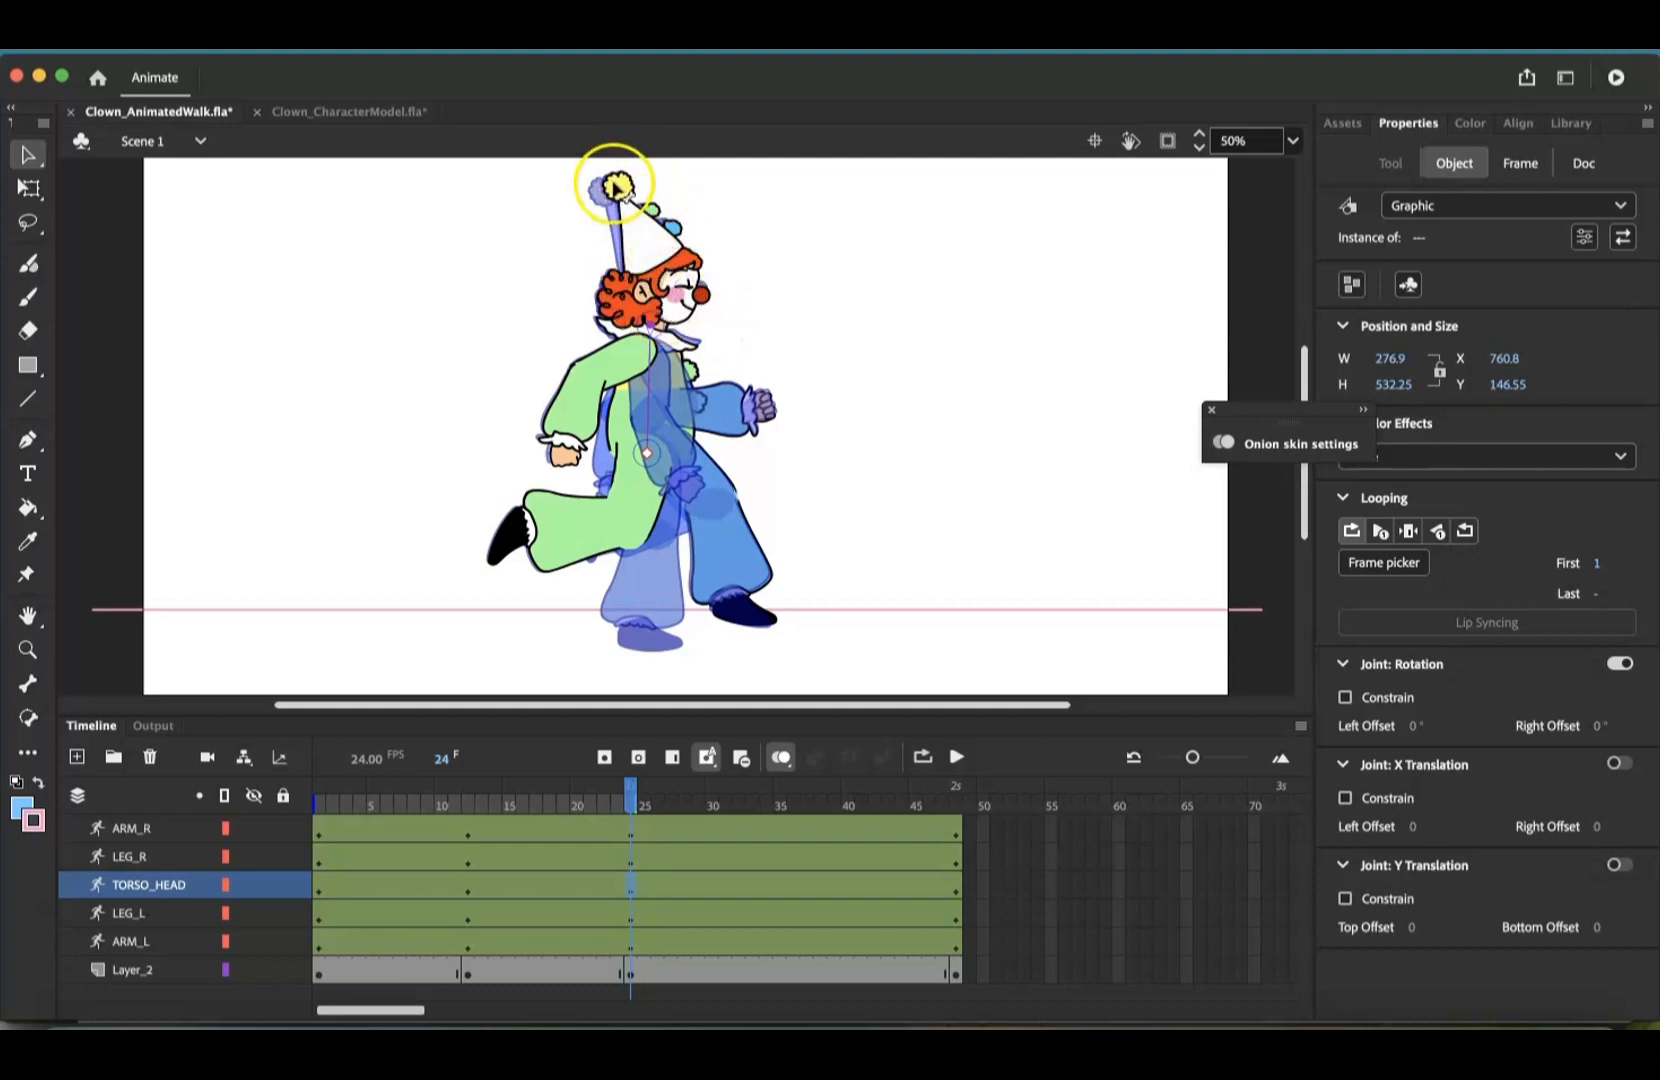
pyautogui.moveTo(630, 796)
pyautogui.mouseDown()
pyautogui.moveTo(345, 772)
pyautogui.moveTo(634, 797)
pyautogui.mouseUp()
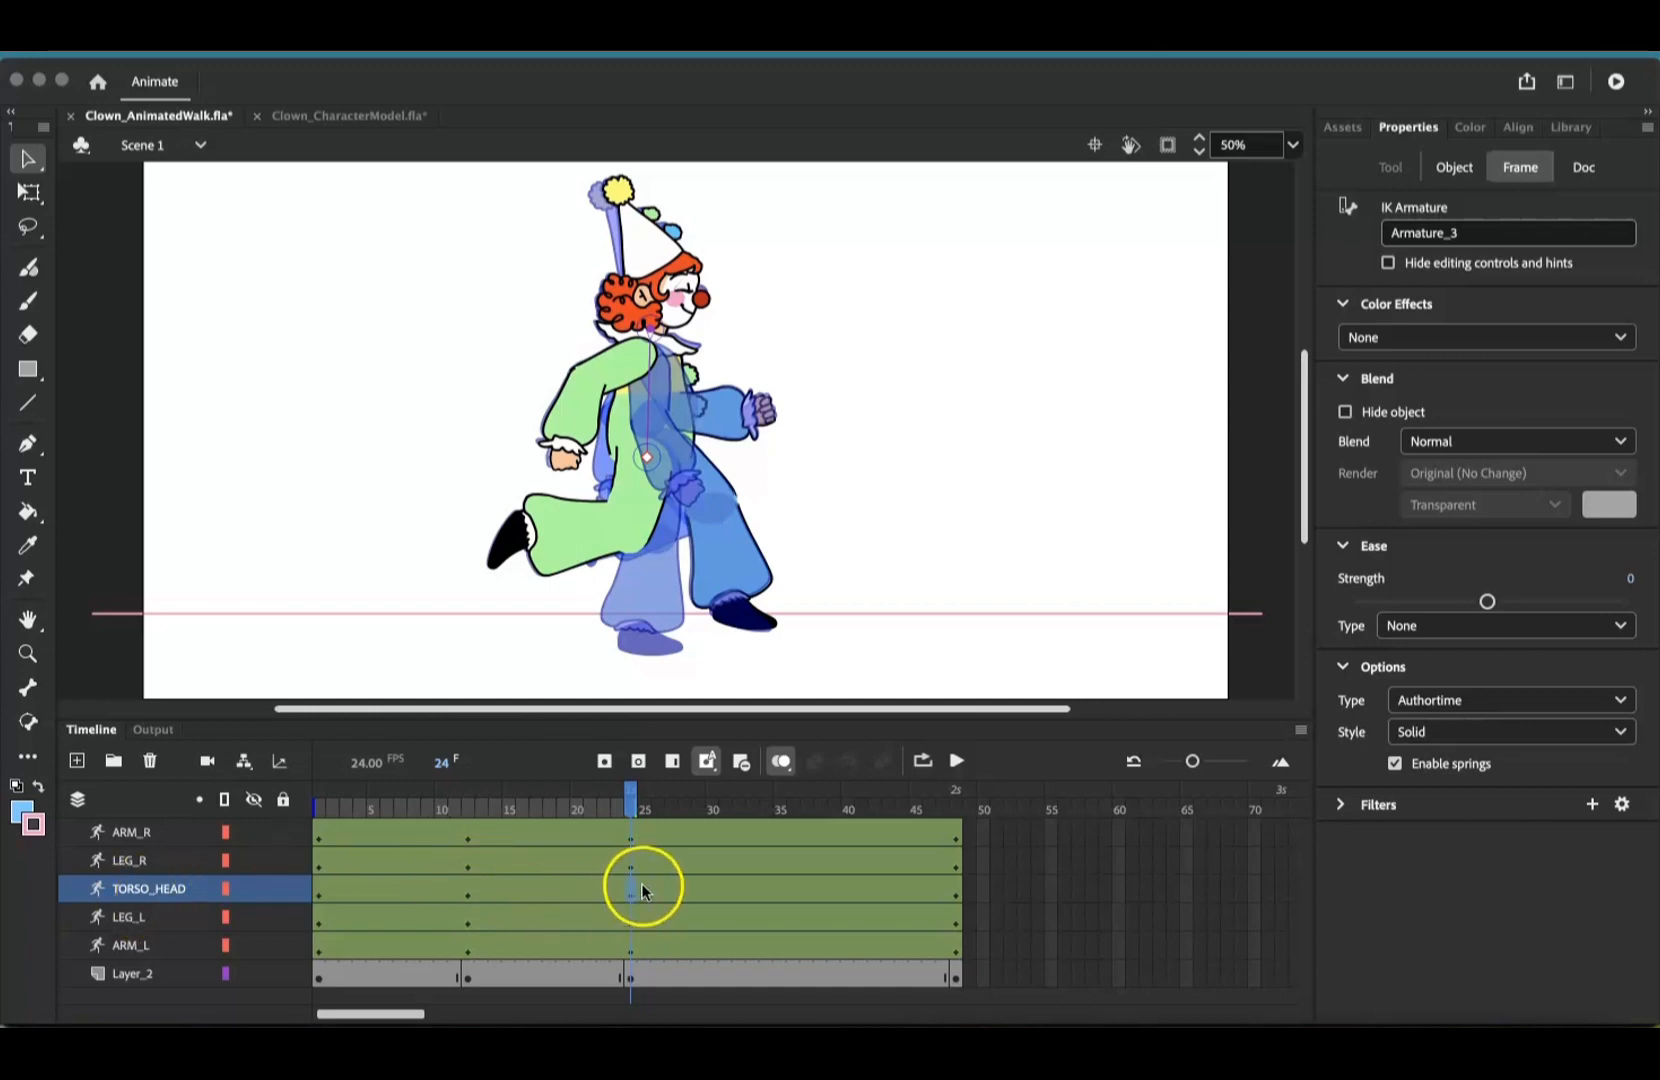
# Insert a keyframe at frame 36 on all layers, from ARM_R down to Layer_2
pyautogui.click(790, 840)
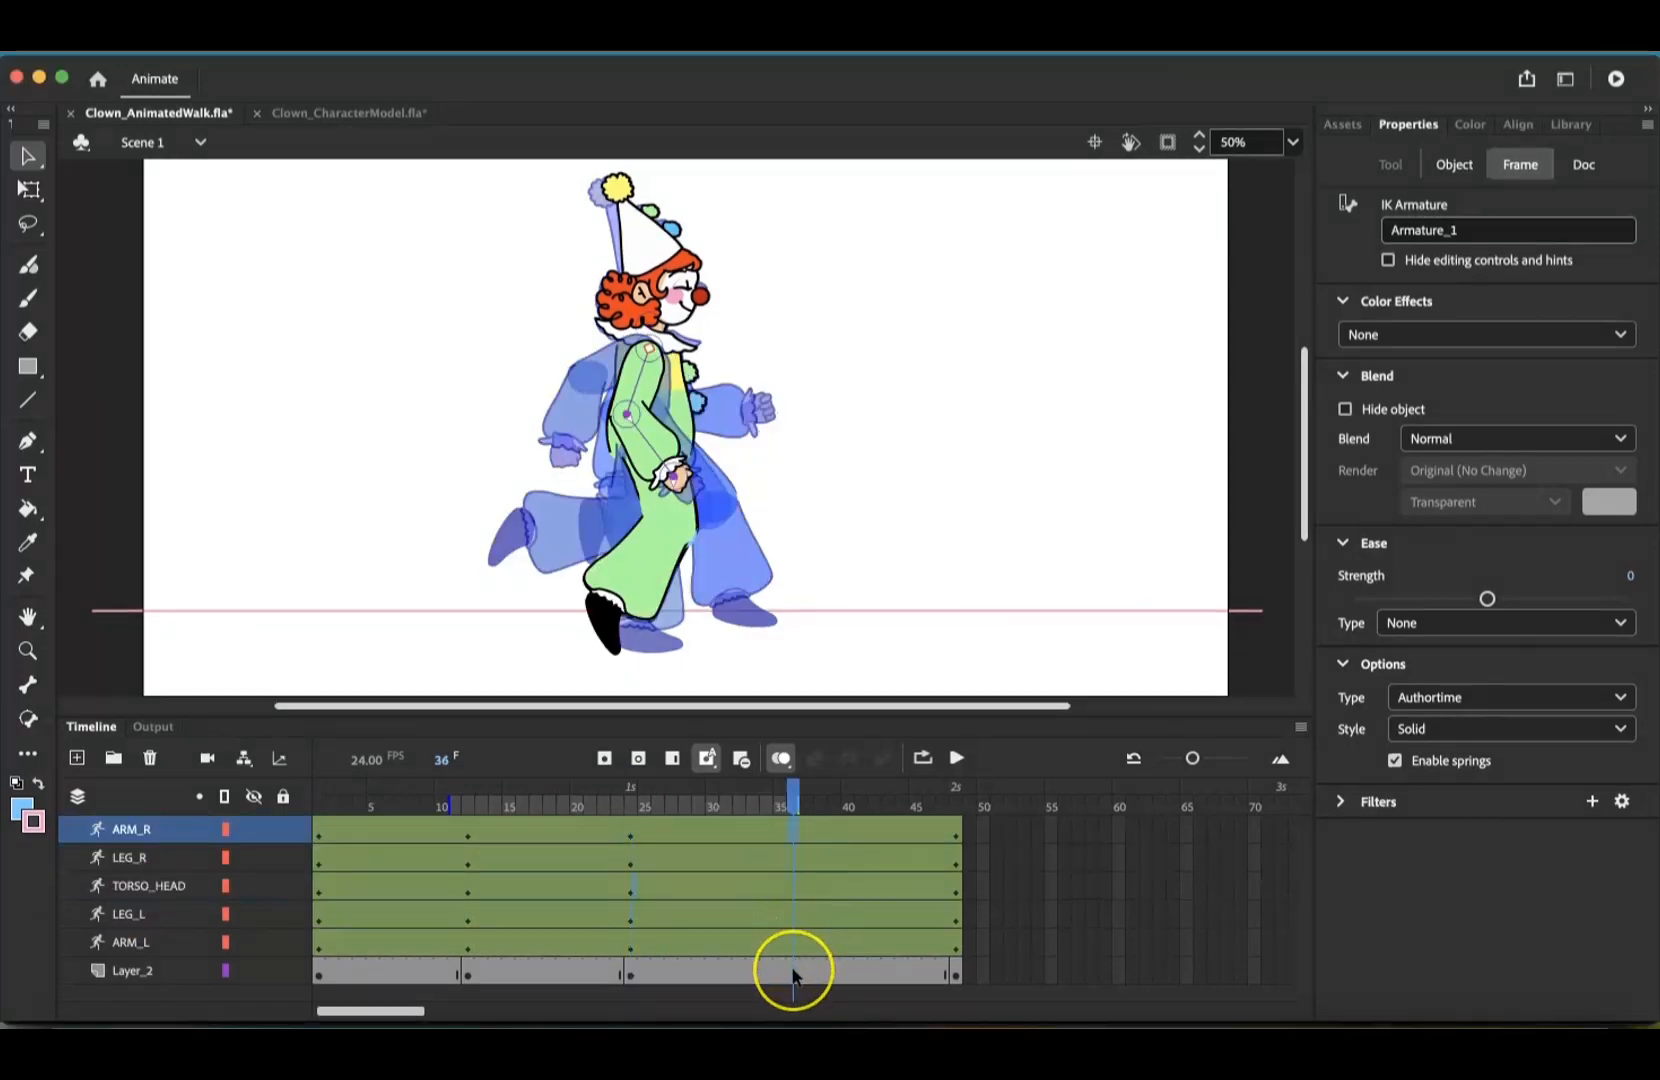
pyautogui.click(793, 948)
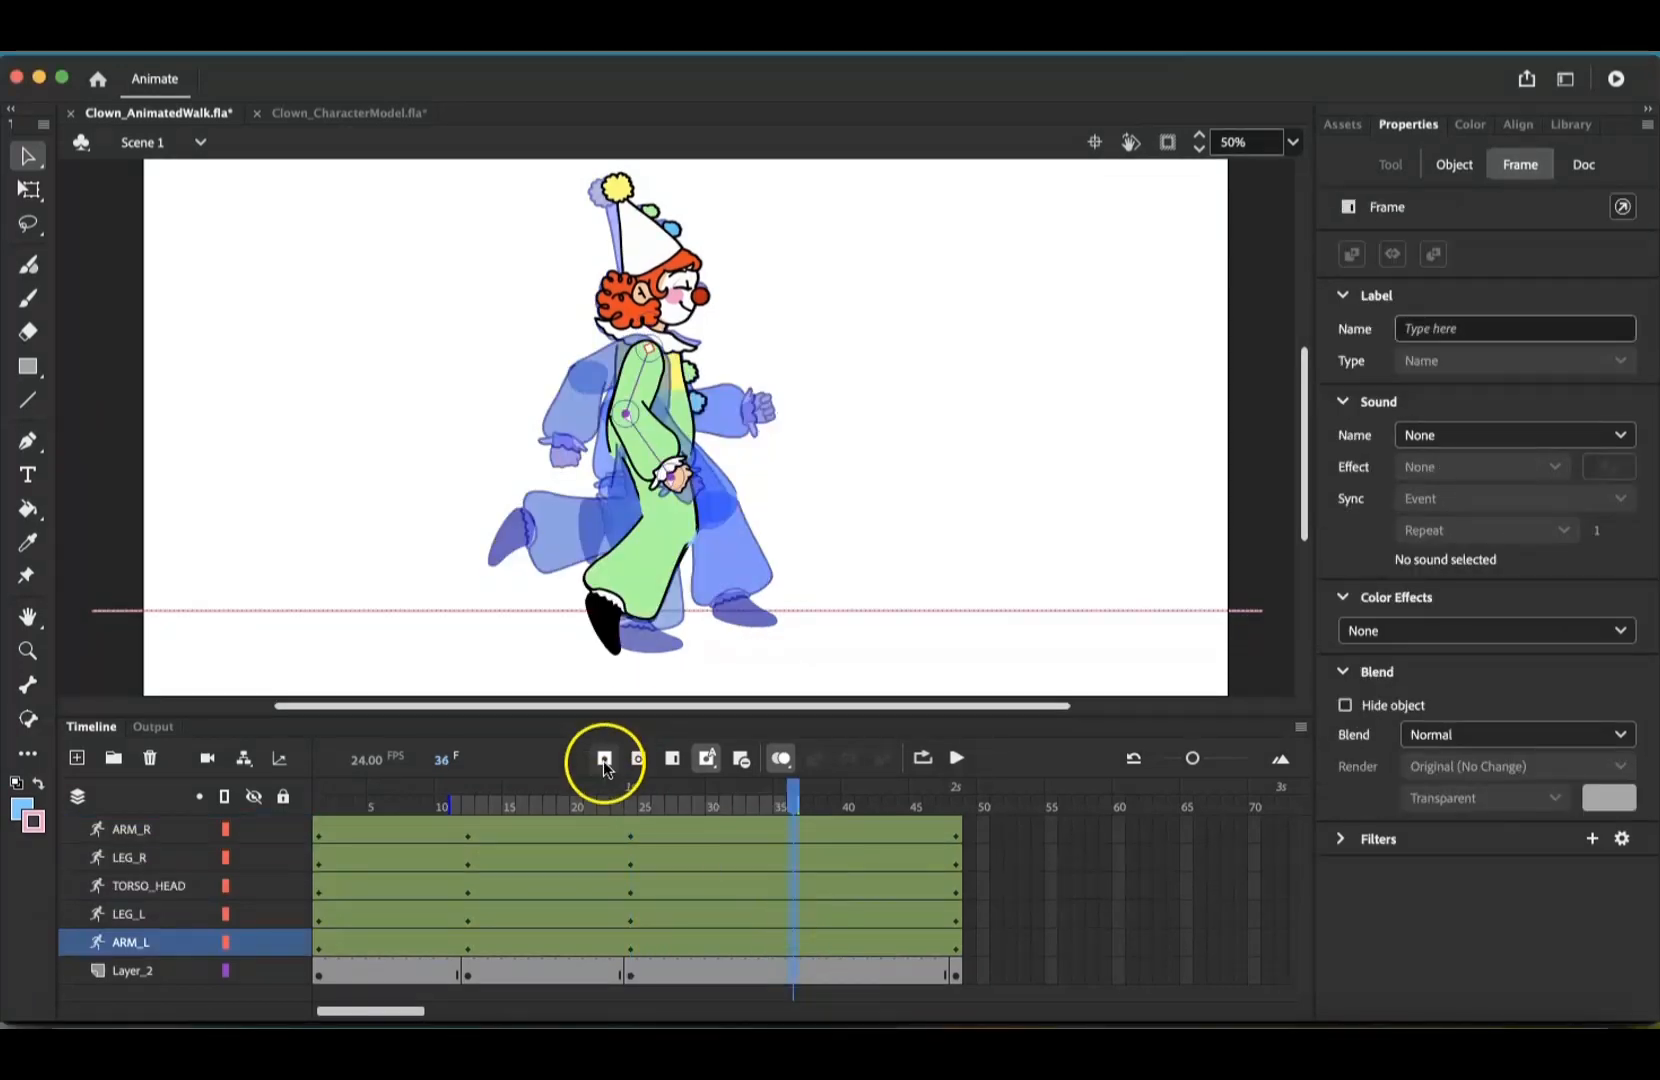
pyautogui.click(603, 760)
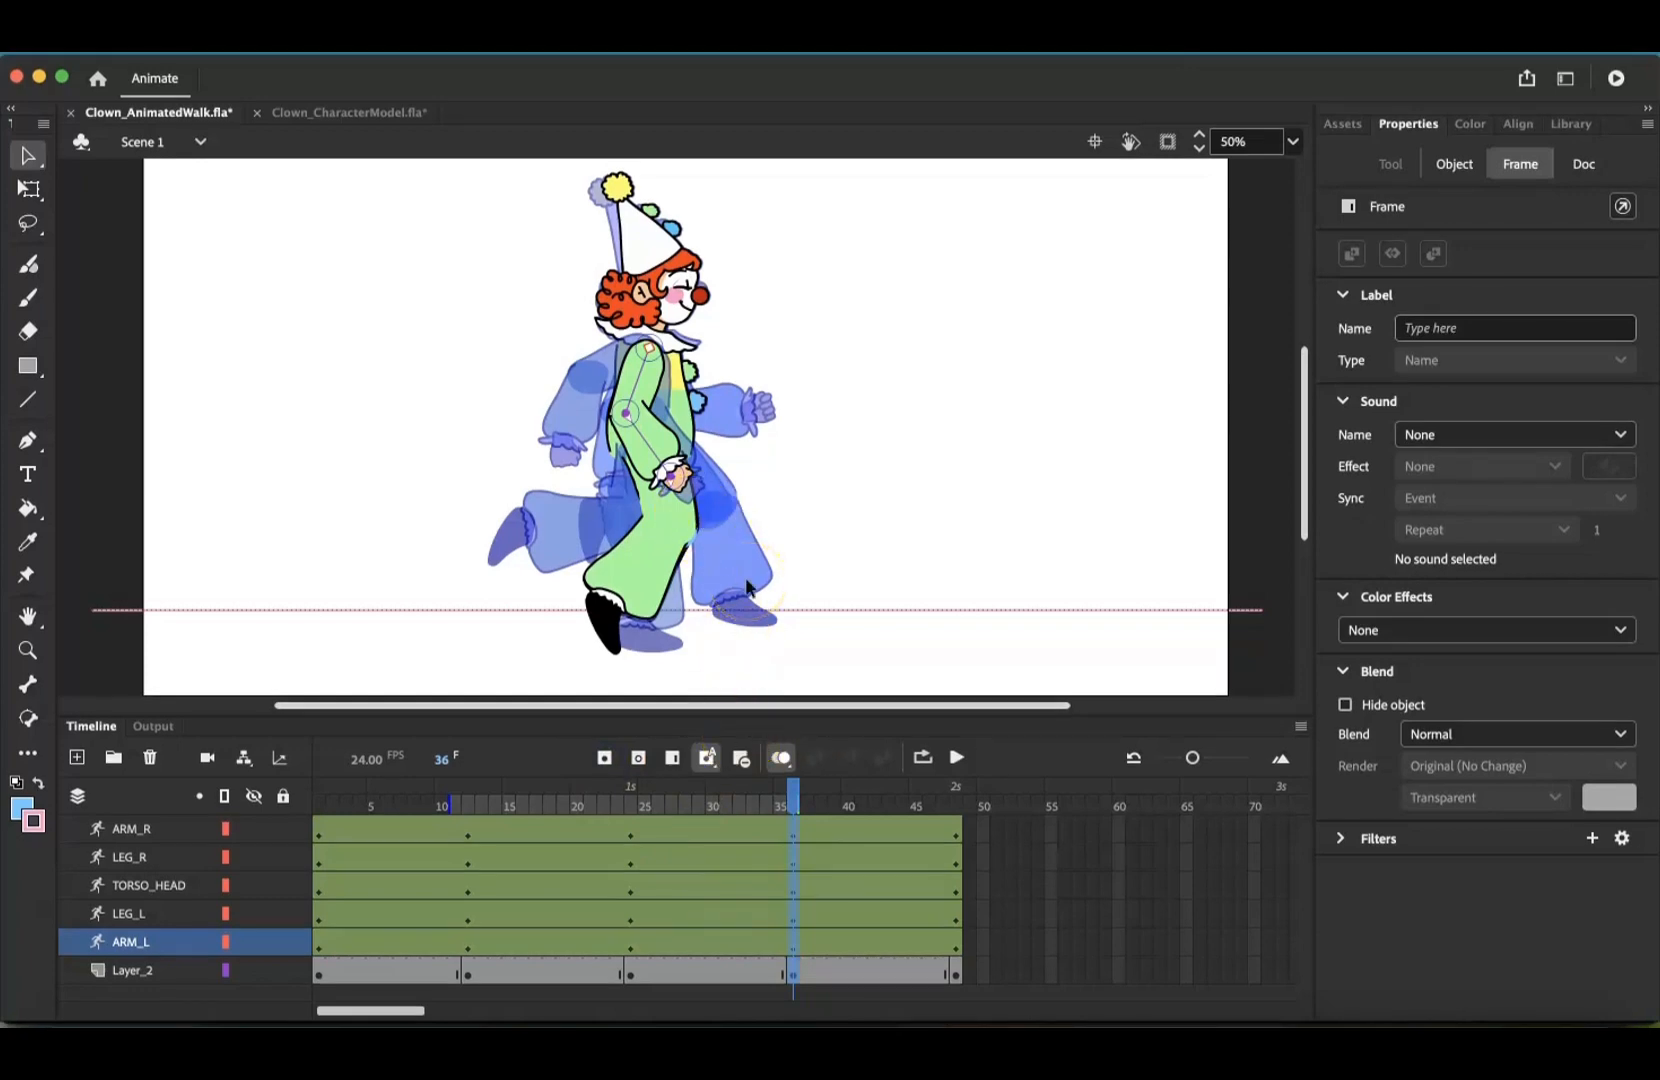
# Swing the right leg forward and plant the left leg straight down at frame 36, using the frame 12 pose as reference
pyautogui.click(467, 884)
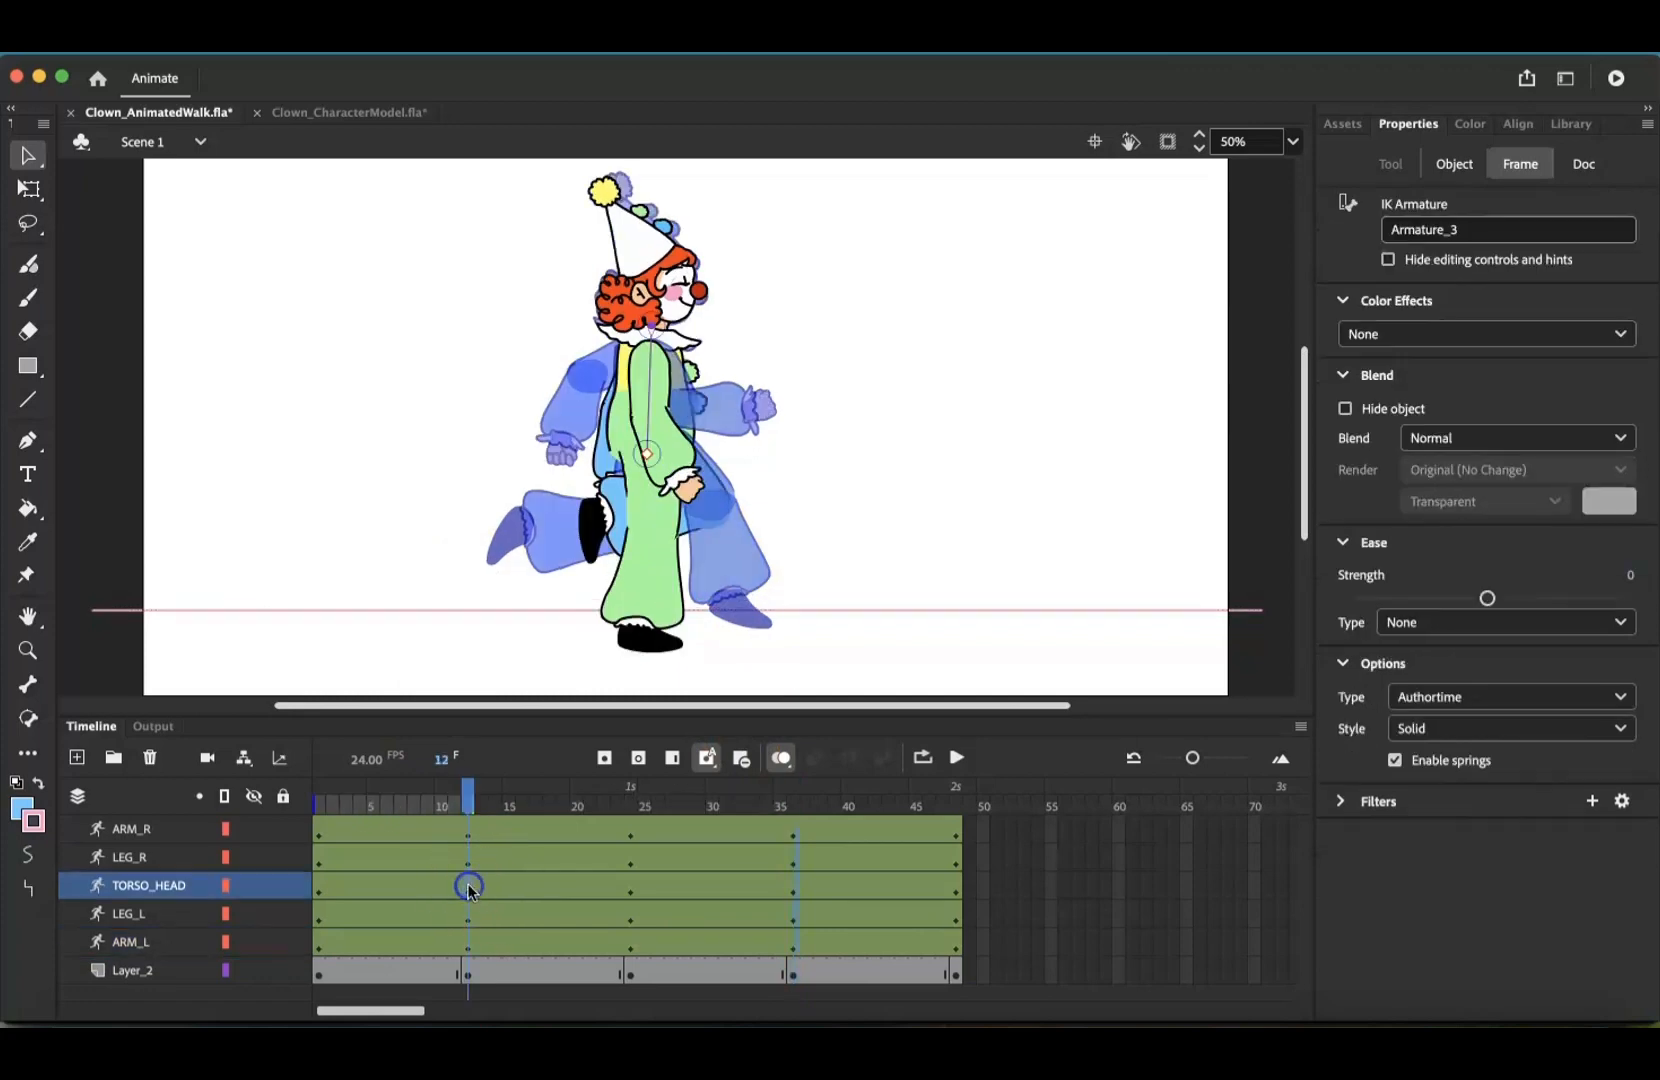
pyautogui.click(792, 797)
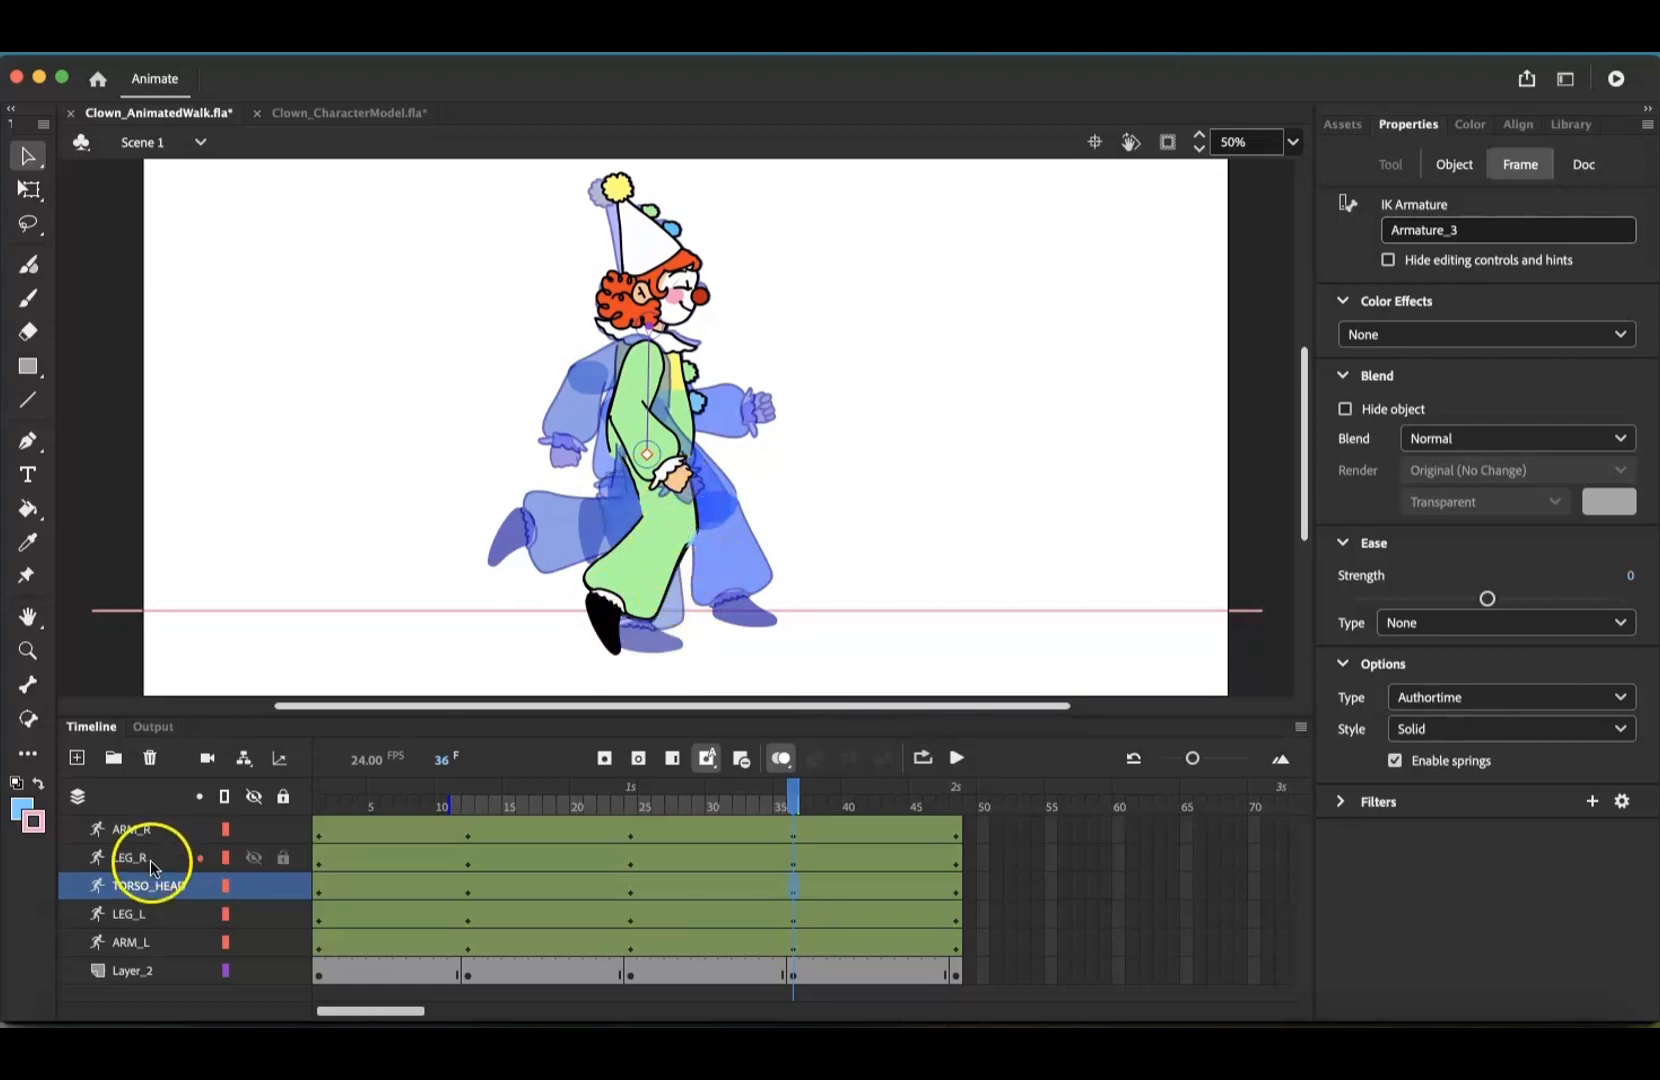
pyautogui.click(150, 829)
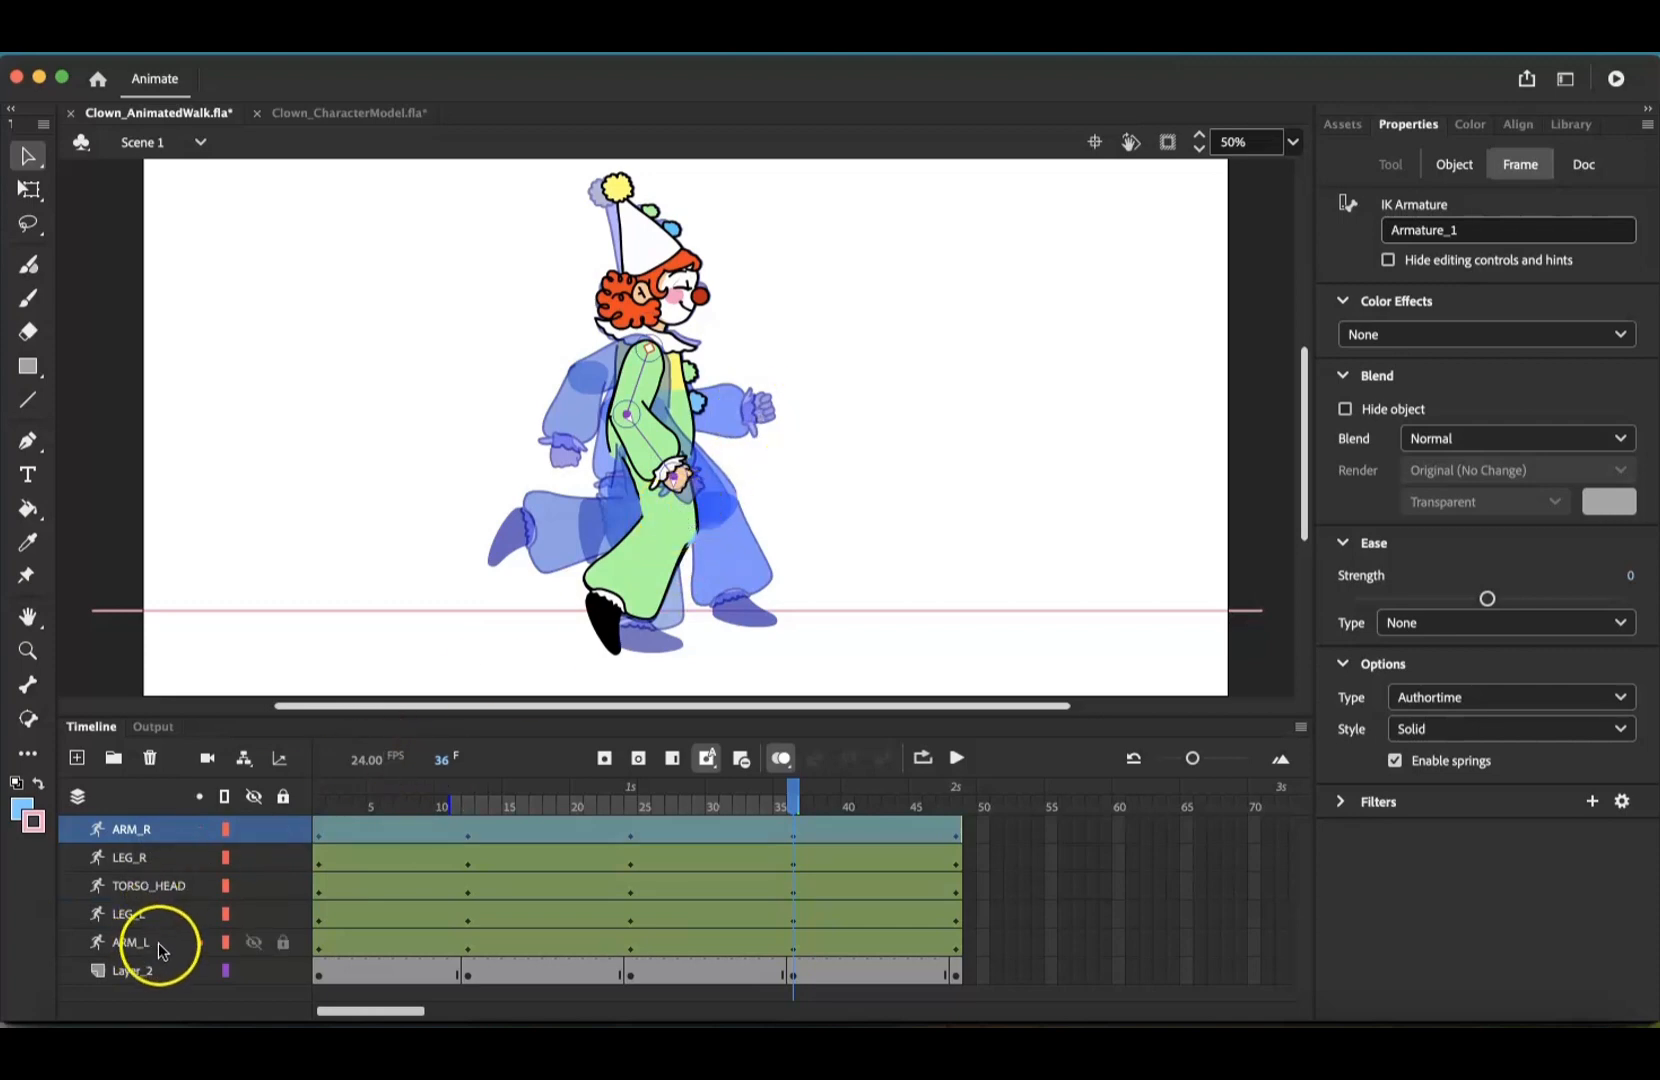
pyautogui.click(161, 860)
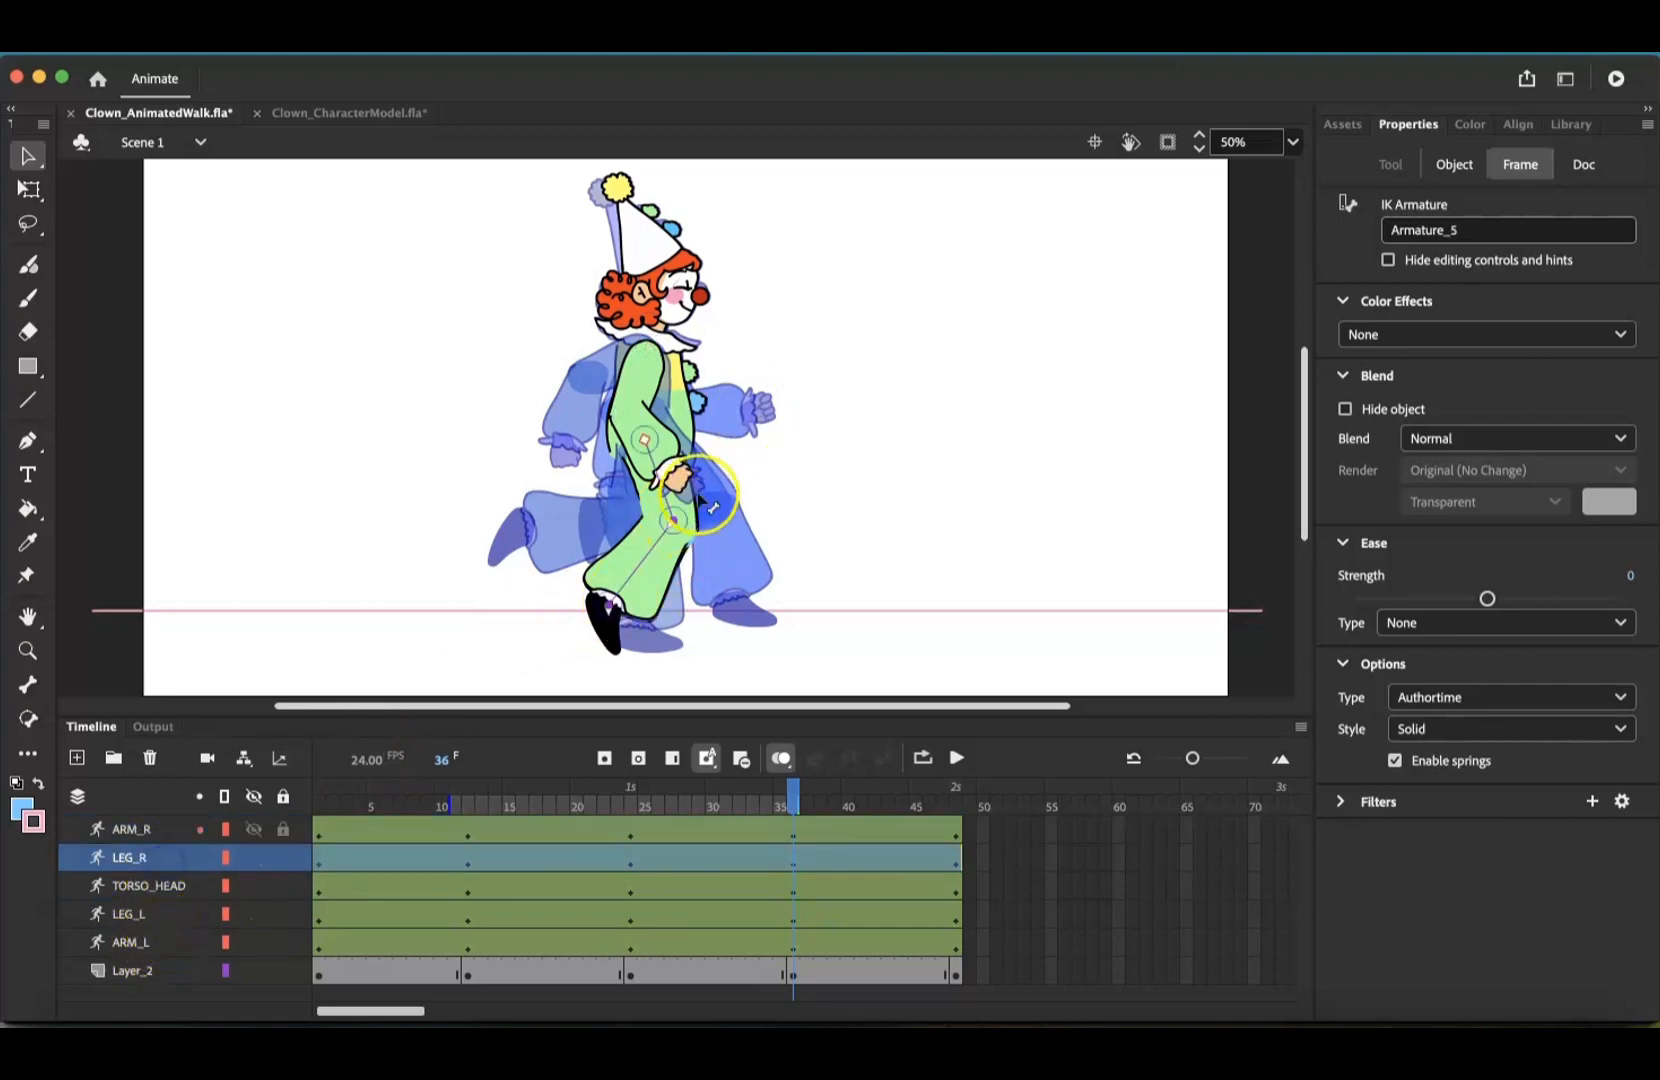
pyautogui.moveTo(673, 520); pyautogui.dragTo(745, 470)
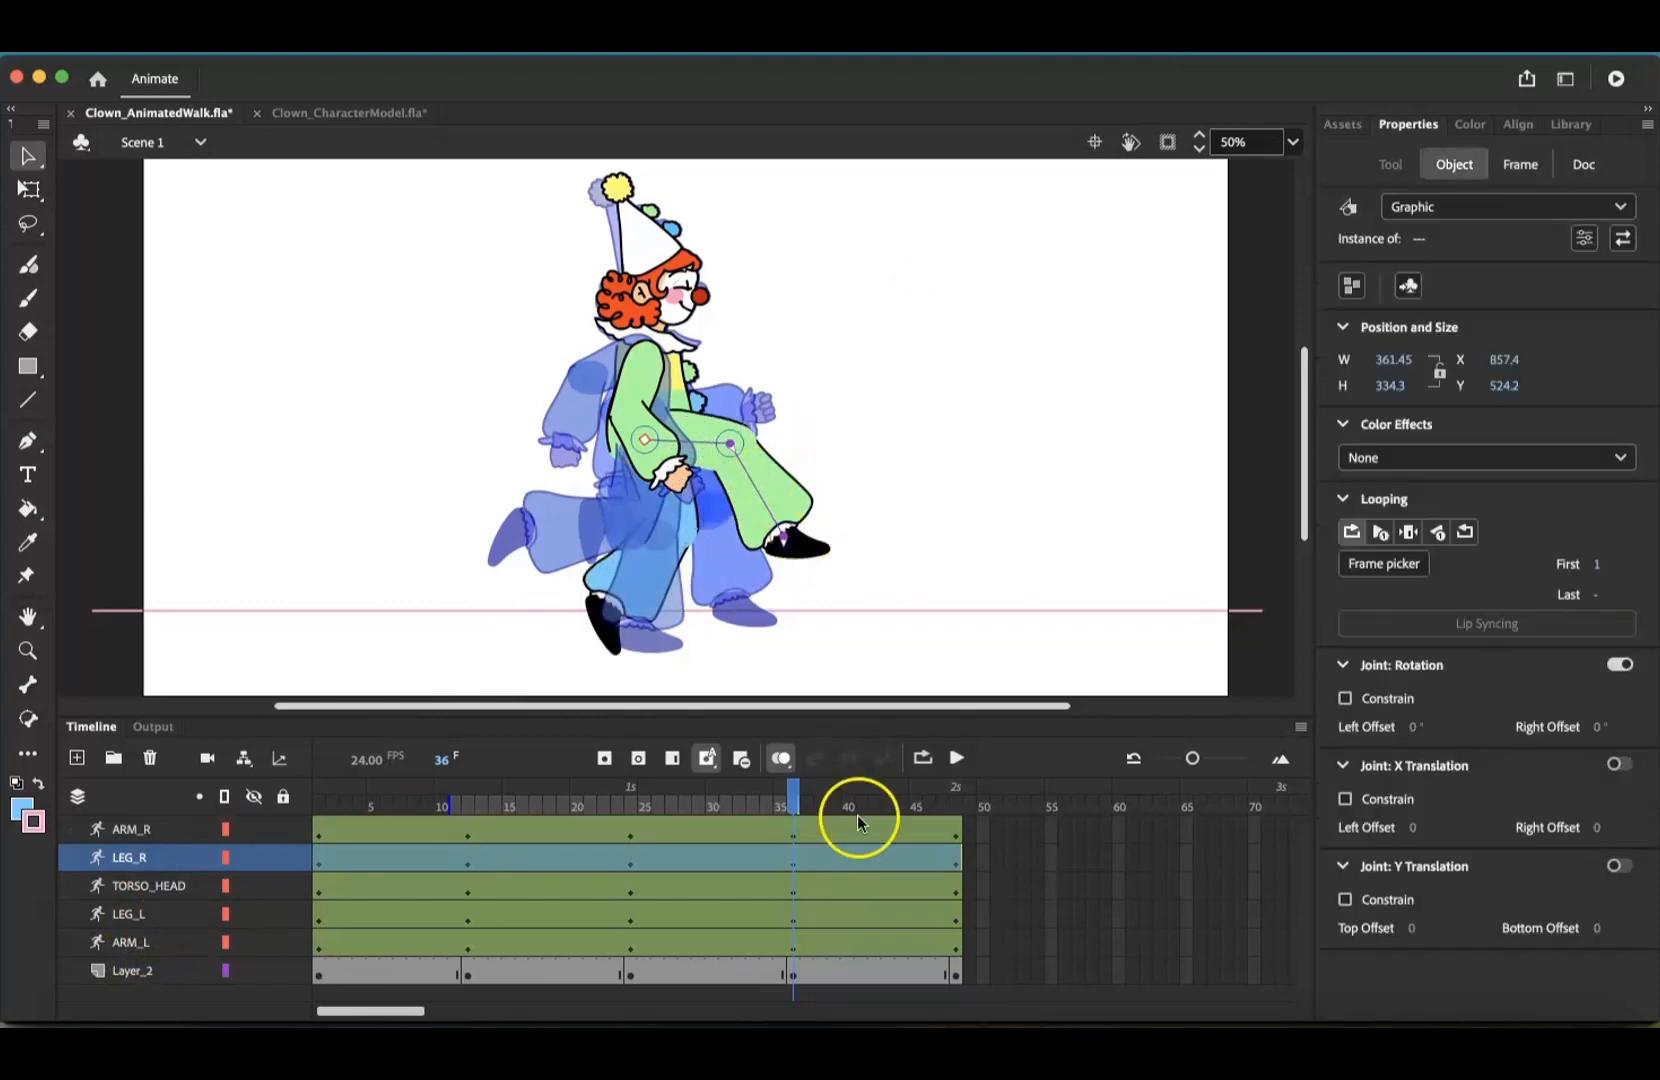
pyautogui.click(457, 800)
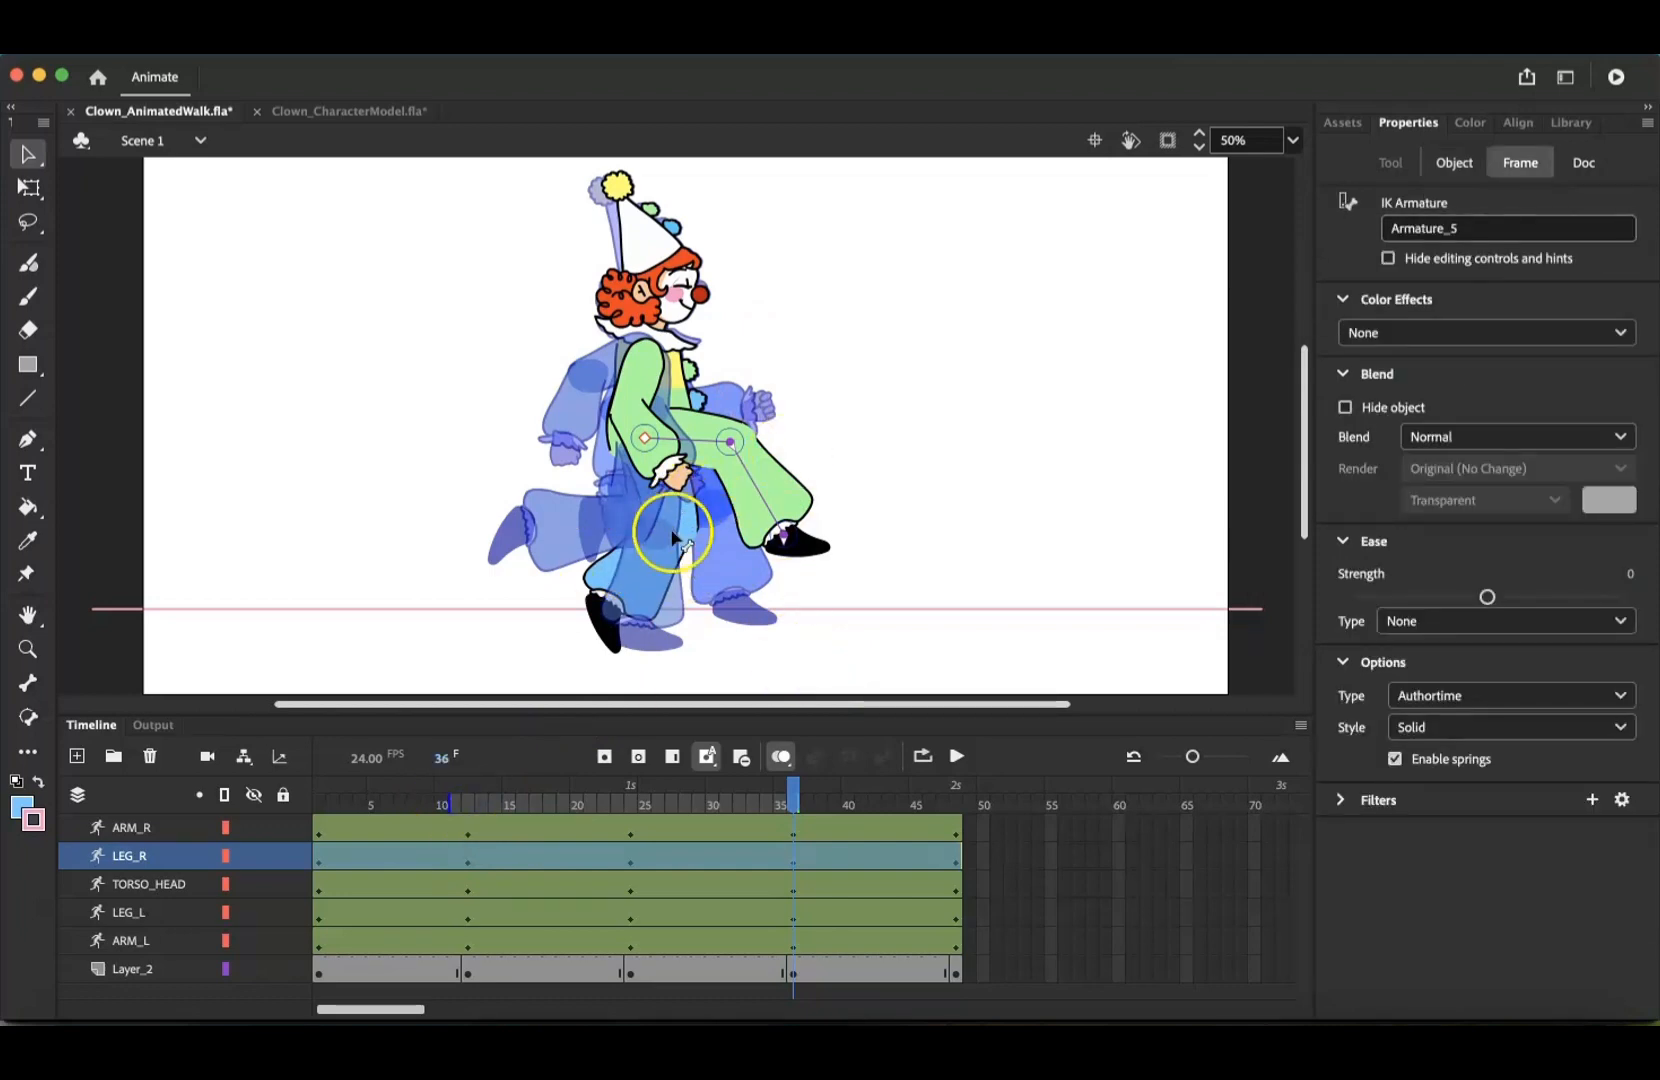
pyautogui.click(166, 912)
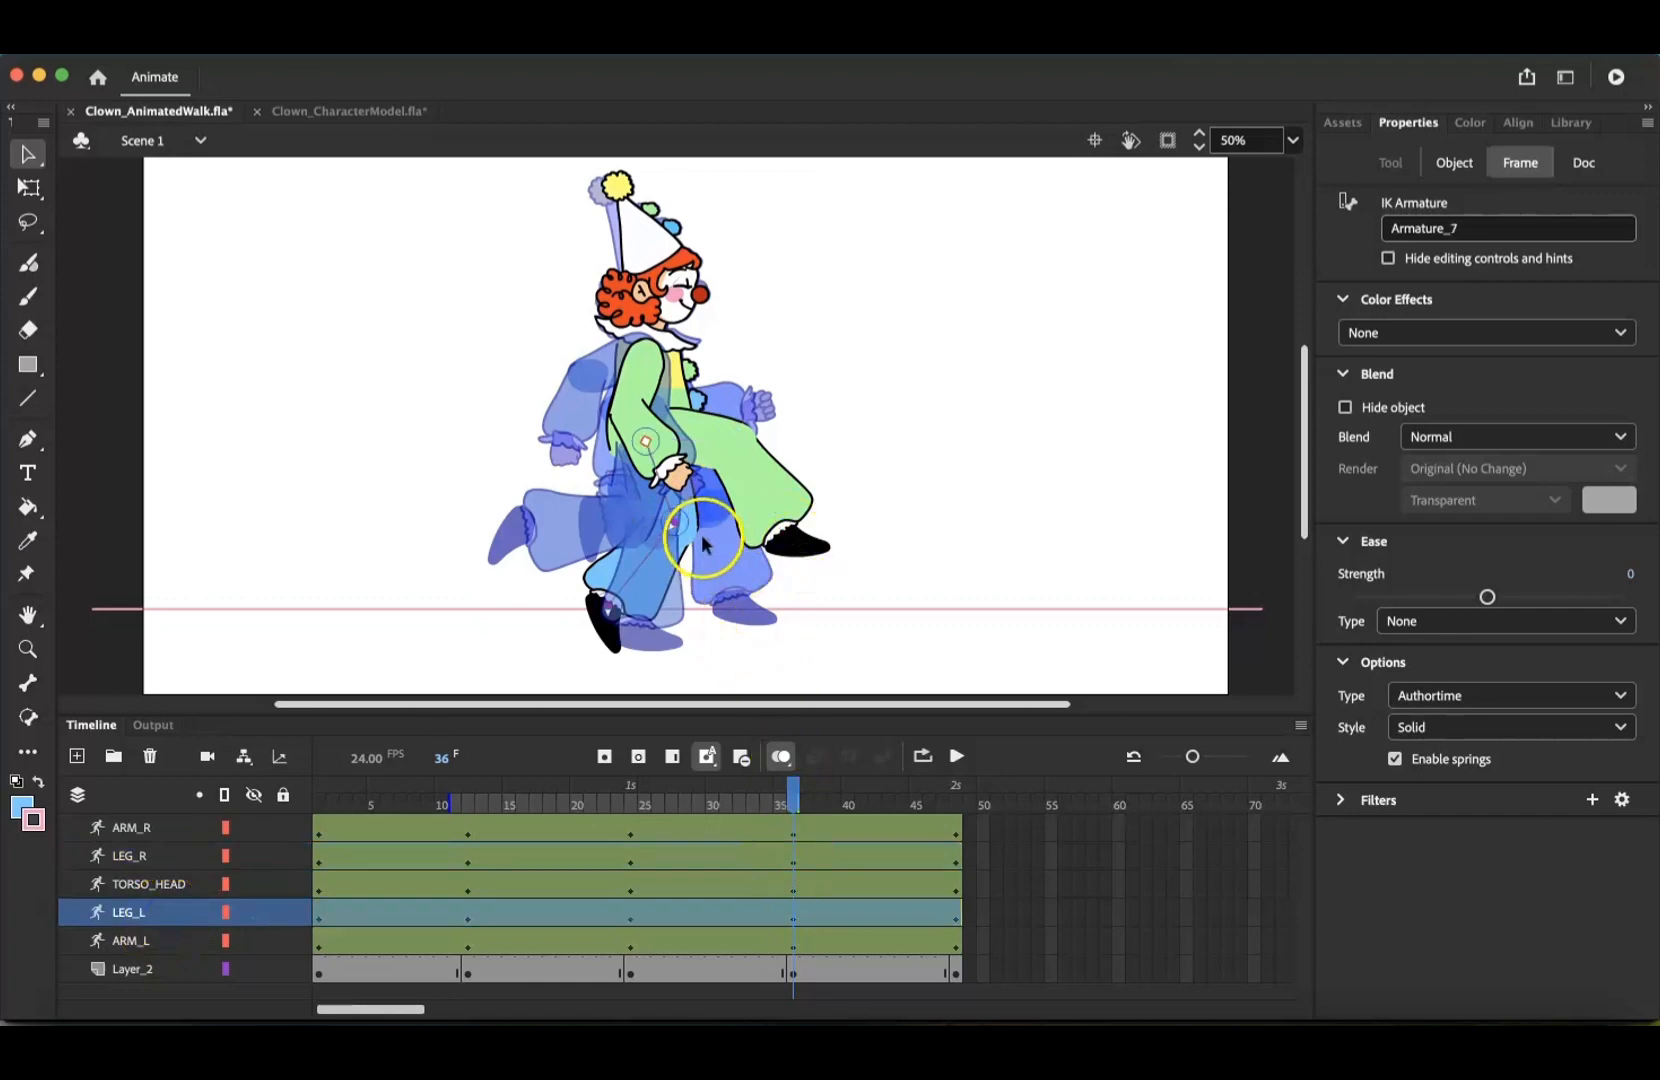
pyautogui.moveTo(702, 544); pyautogui.dragTo(678, 651)
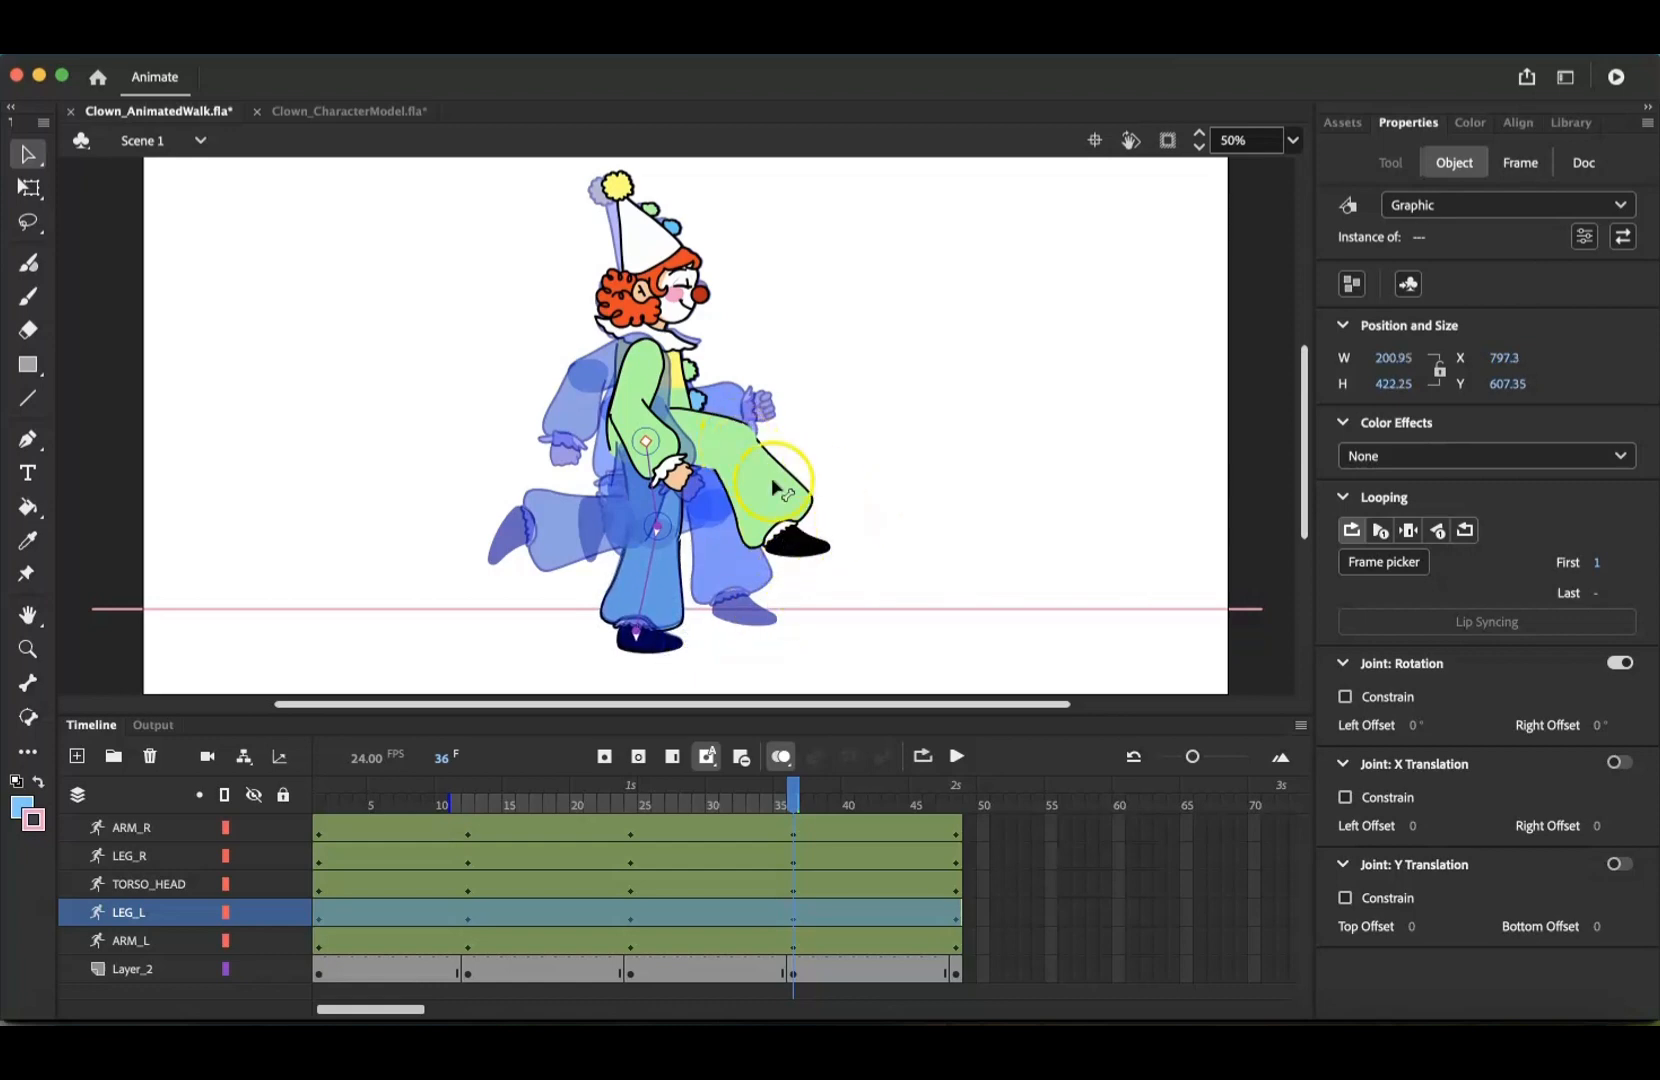
# Bend the right leg on LEG_R at frame 36, with the knee forward and the foot lifted behind, following the onion skin
pyautogui.click(131, 859)
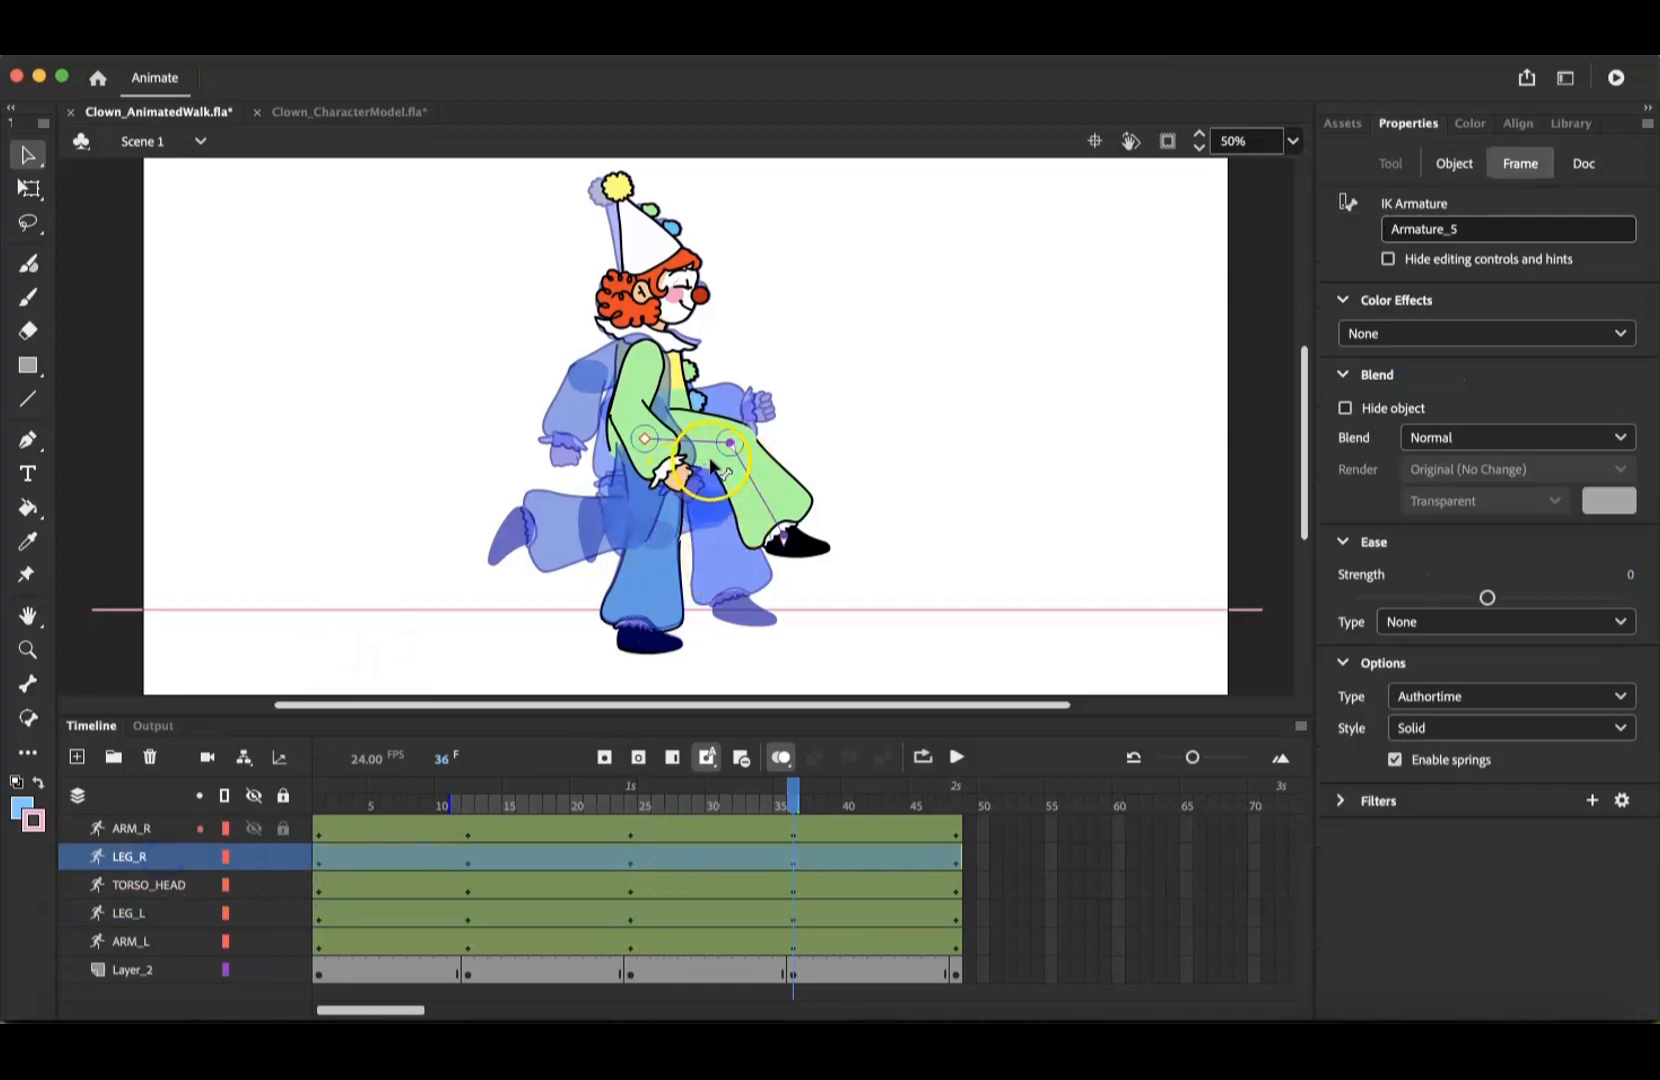
pyautogui.moveTo(711, 462); pyautogui.dragTo(606, 554)
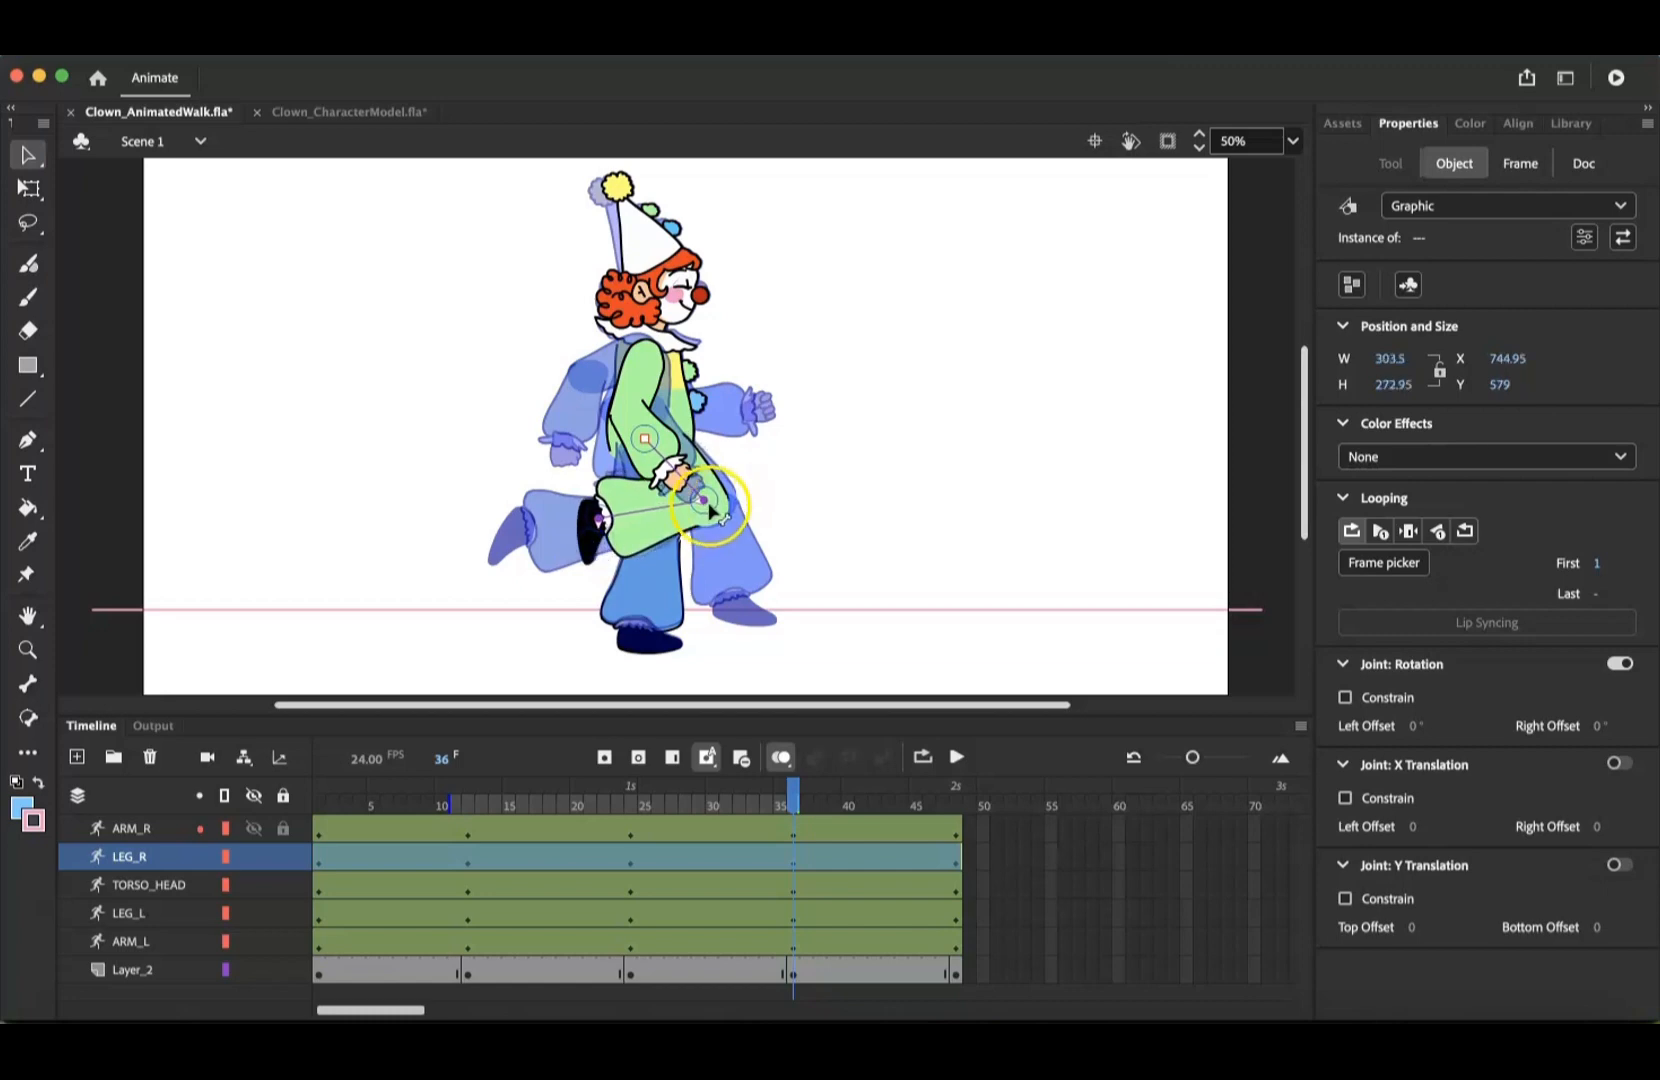
pyautogui.moveTo(591, 520)
pyautogui.mouseDown()
pyautogui.moveTo(604, 557)
pyautogui.moveTo(587, 550)
pyautogui.mouseUp()
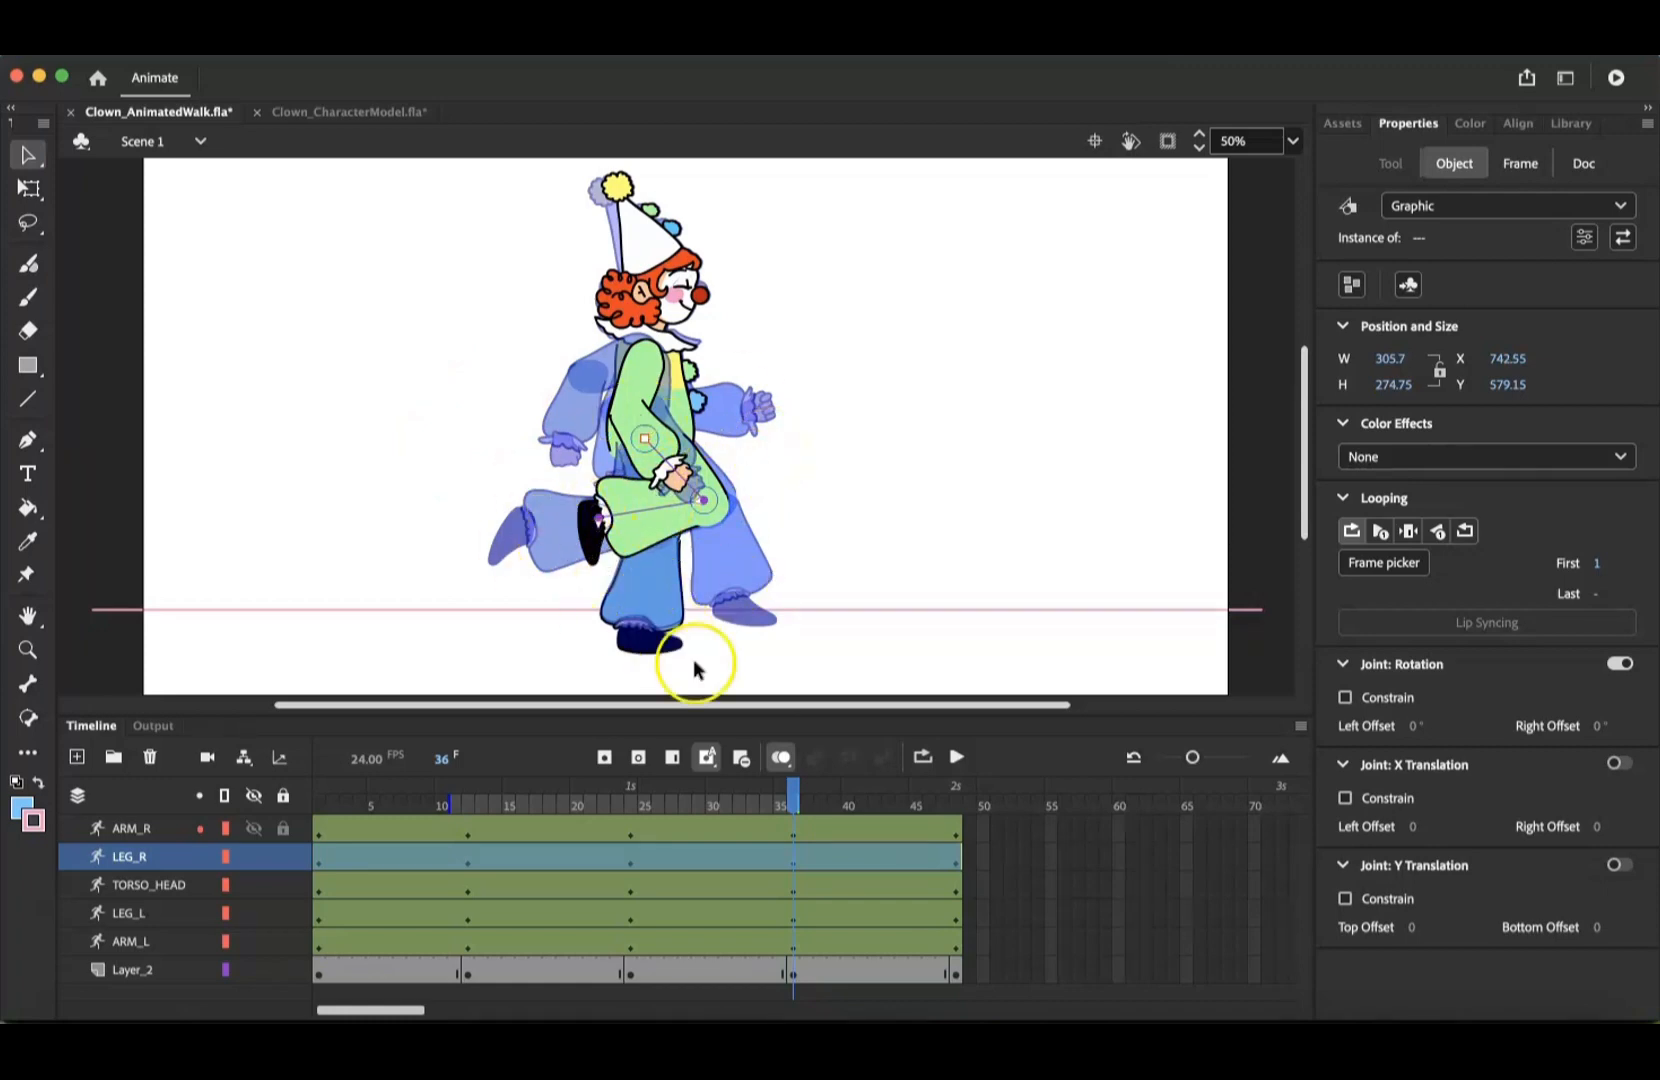
# Lower the right arm on ARM_R at frame 36 so it hangs down and slightly back, with the hand over the hip
pyautogui.click(167, 827)
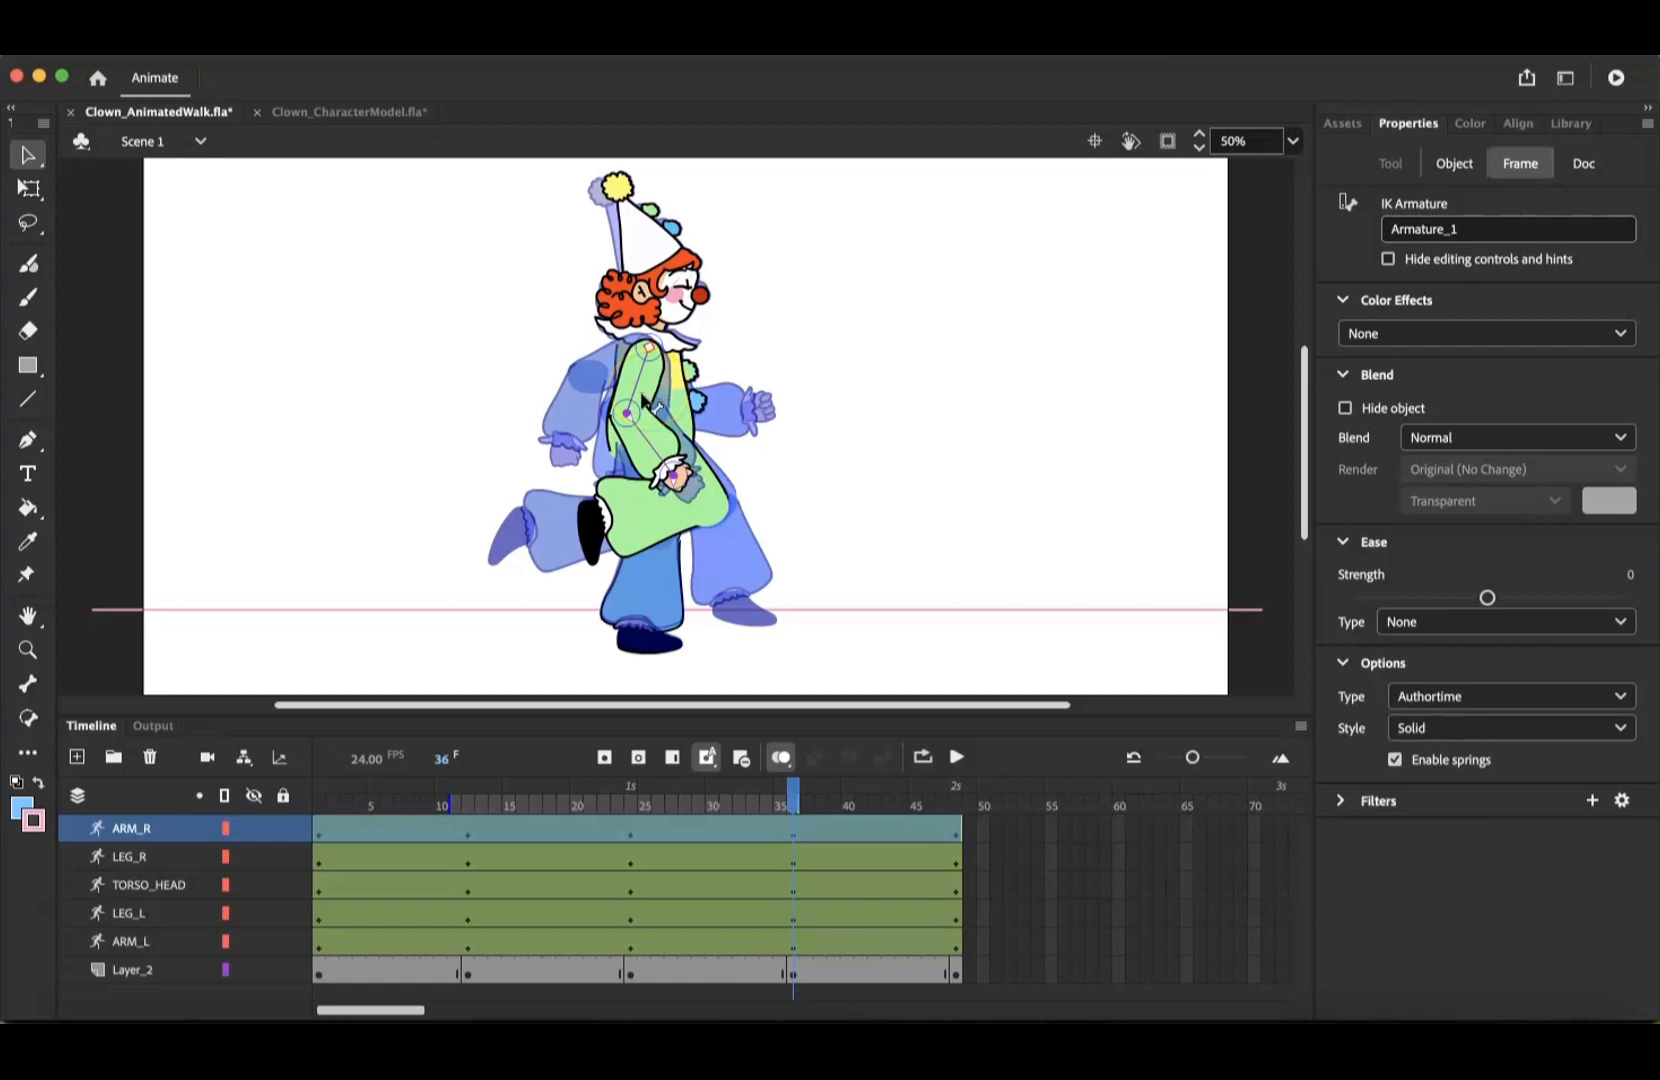
pyautogui.moveTo(647, 400); pyautogui.dragTo(639, 409)
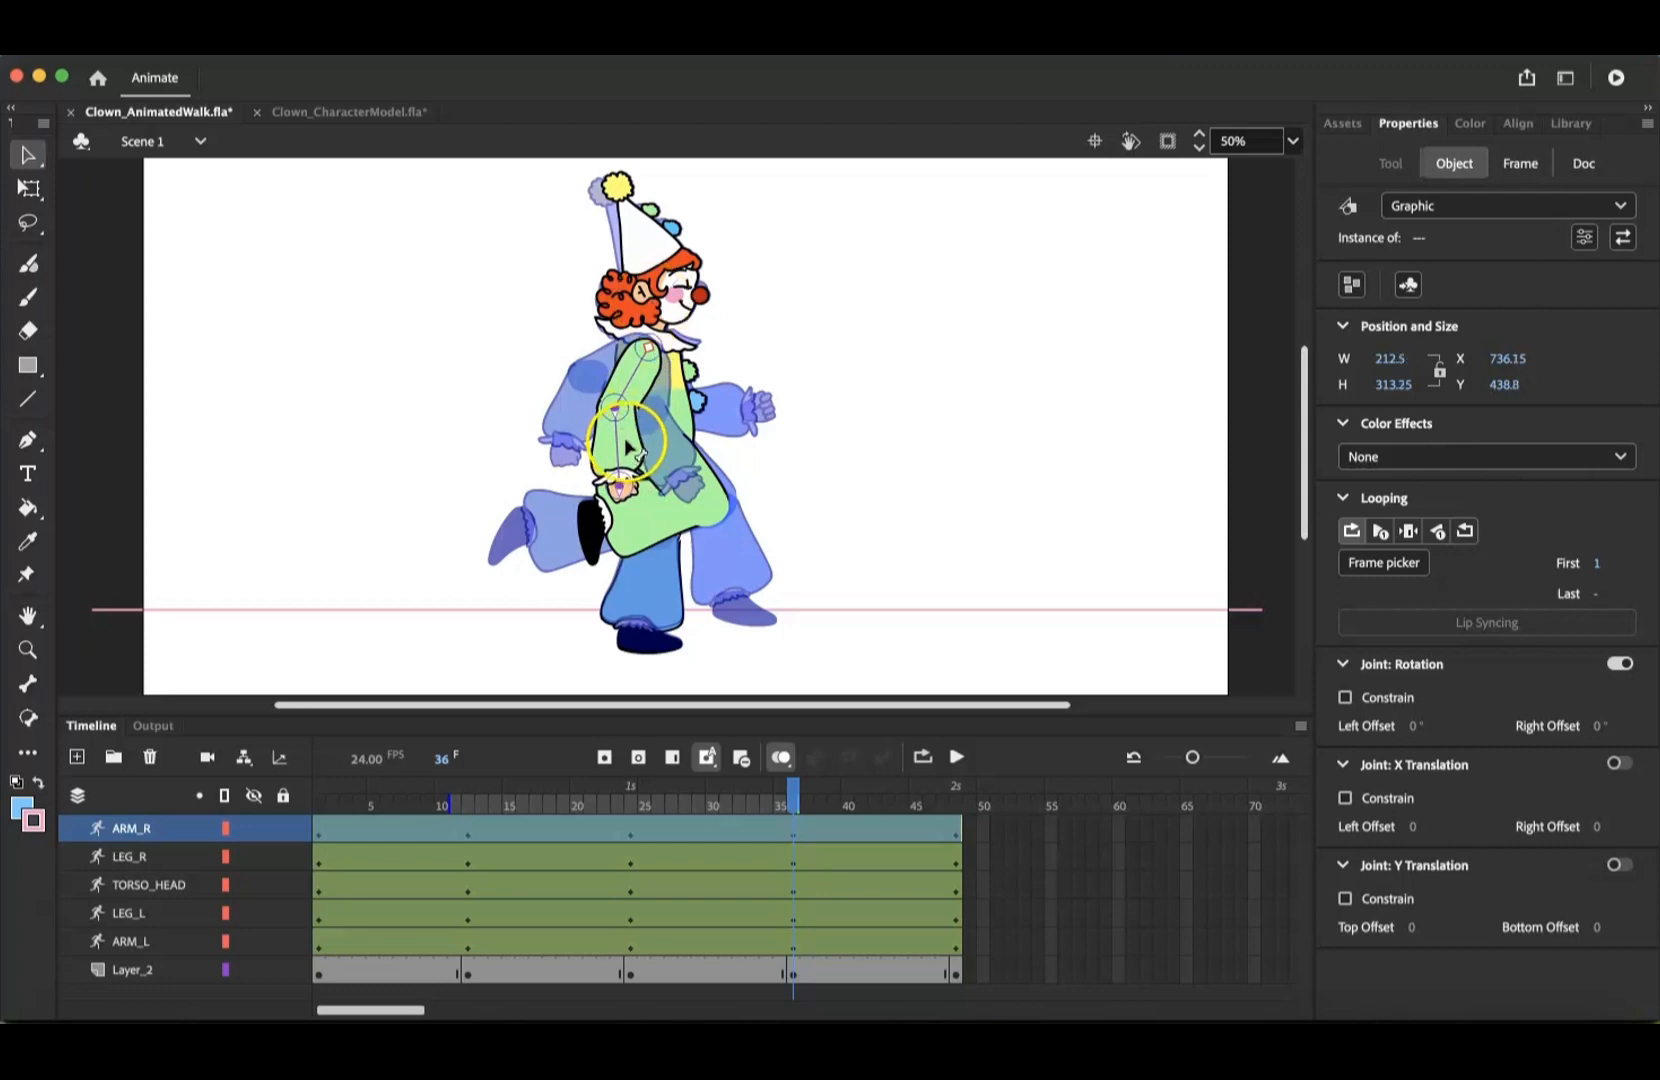
pyautogui.moveTo(632, 444); pyautogui.dragTo(619, 457)
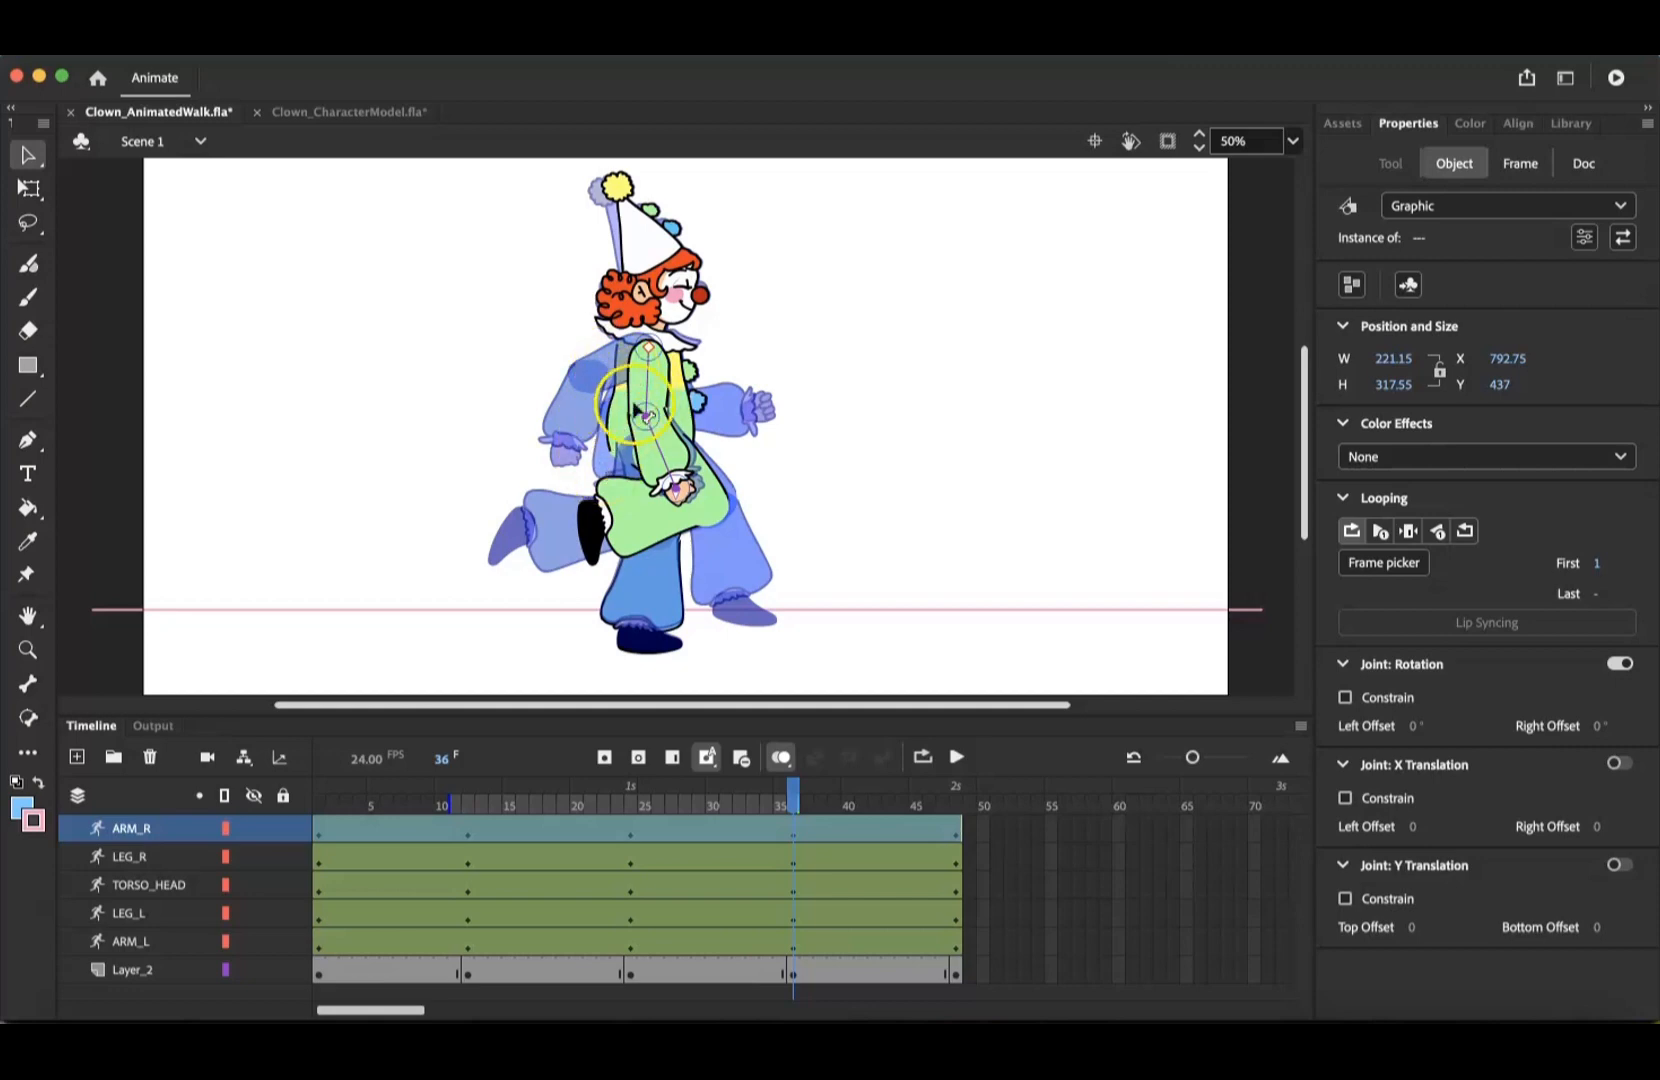
pyautogui.moveTo(649, 395); pyautogui.dragTo(638, 399)
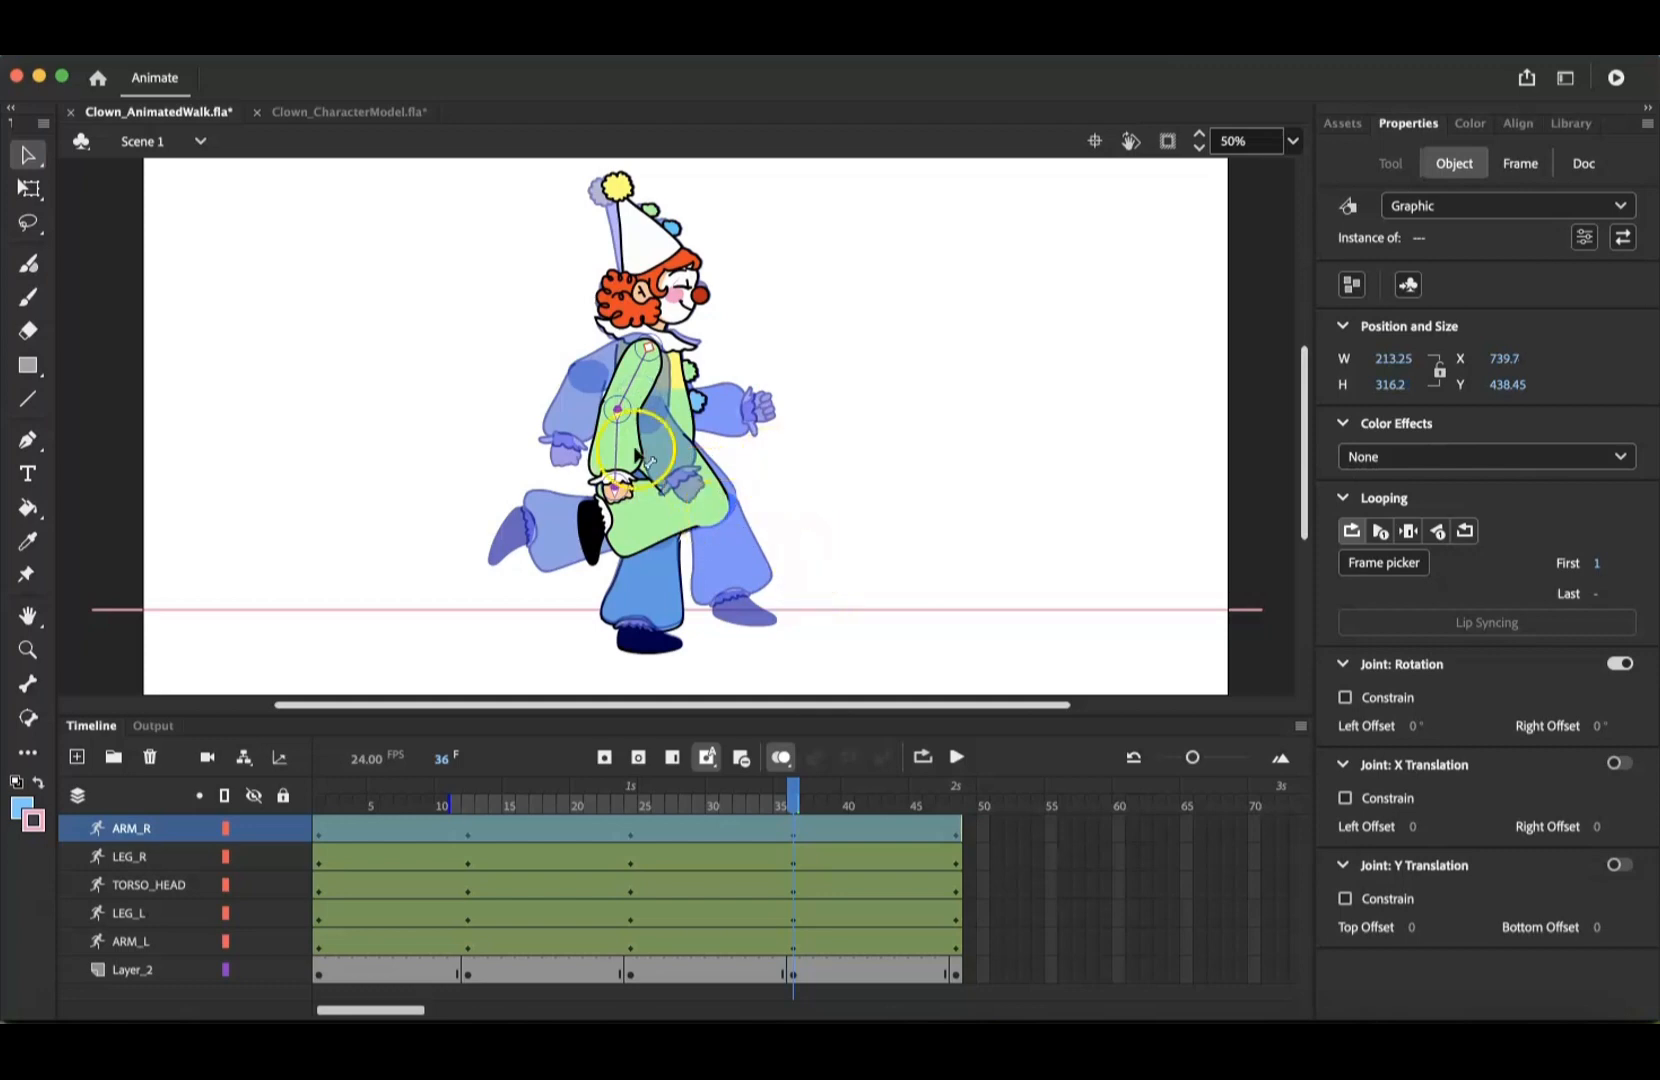
# Pose the left arm on ARM_L over the onion-skinned arm hanging in front of the torso at frame 36, temporarily hiding TORSO_HEAD and ARM_R
pyautogui.click(158, 927)
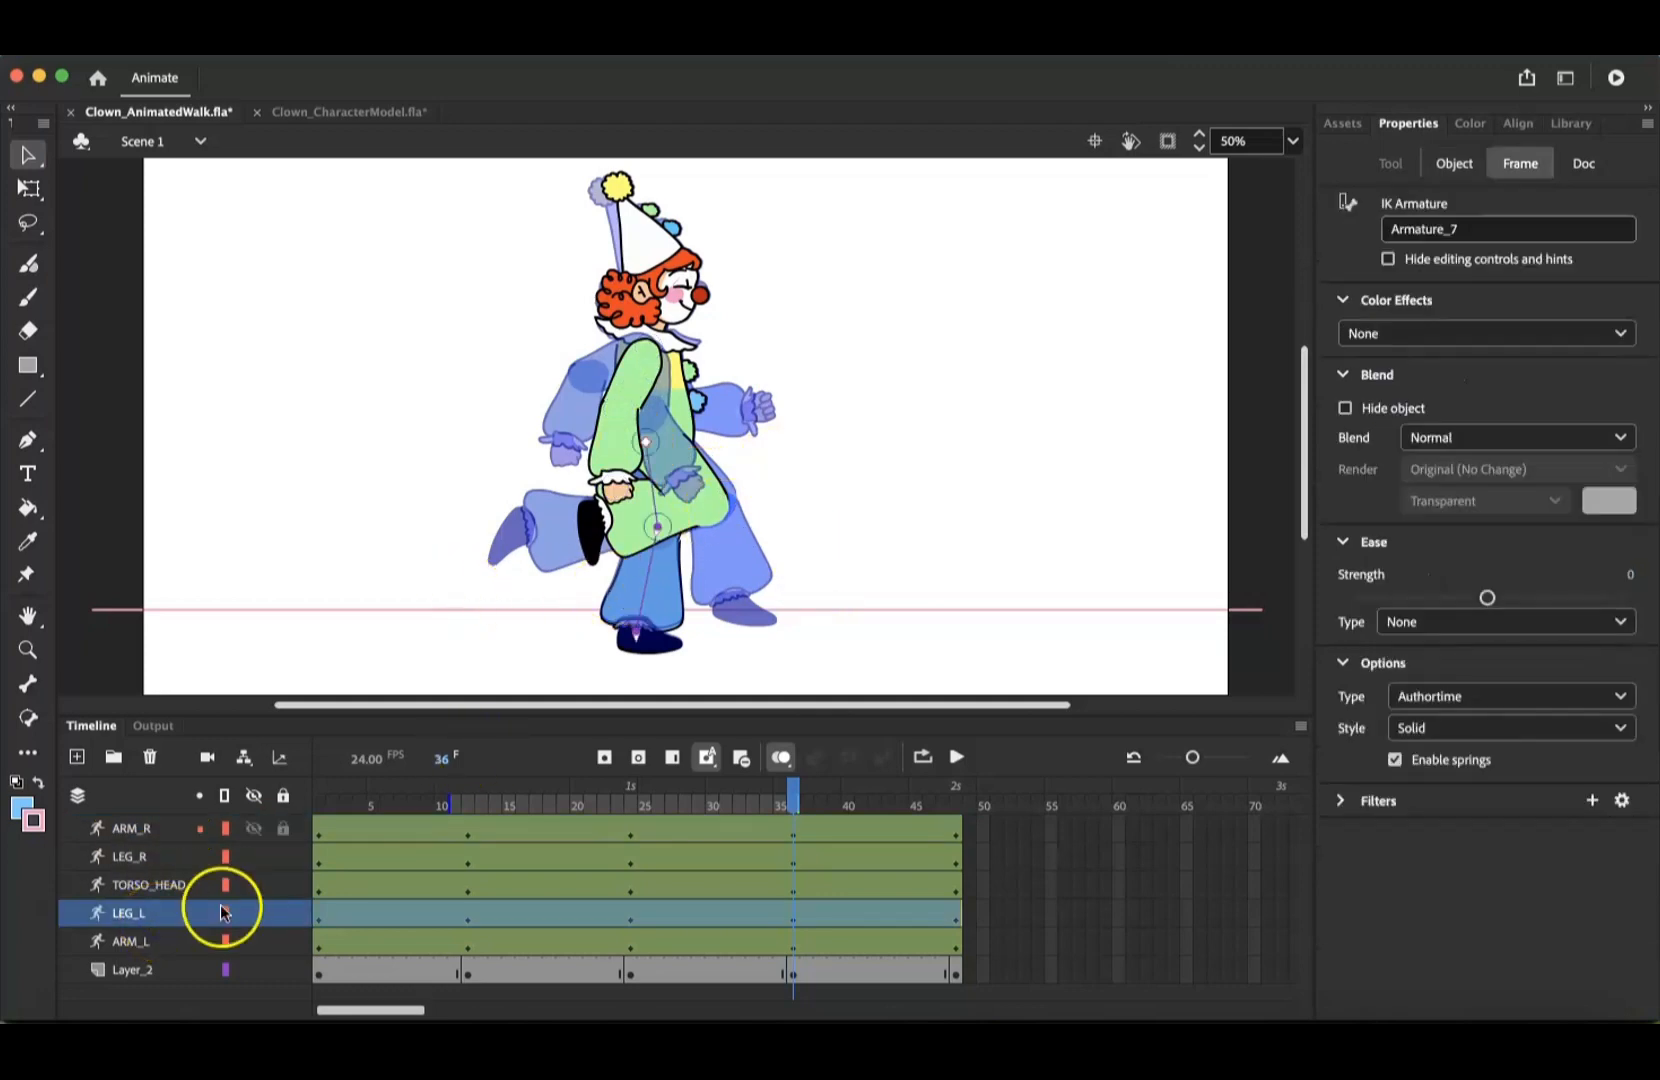
pyautogui.click(152, 946)
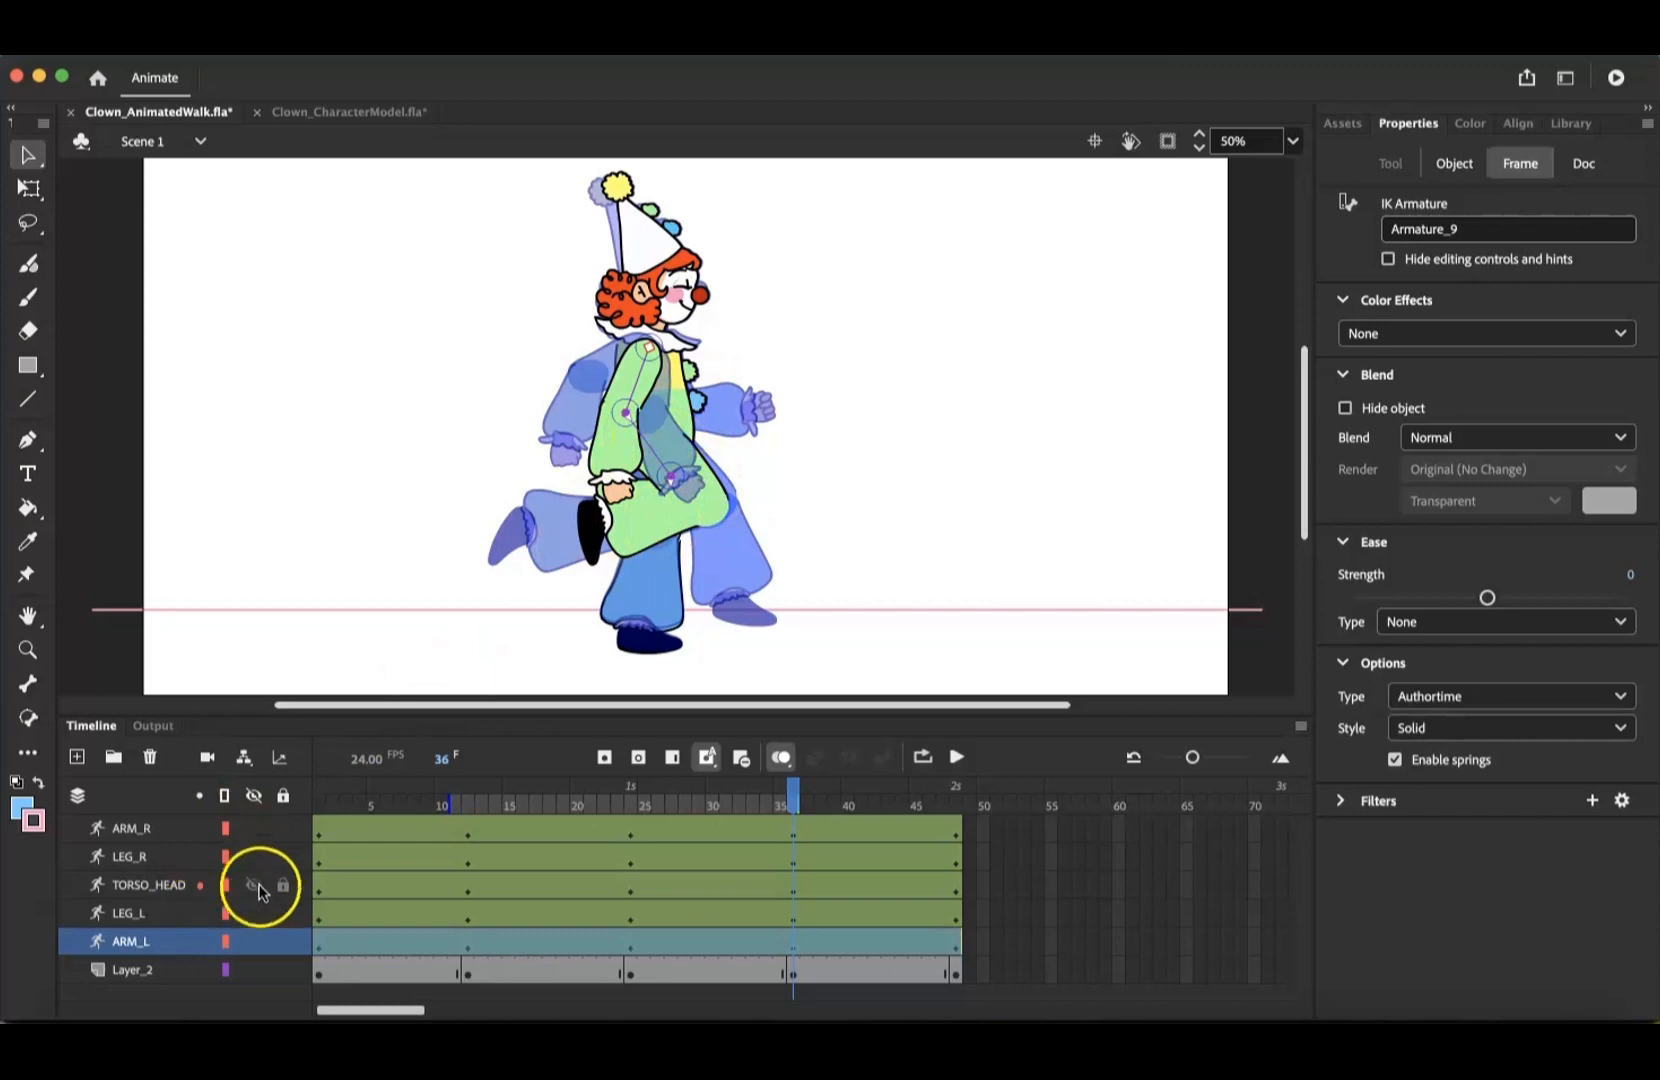
pyautogui.click(254, 886)
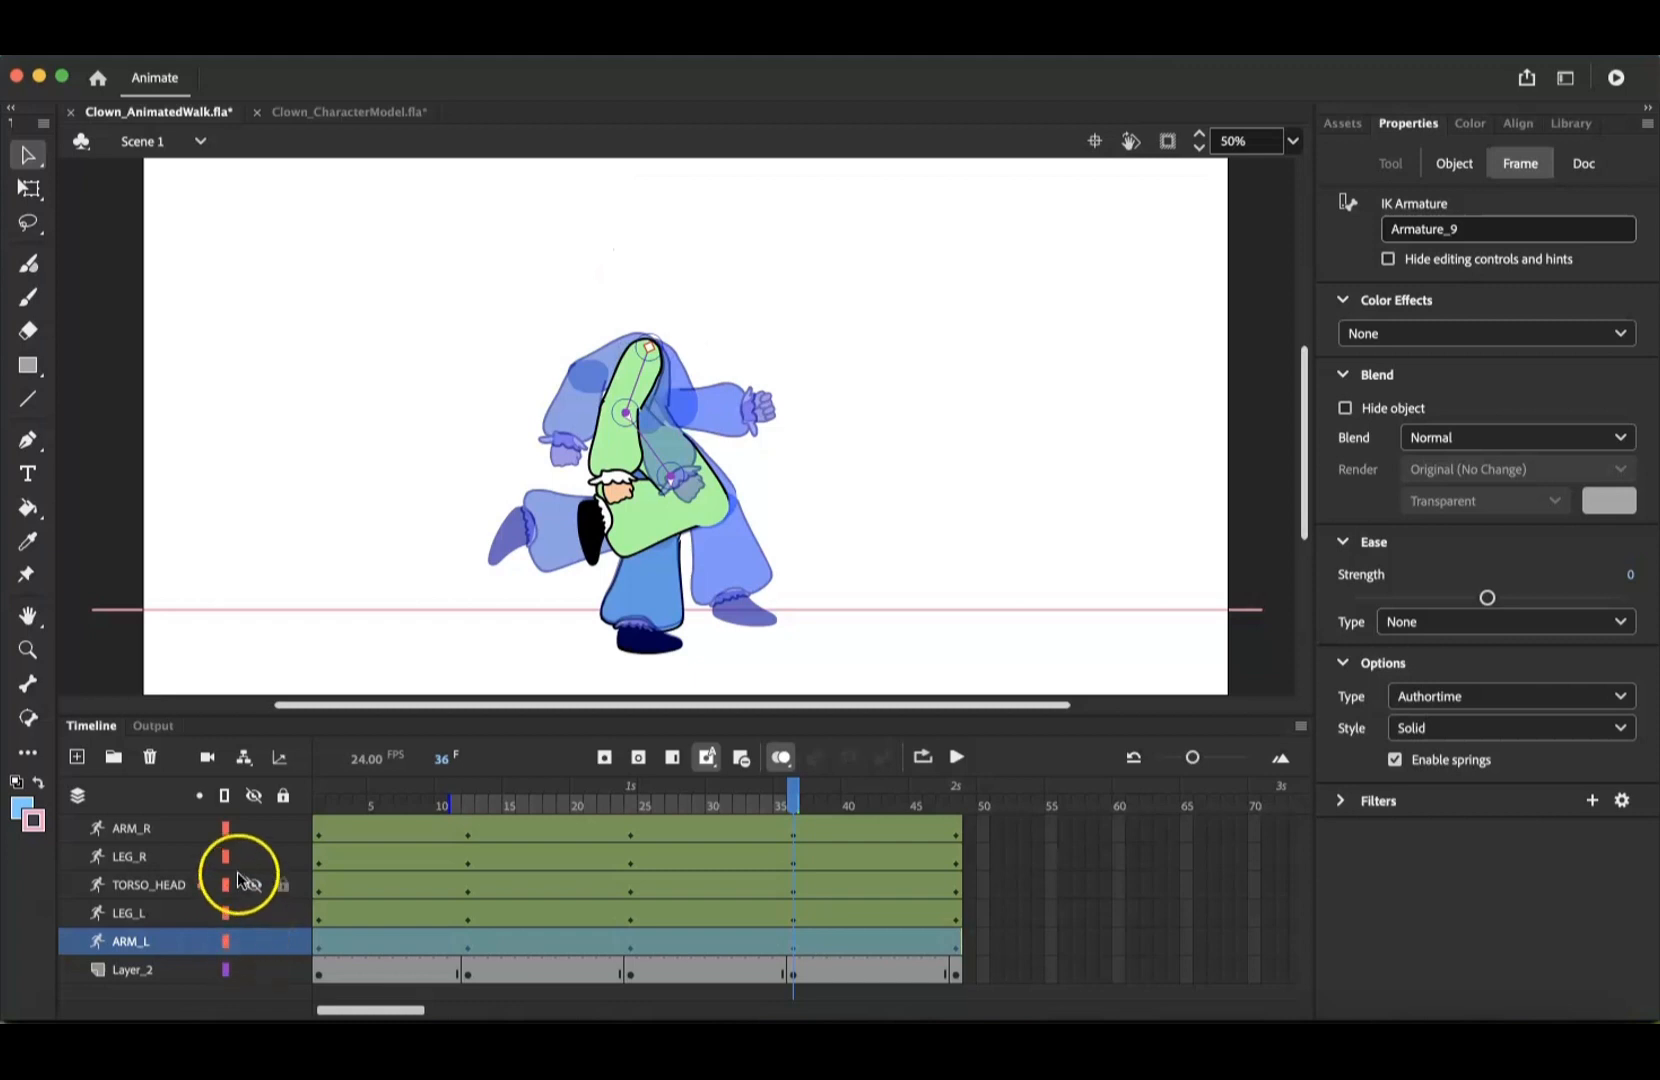
pyautogui.click(254, 830)
pyautogui.moveTo(640, 482); pyautogui.dragTo(708, 376)
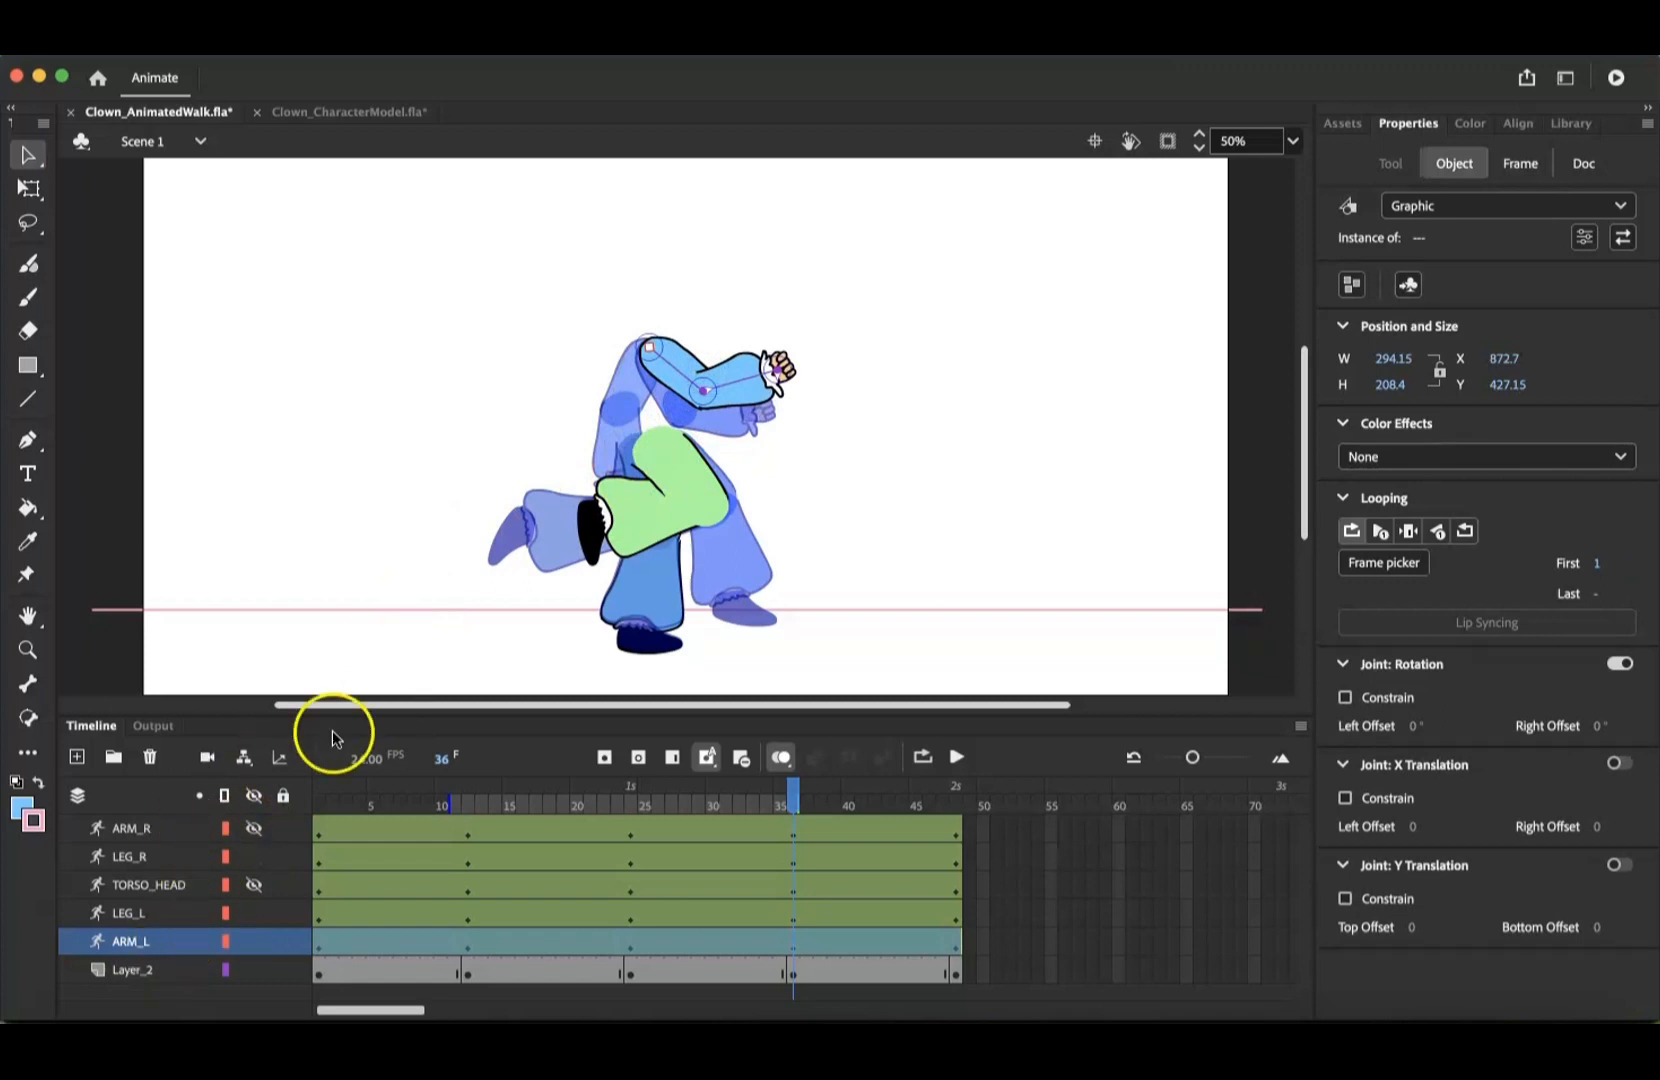
pyautogui.click(254, 885)
pyautogui.click(254, 885)
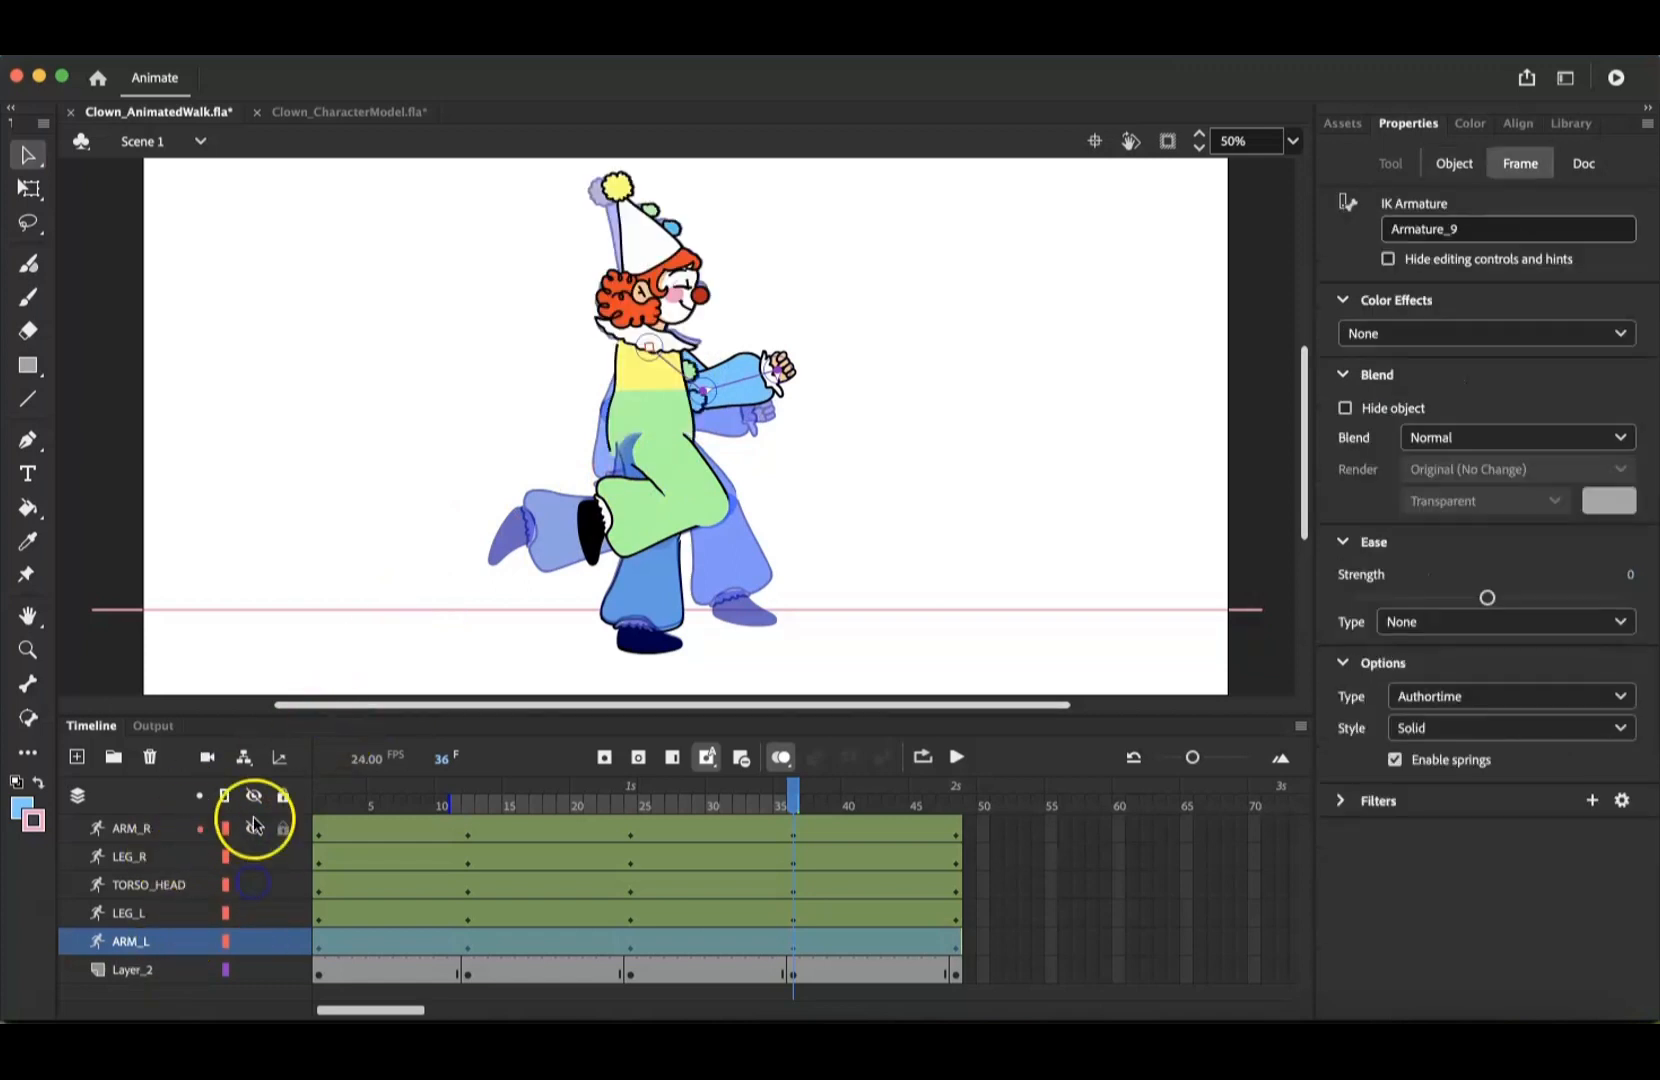
pyautogui.click(254, 828)
pyautogui.moveTo(716, 352); pyautogui.dragTo(720, 440)
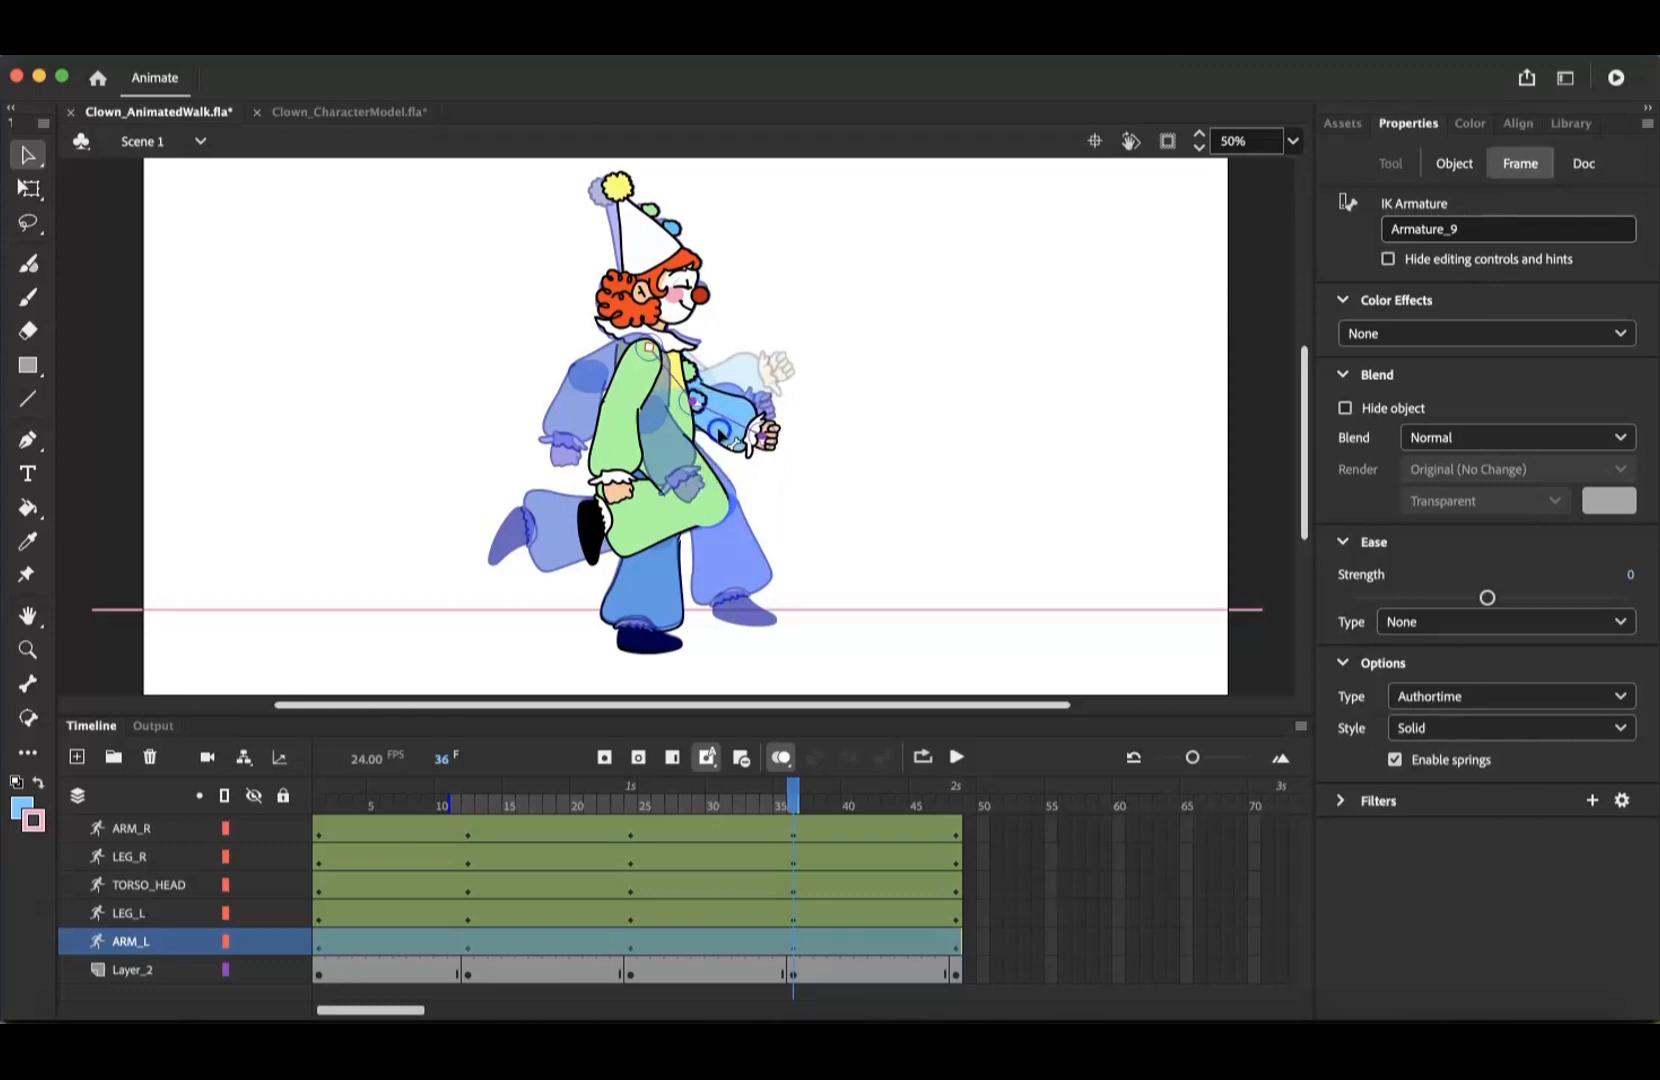
pyautogui.click(712, 402)
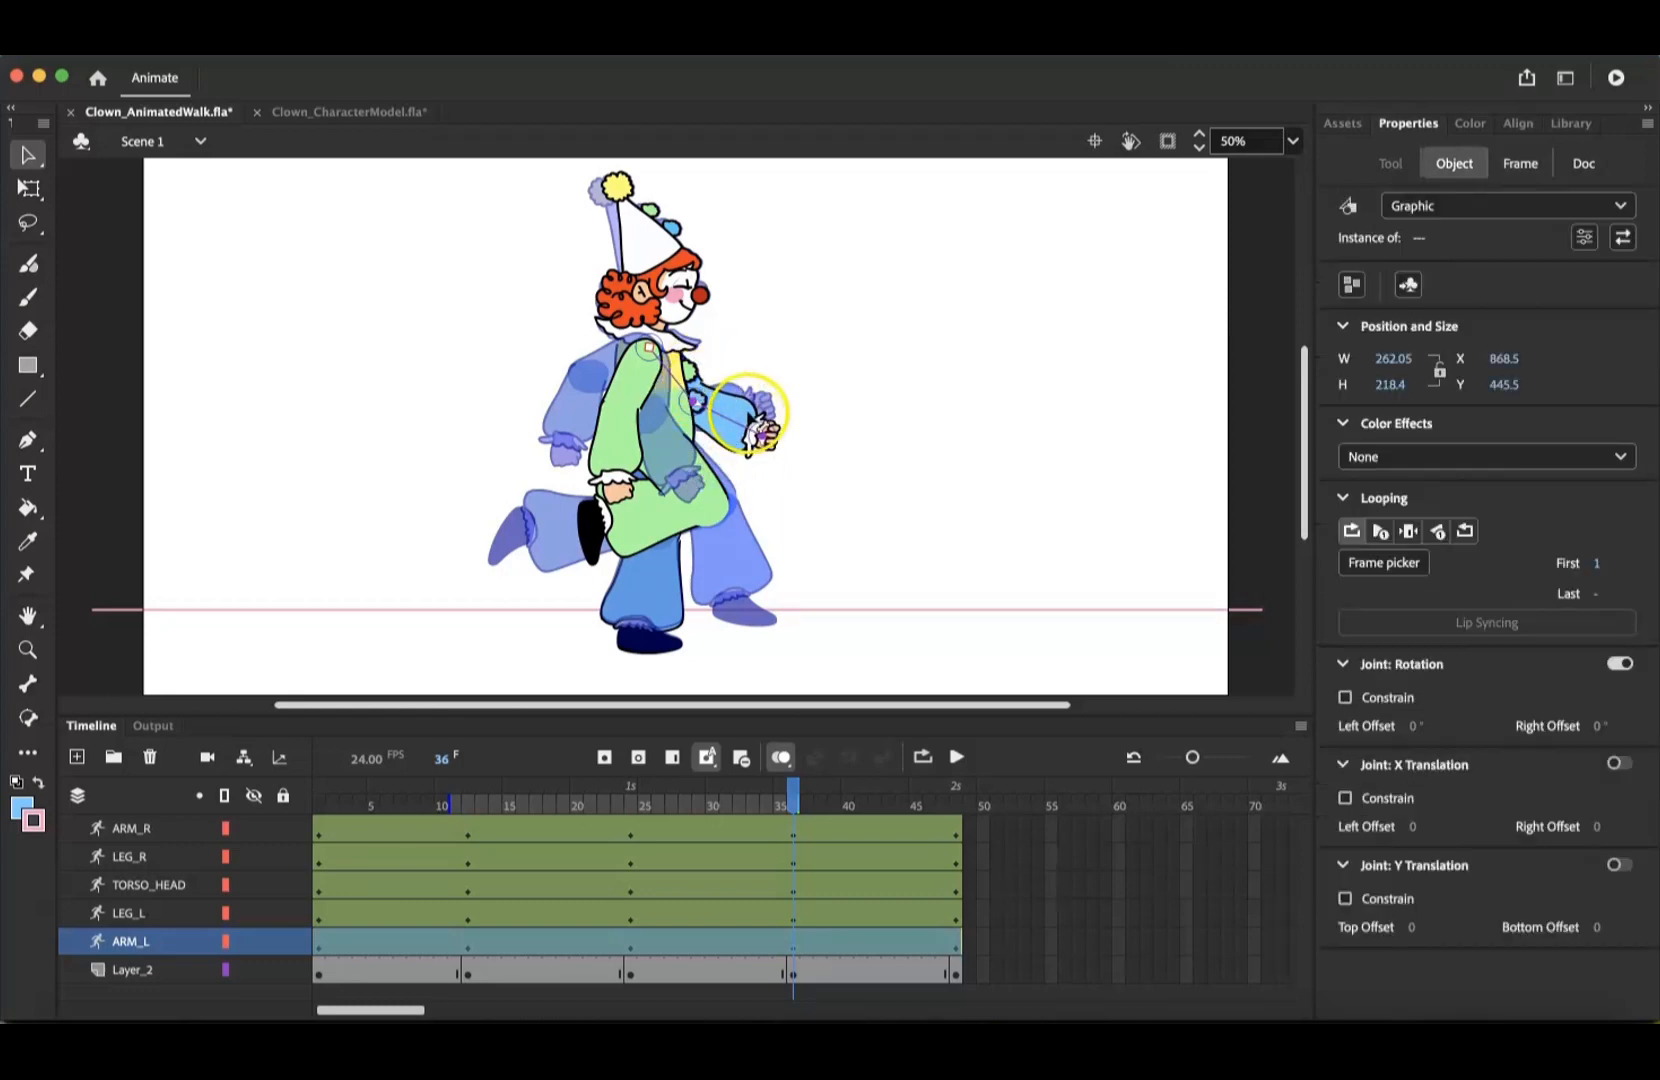
pyautogui.moveTo(754, 419)
pyautogui.mouseDown()
pyautogui.moveTo(748, 398)
pyautogui.moveTo(731, 408)
pyautogui.mouseUp()
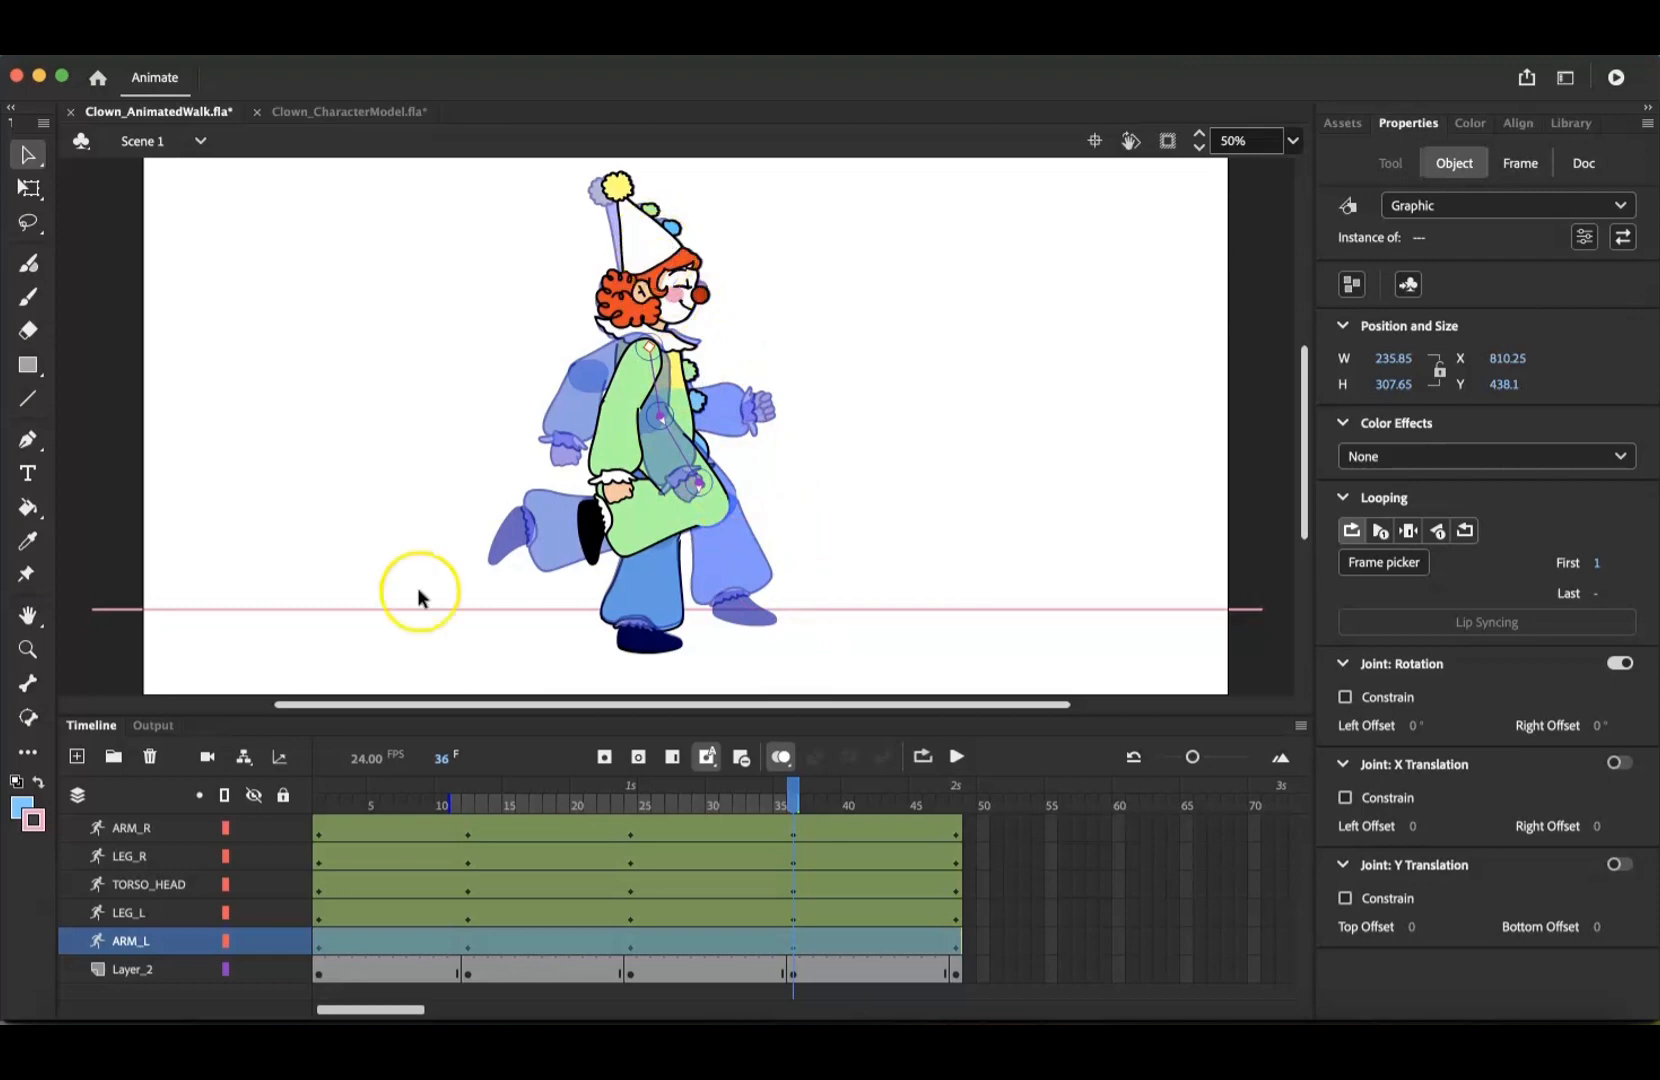
# Tilt the head on the TORSO_HEAD layer slightly backward at frame 36
pyautogui.click(184, 886)
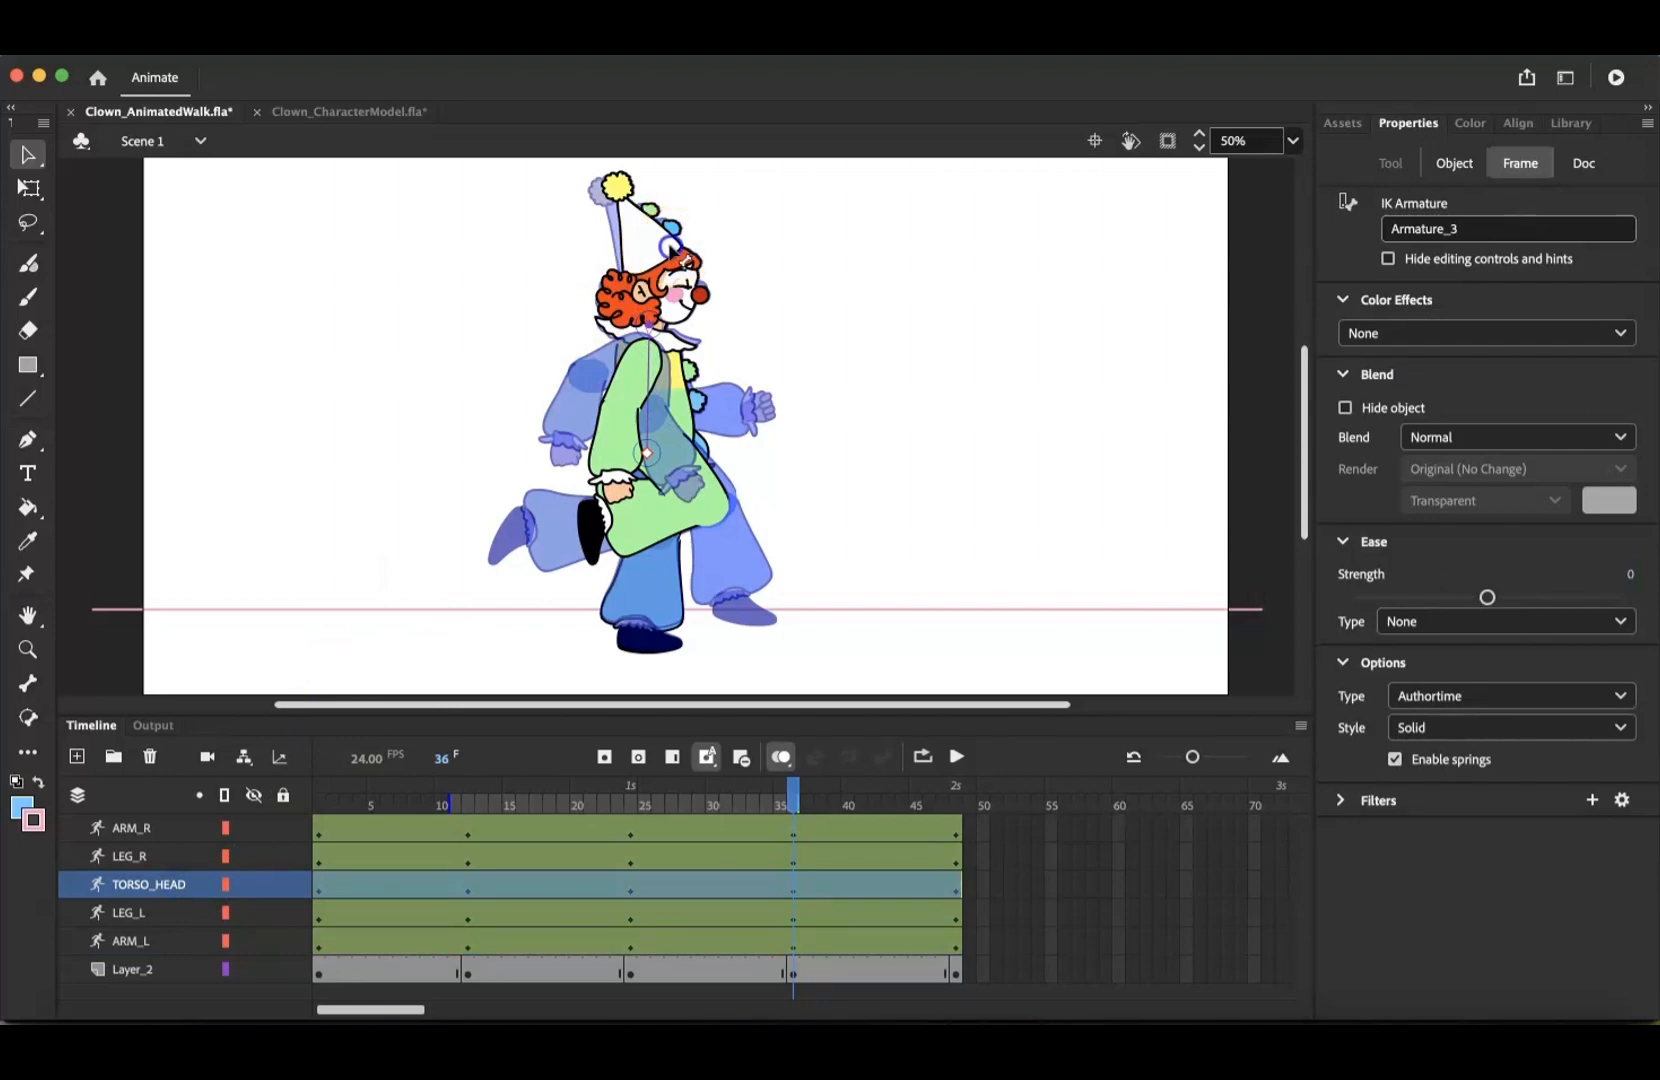
pyautogui.moveTo(670, 247); pyautogui.dragTo(665, 244)
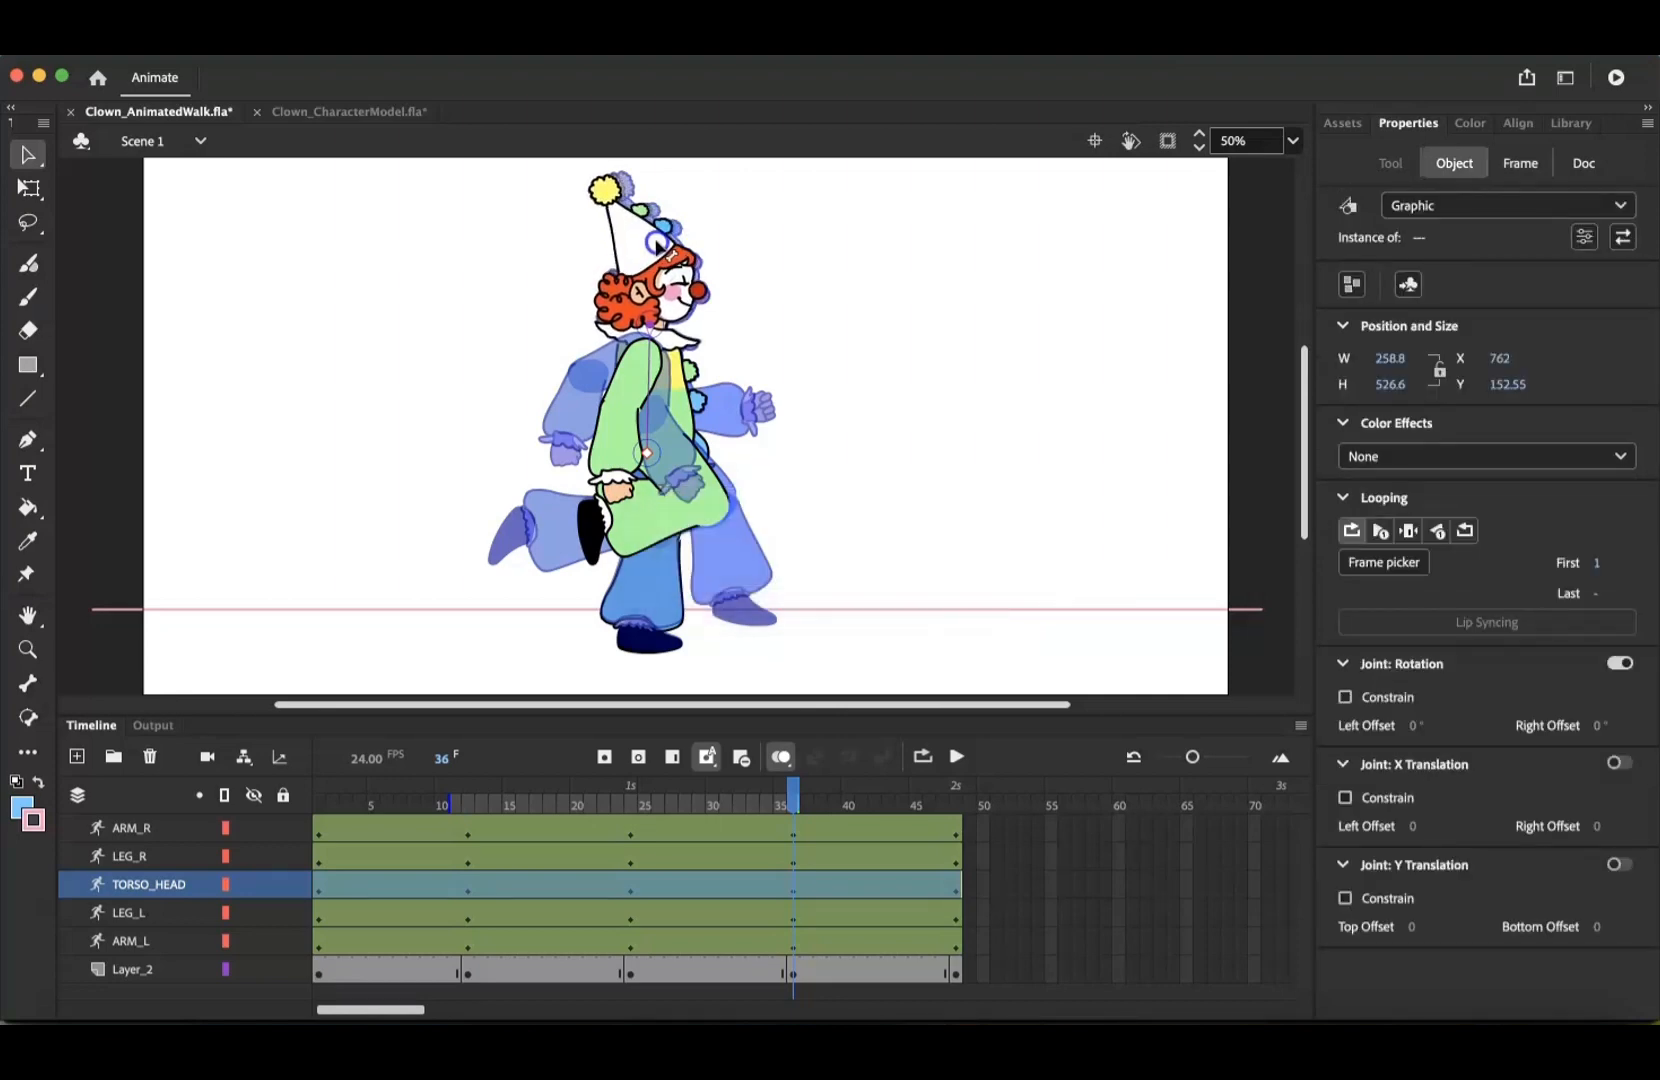
pyautogui.moveTo(657, 241); pyautogui.dragTo(655, 241)
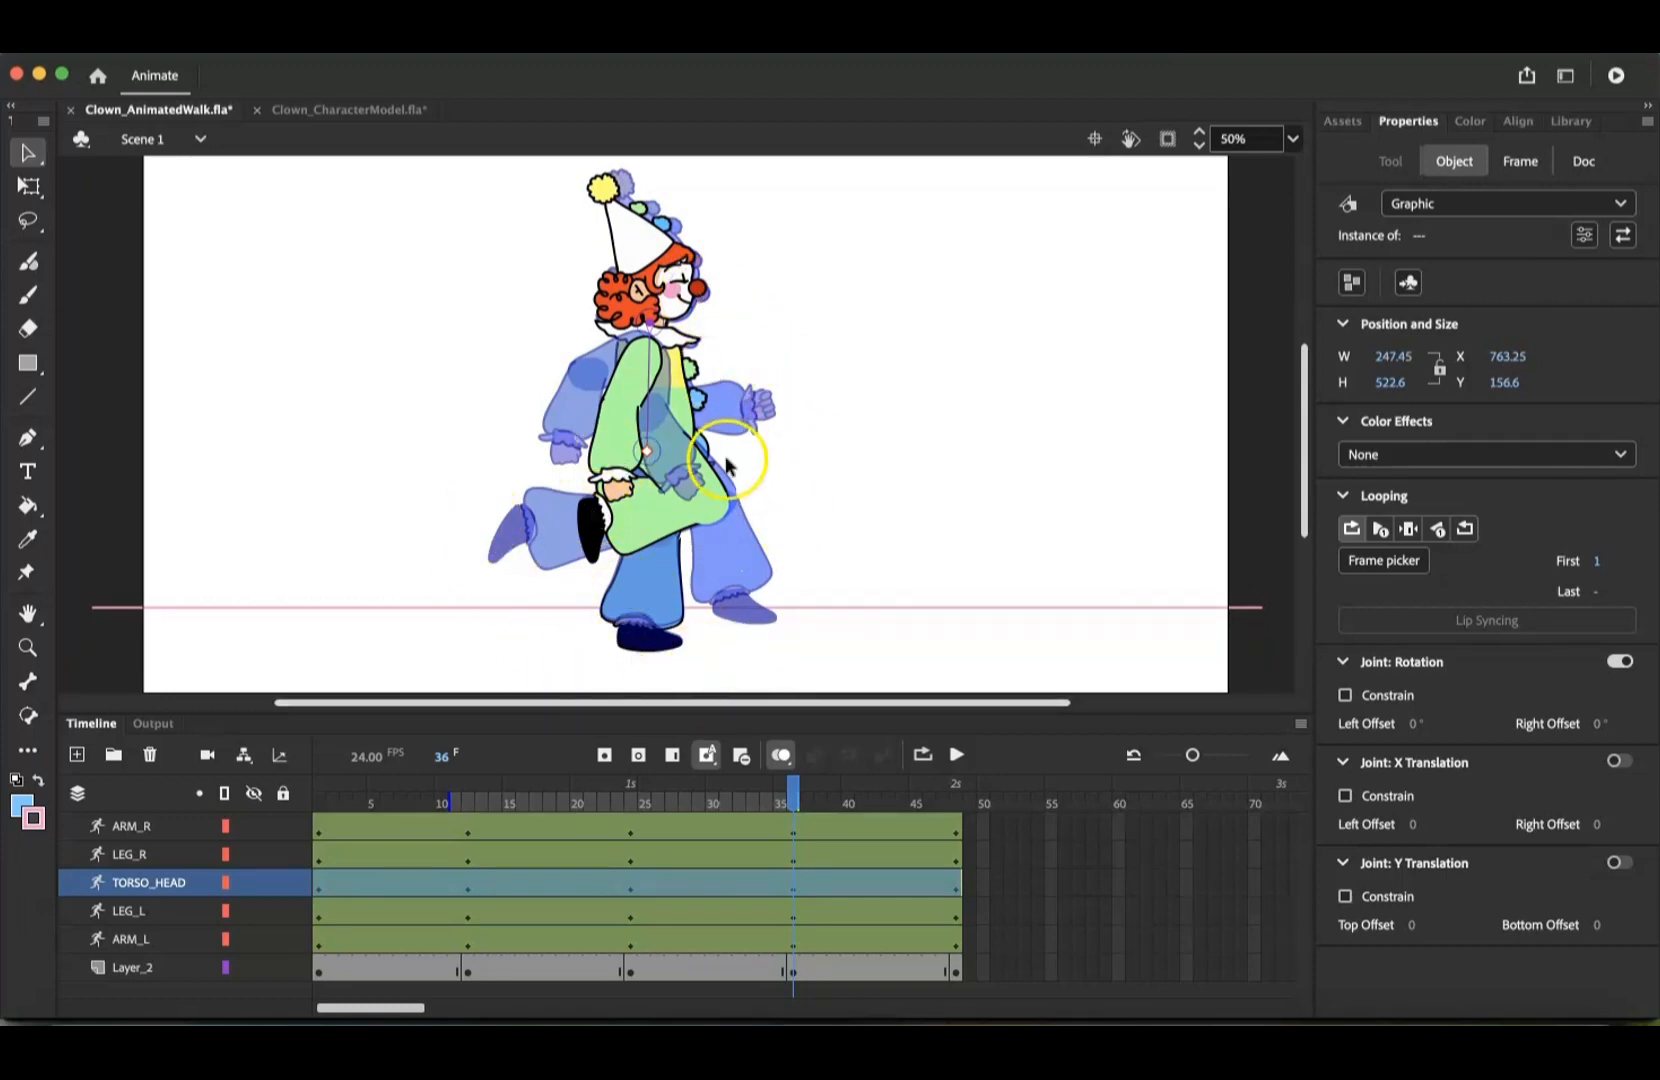
# Turn off onion skinning and scrub through the timeline to the last pose at frame 48
pyautogui.moveTo(790, 797); pyautogui.dragTo(985, 765)
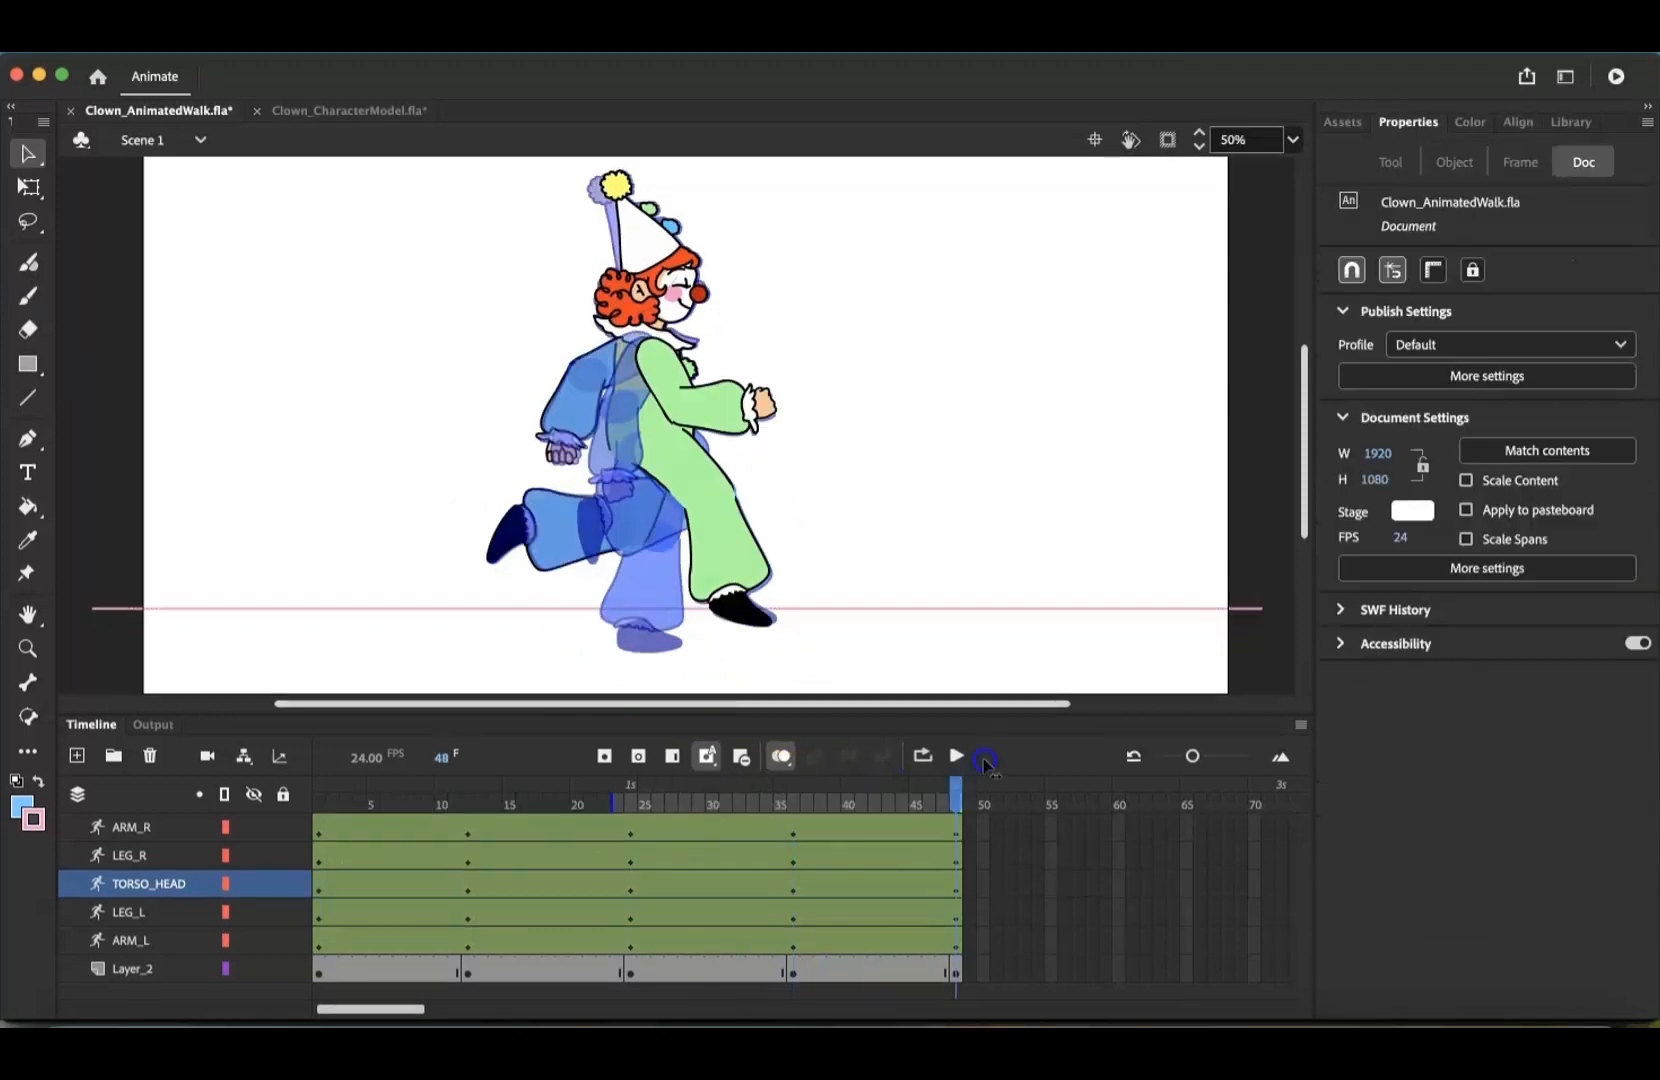
pyautogui.click(783, 757)
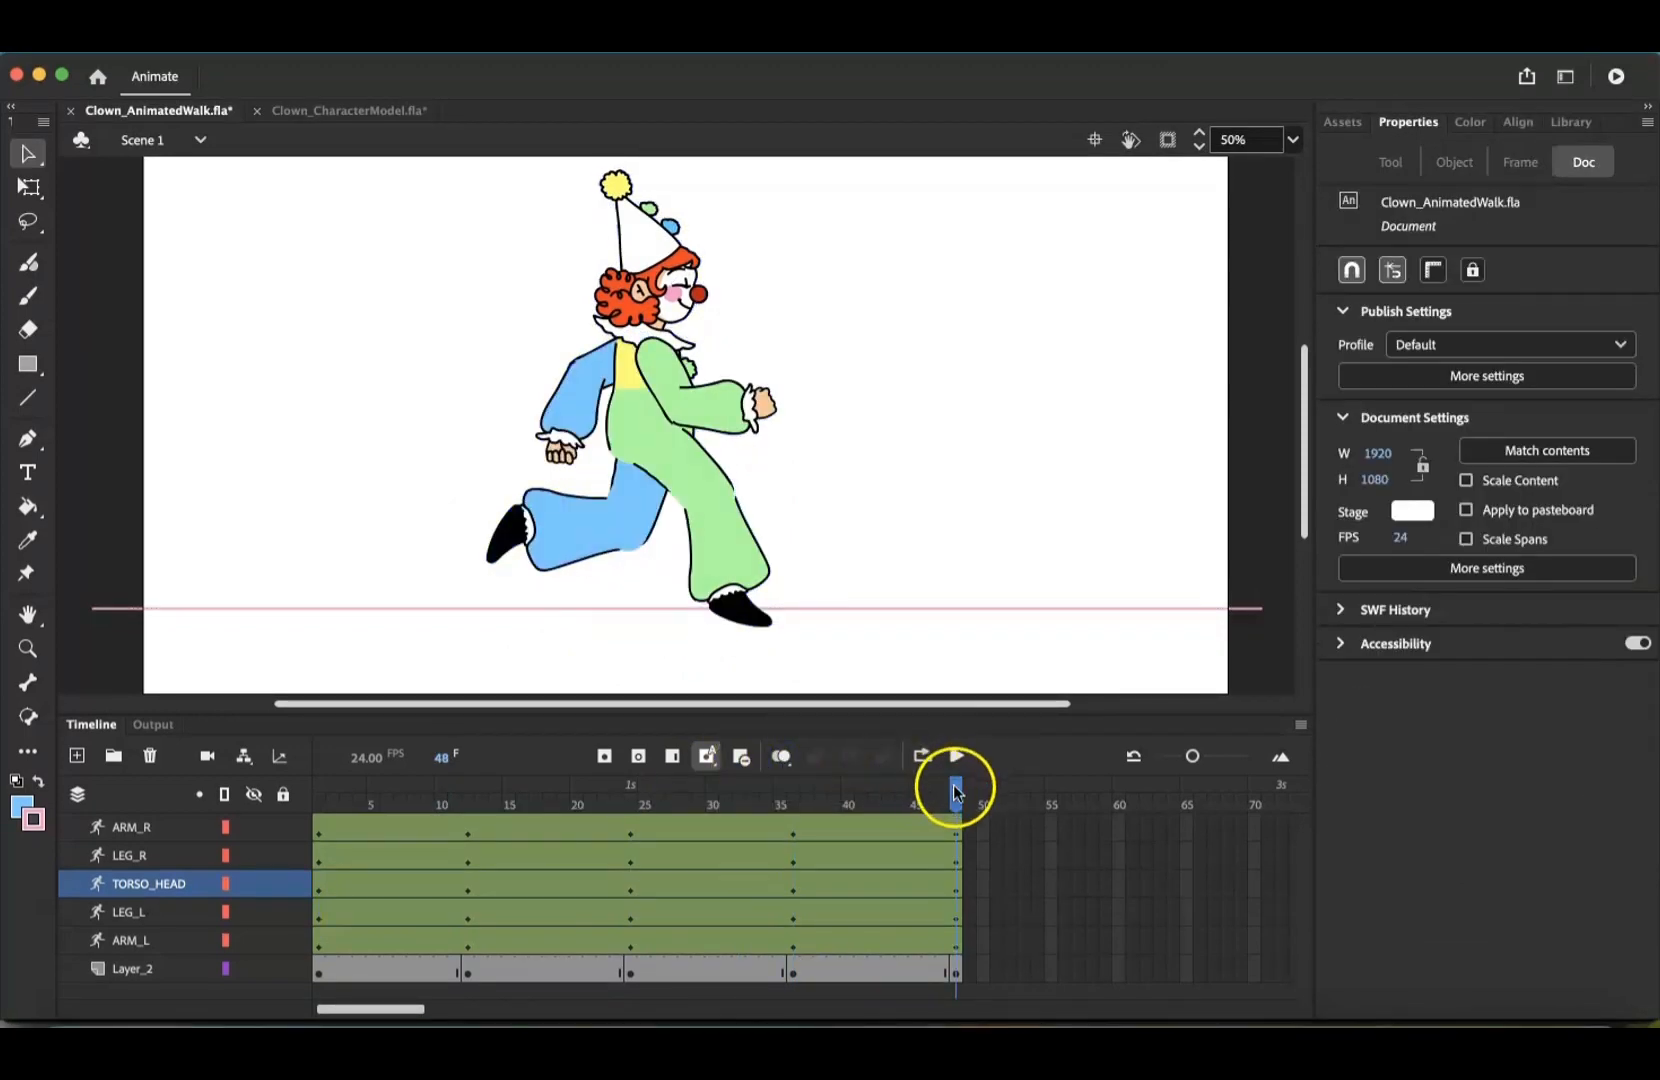
pyautogui.moveTo(947, 800); pyautogui.dragTo(1000, 833)
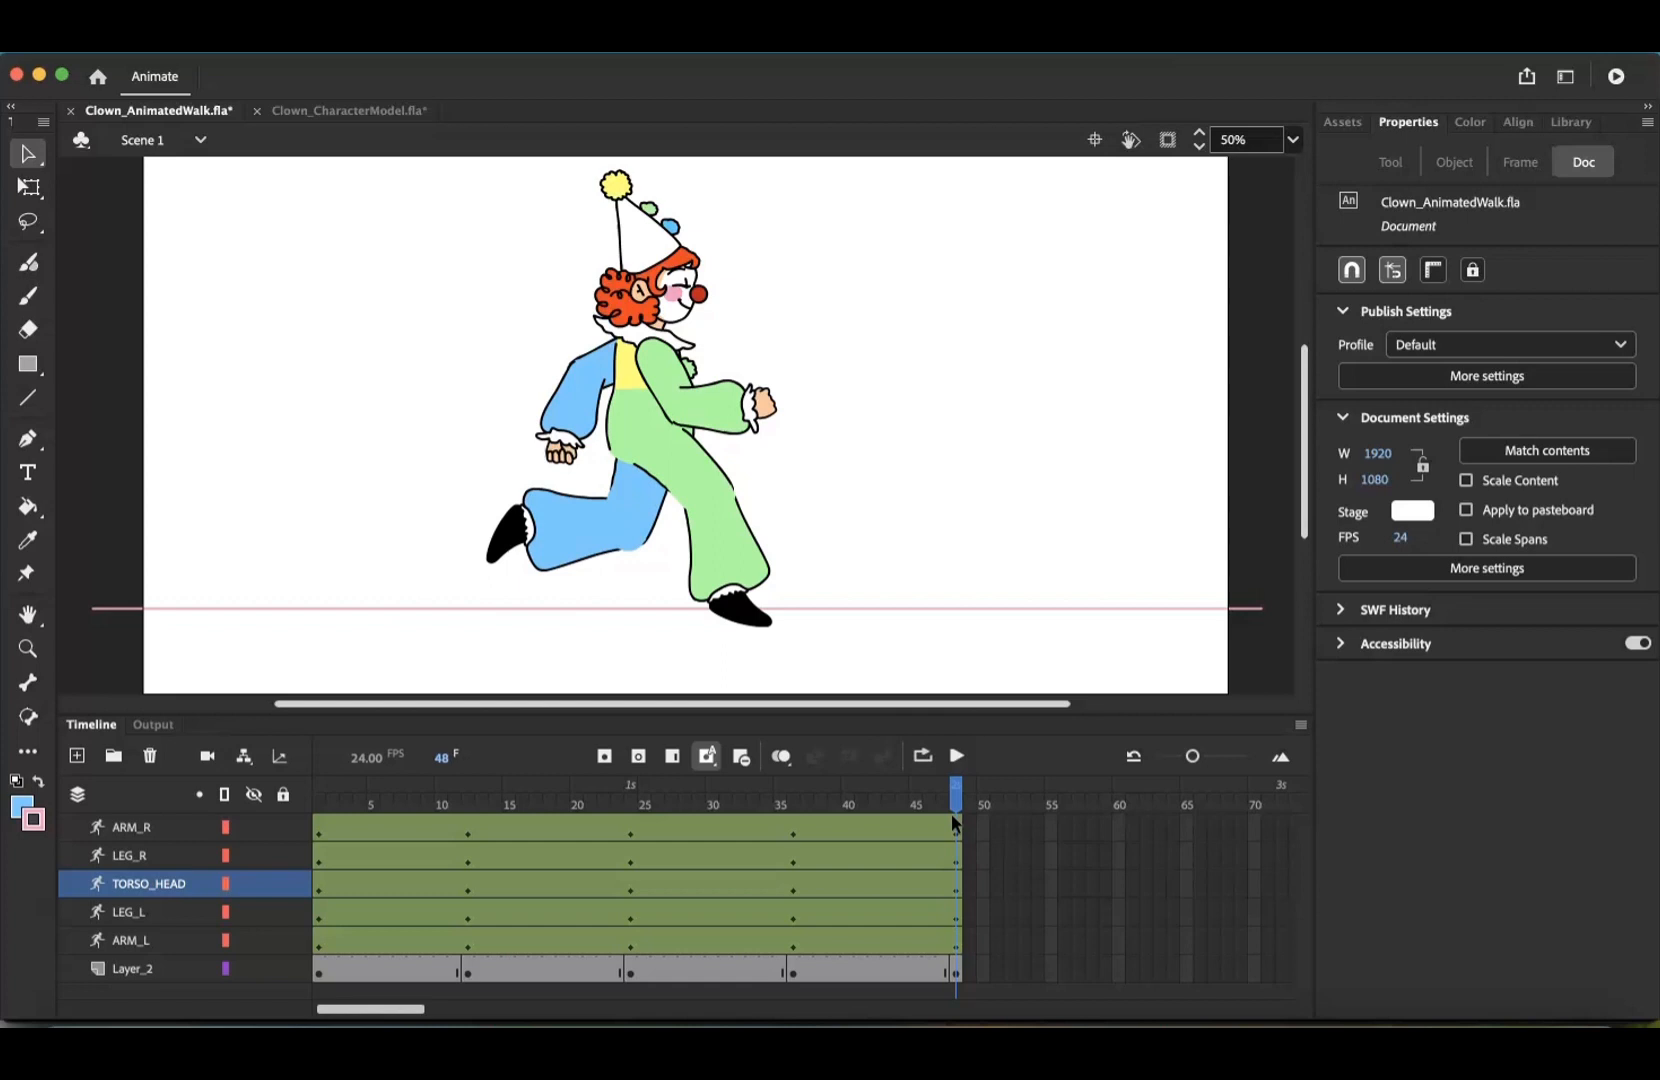
# Enable looping over the full 48-frame range and play back the walk cycle
pyautogui.click(922, 758)
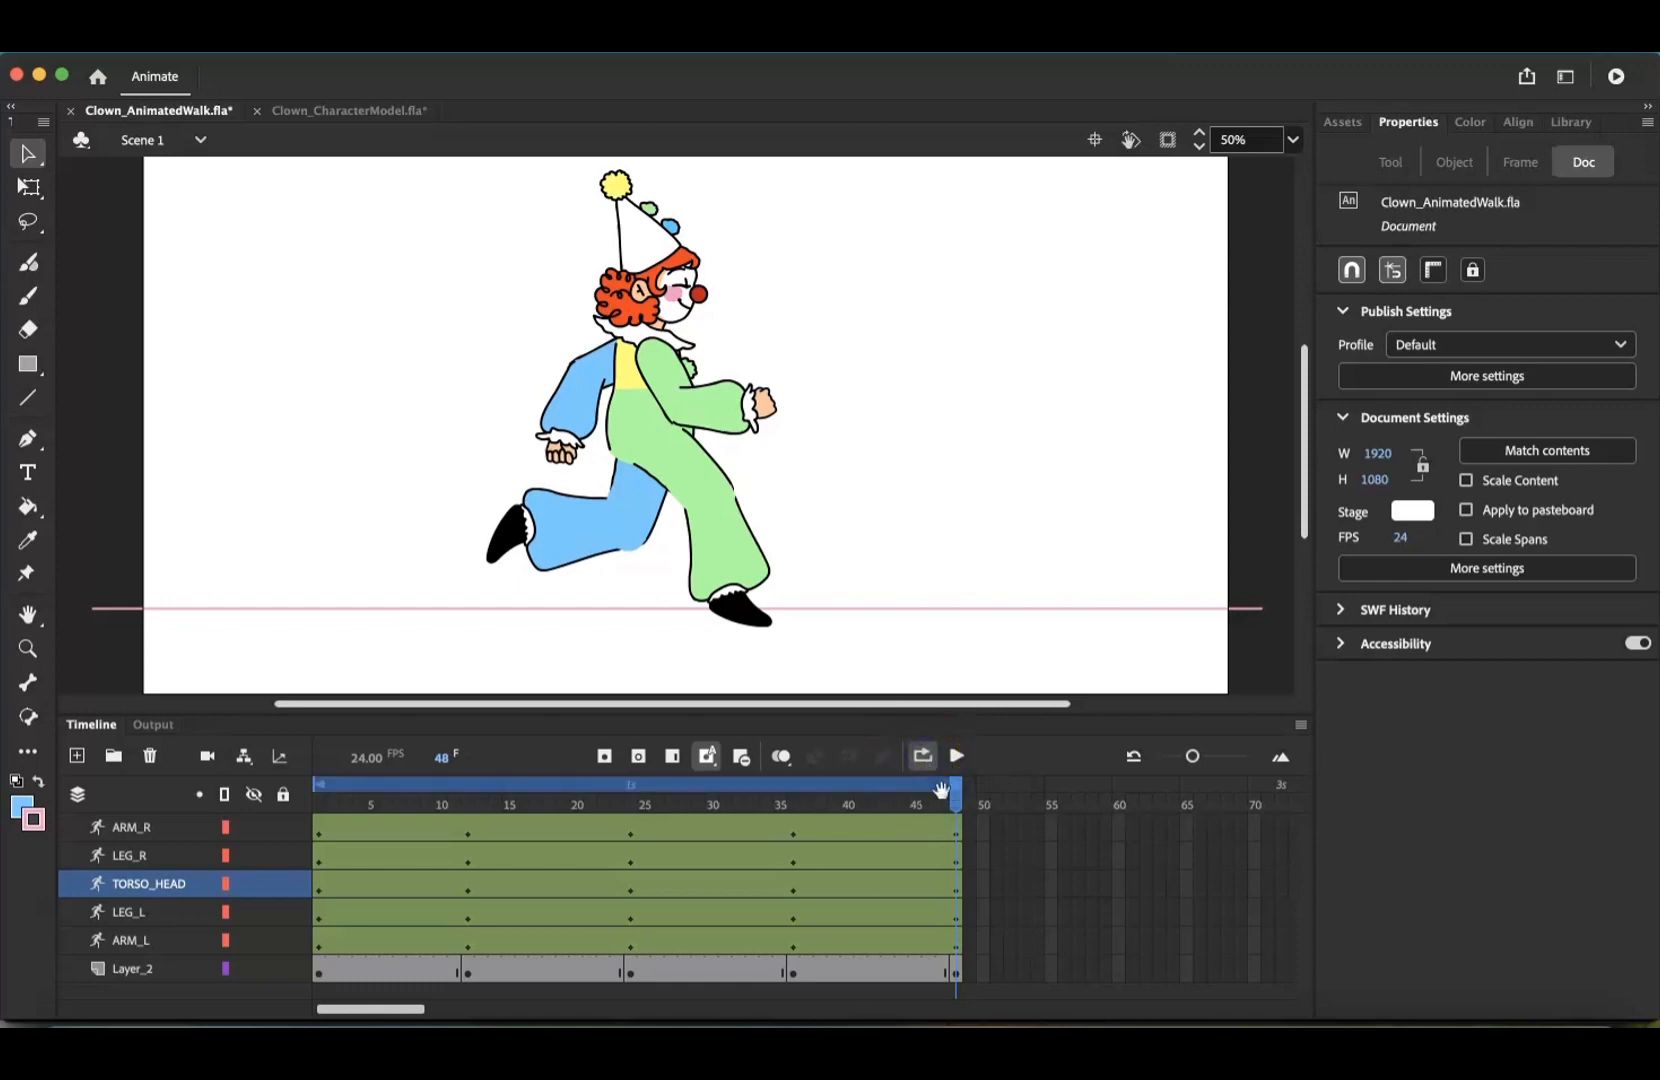
pyautogui.moveTo(316, 785); pyautogui.dragTo(786, 759)
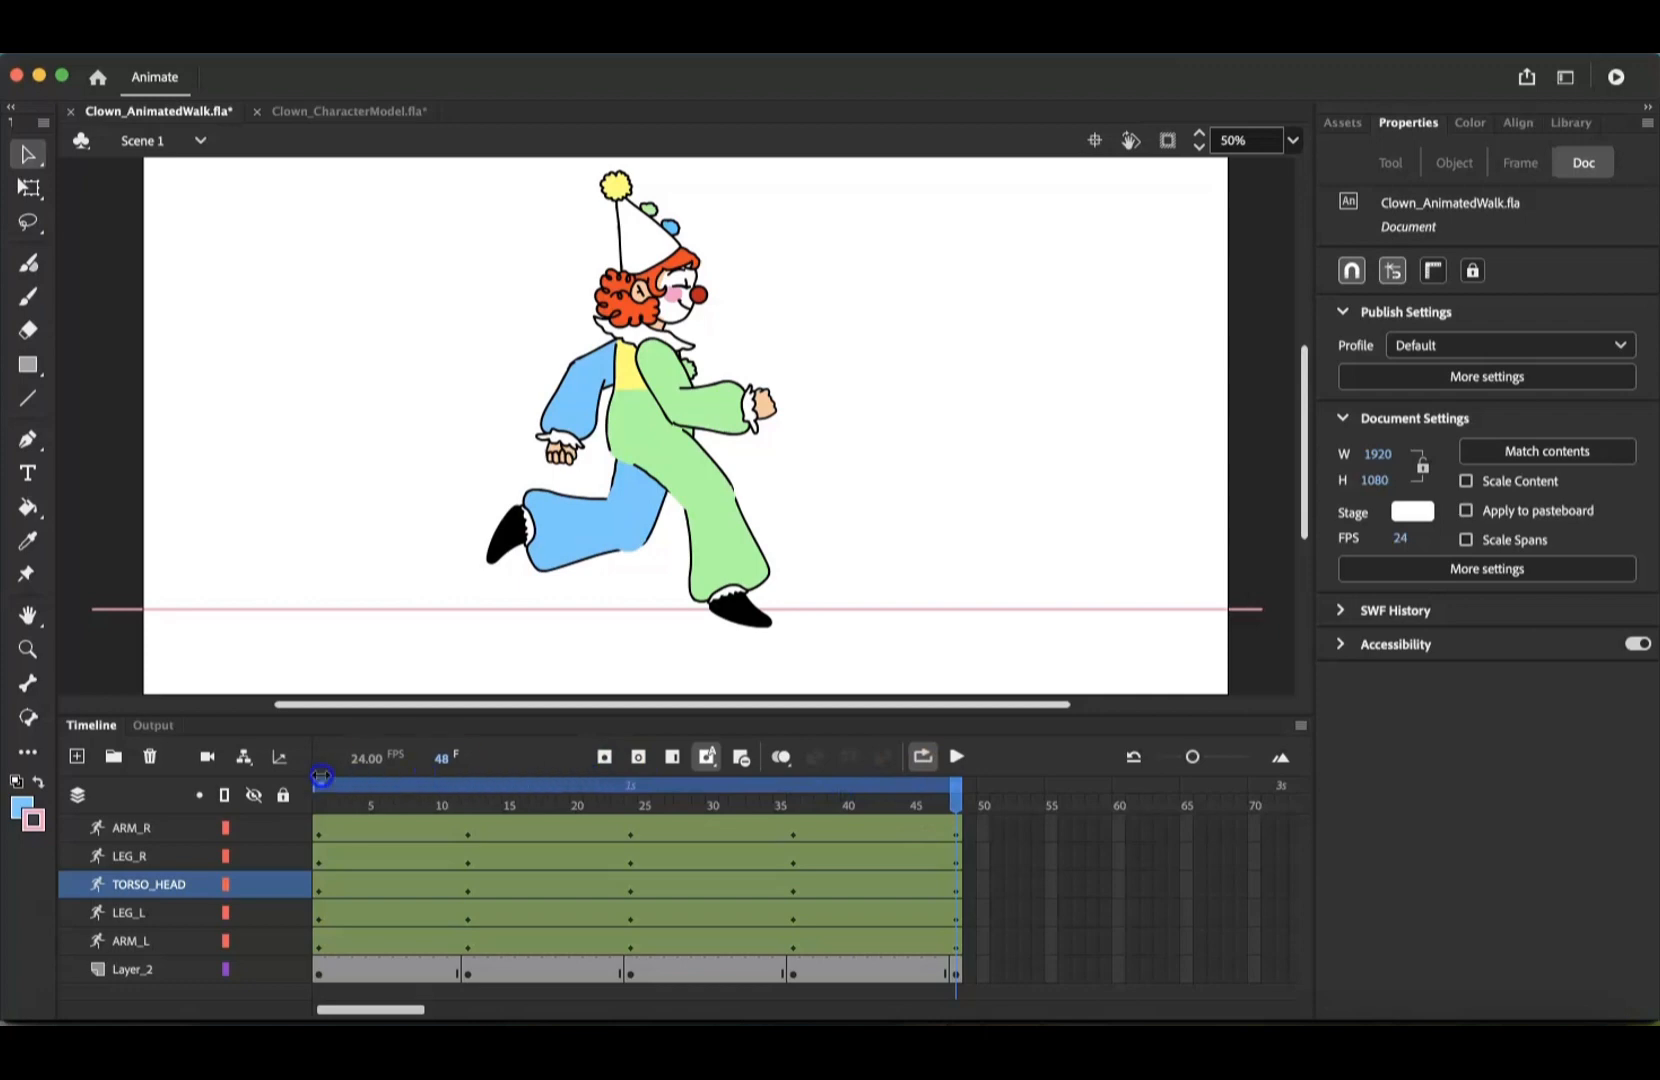
pyautogui.click(958, 757)
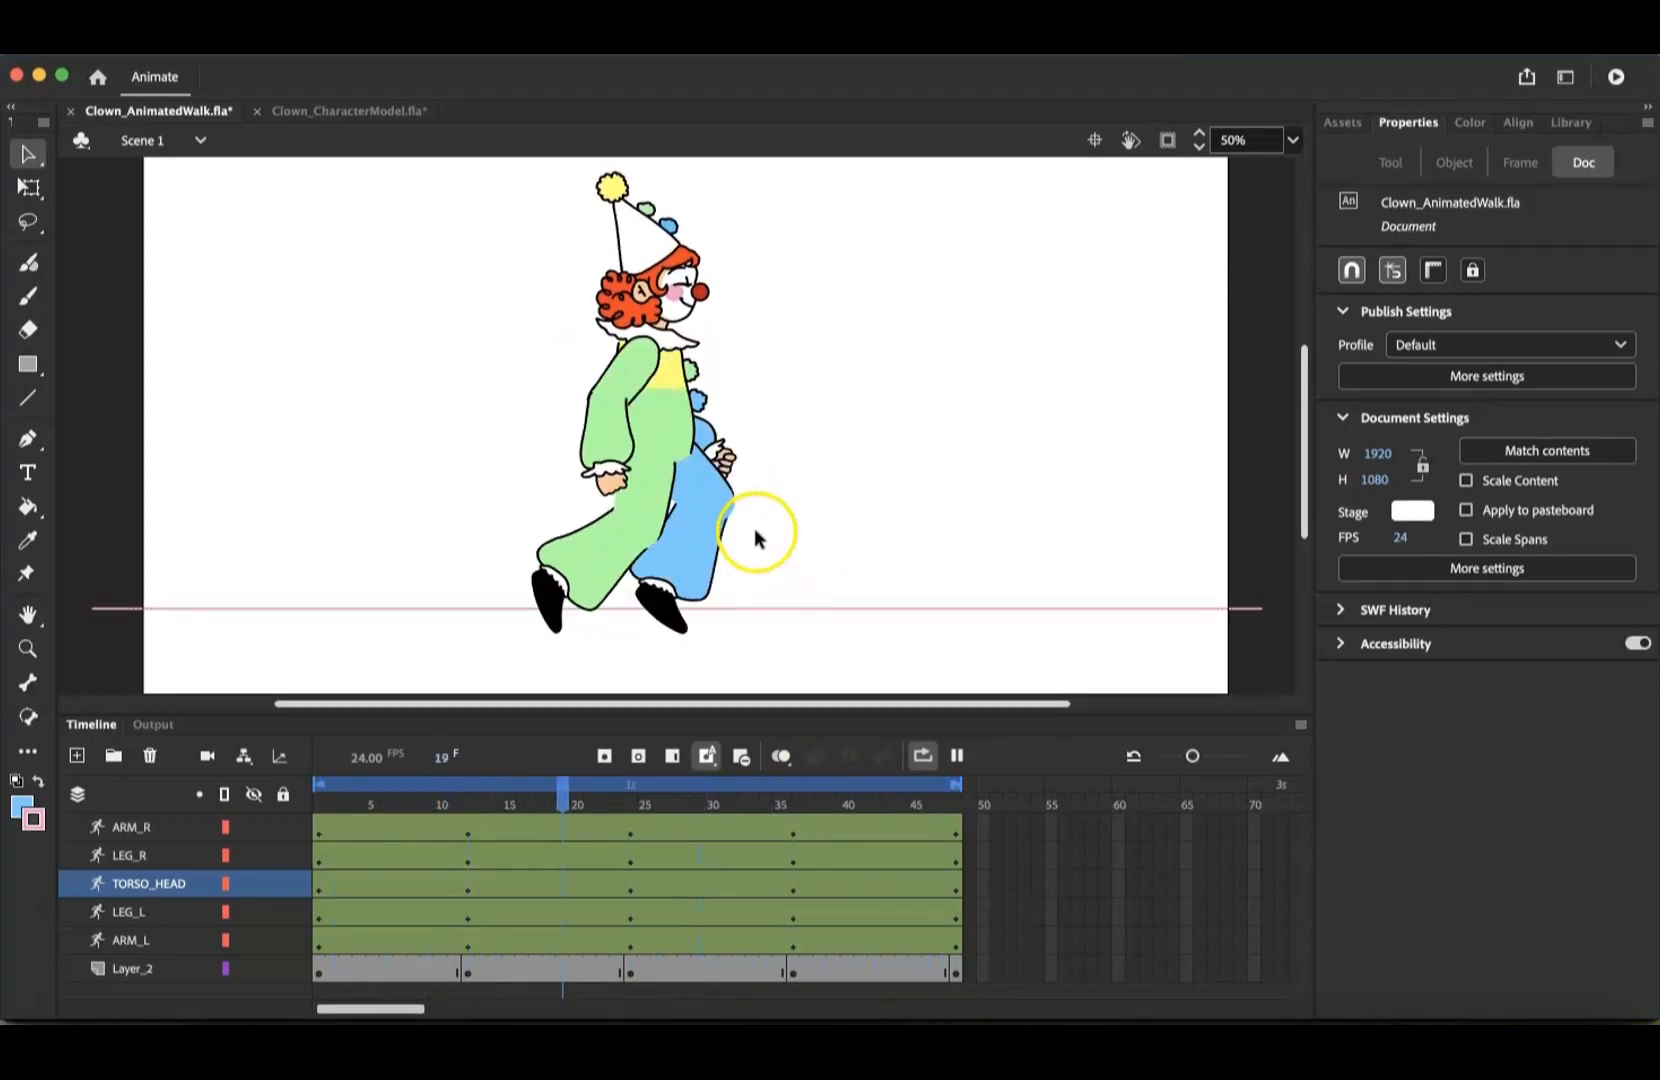
pyautogui.click(922, 757)
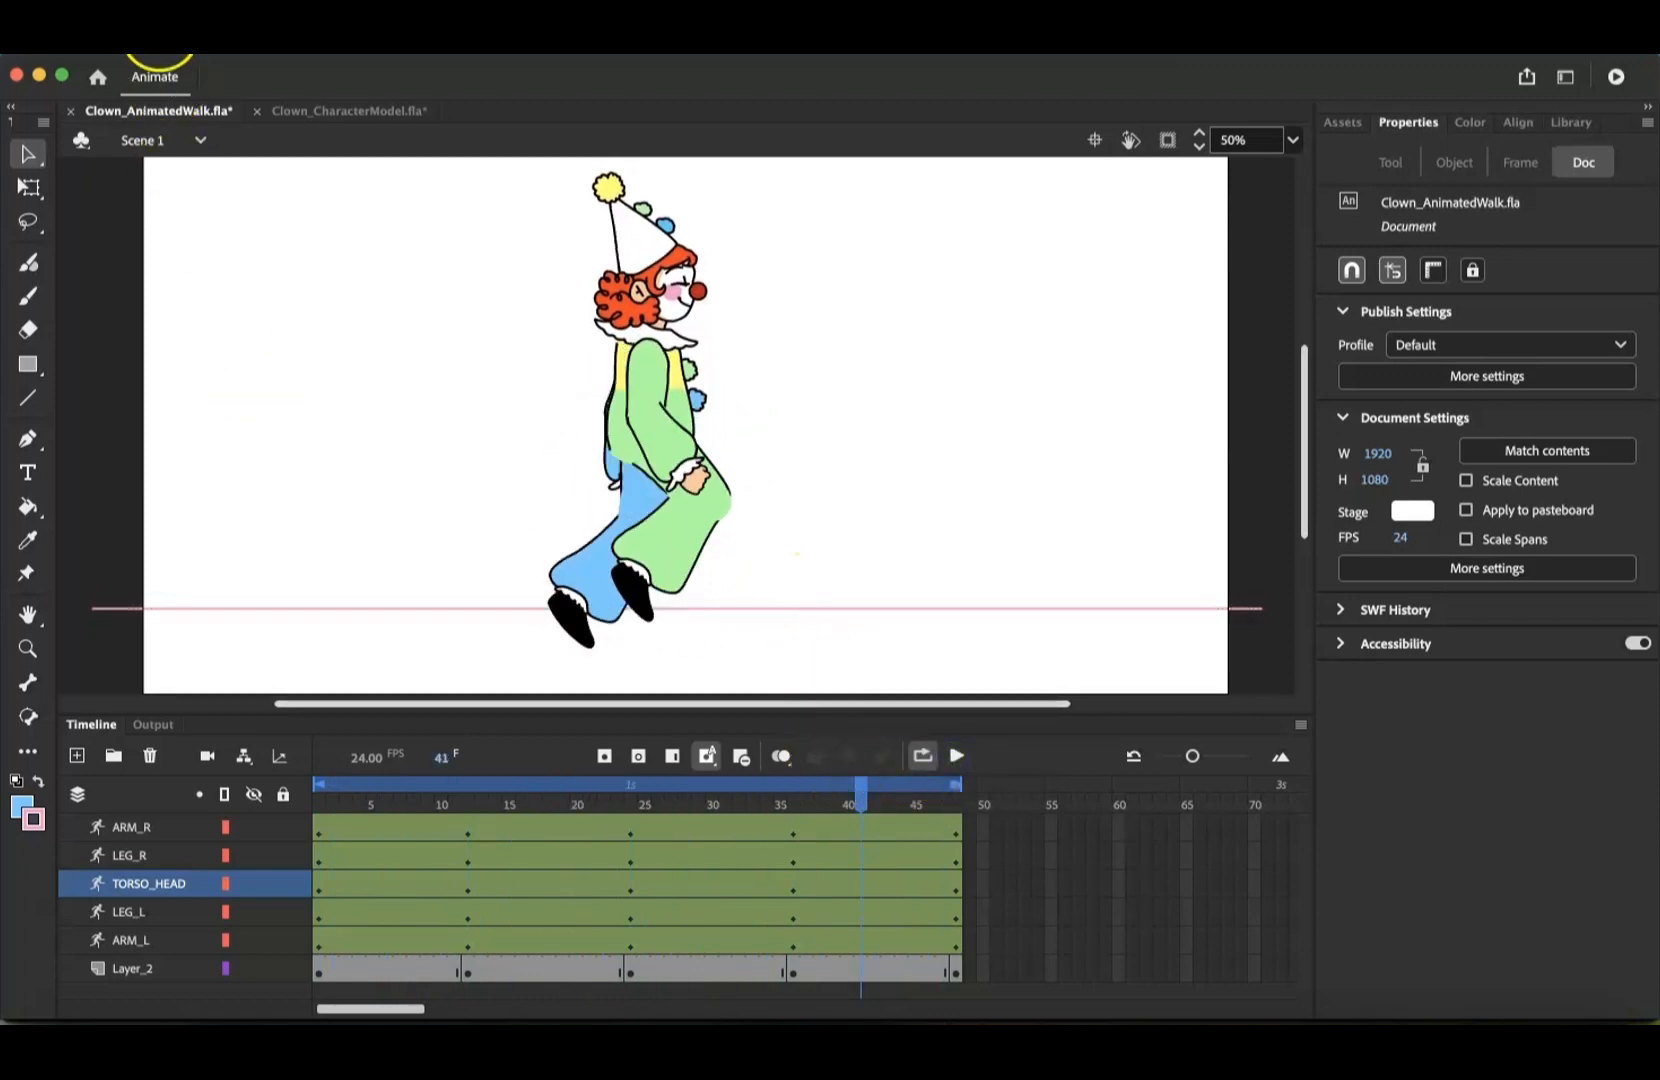
# Start an animated GIF export of the walk cycle and keep the dither option at No Dither
pyautogui.click(150, 54)
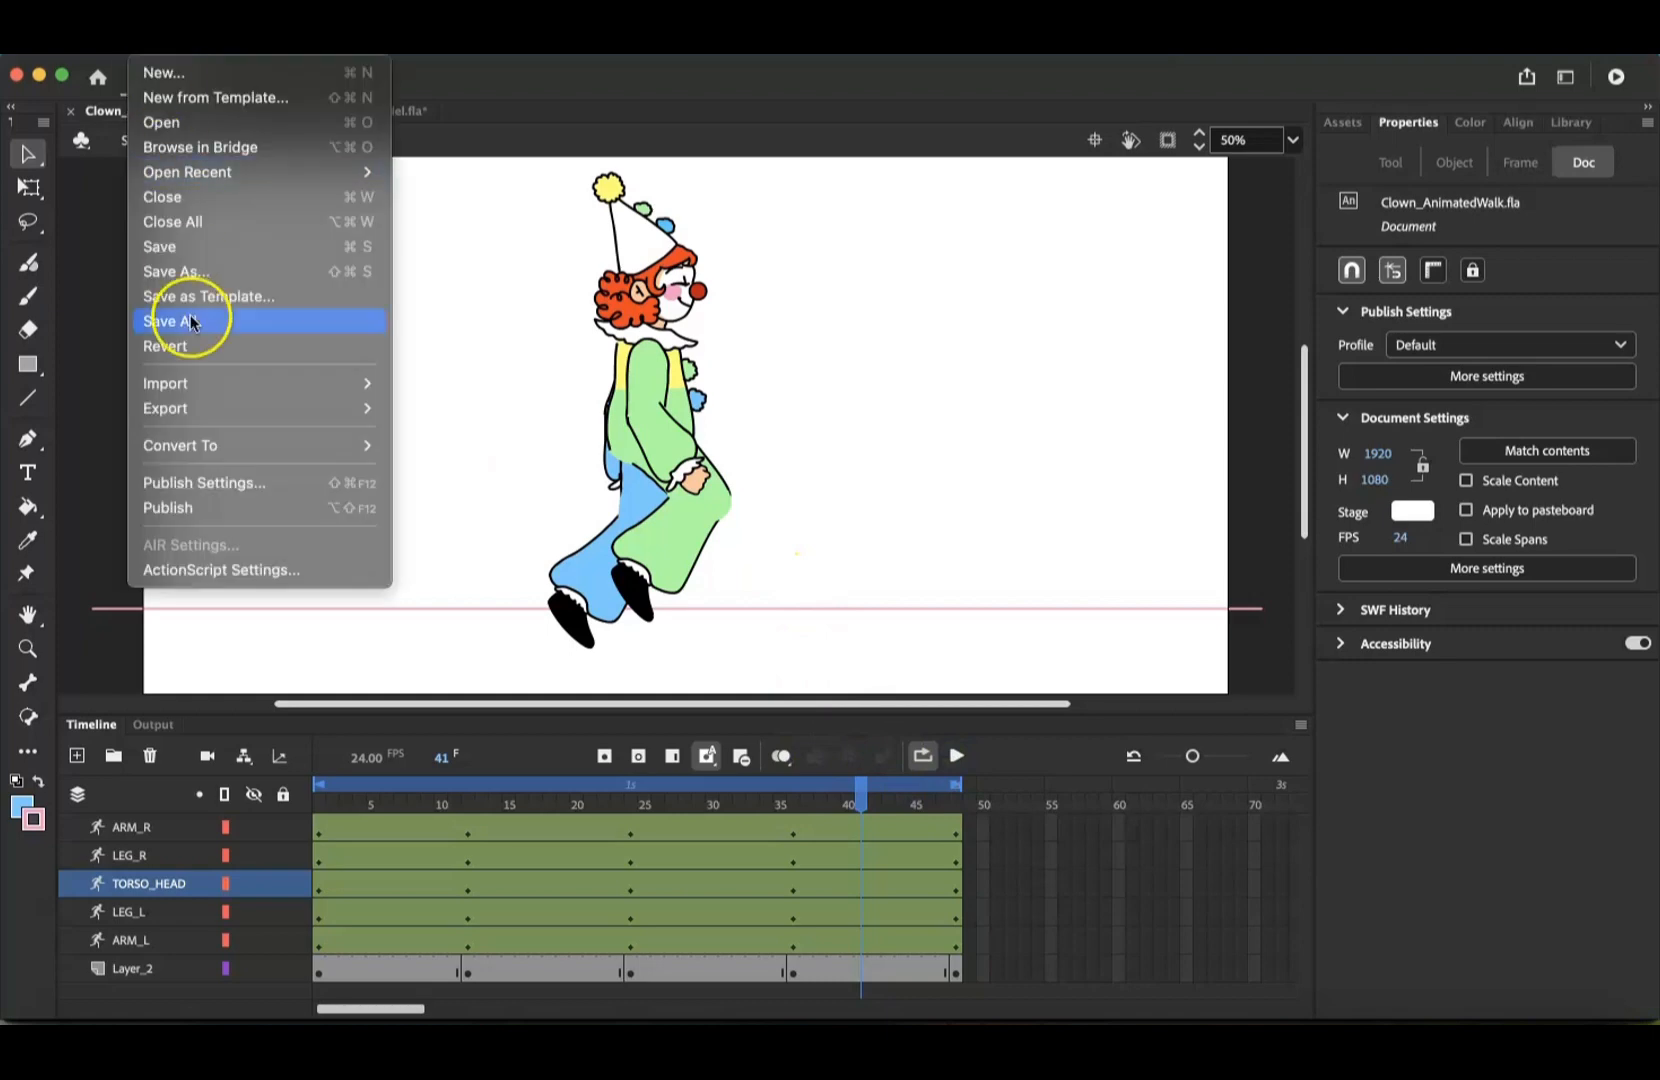
pyautogui.moveTo(210, 415)
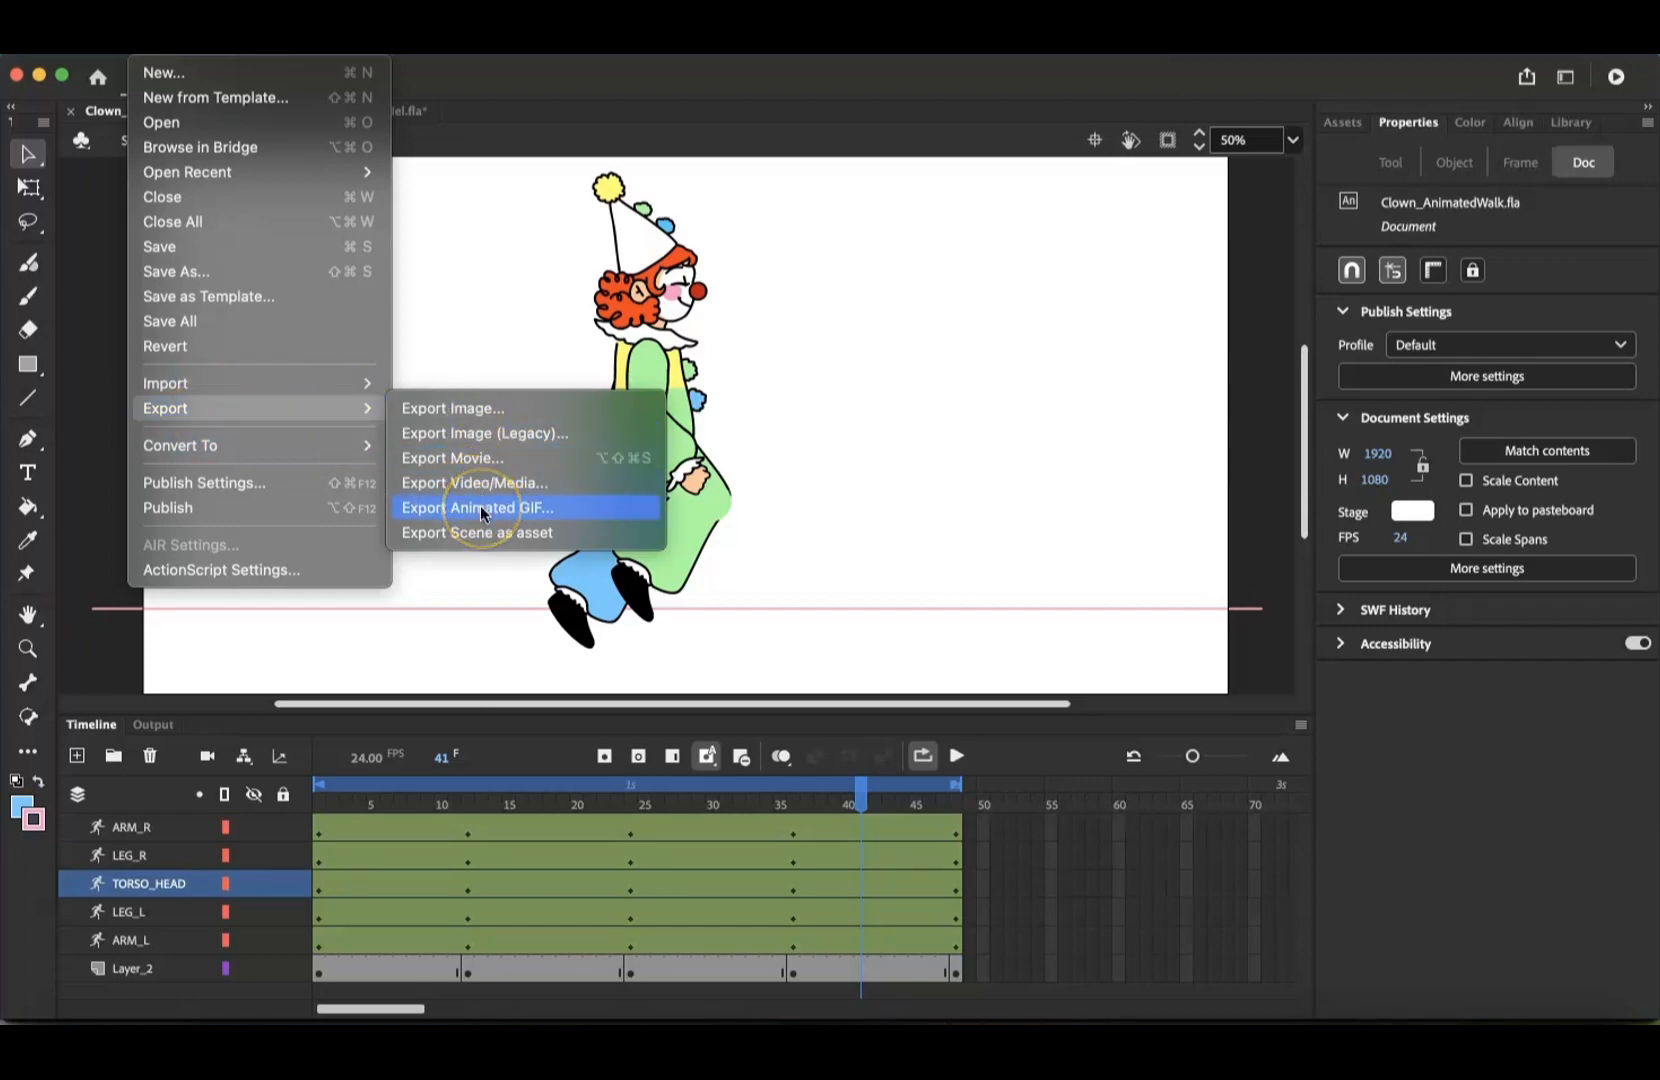
pyautogui.click(482, 510)
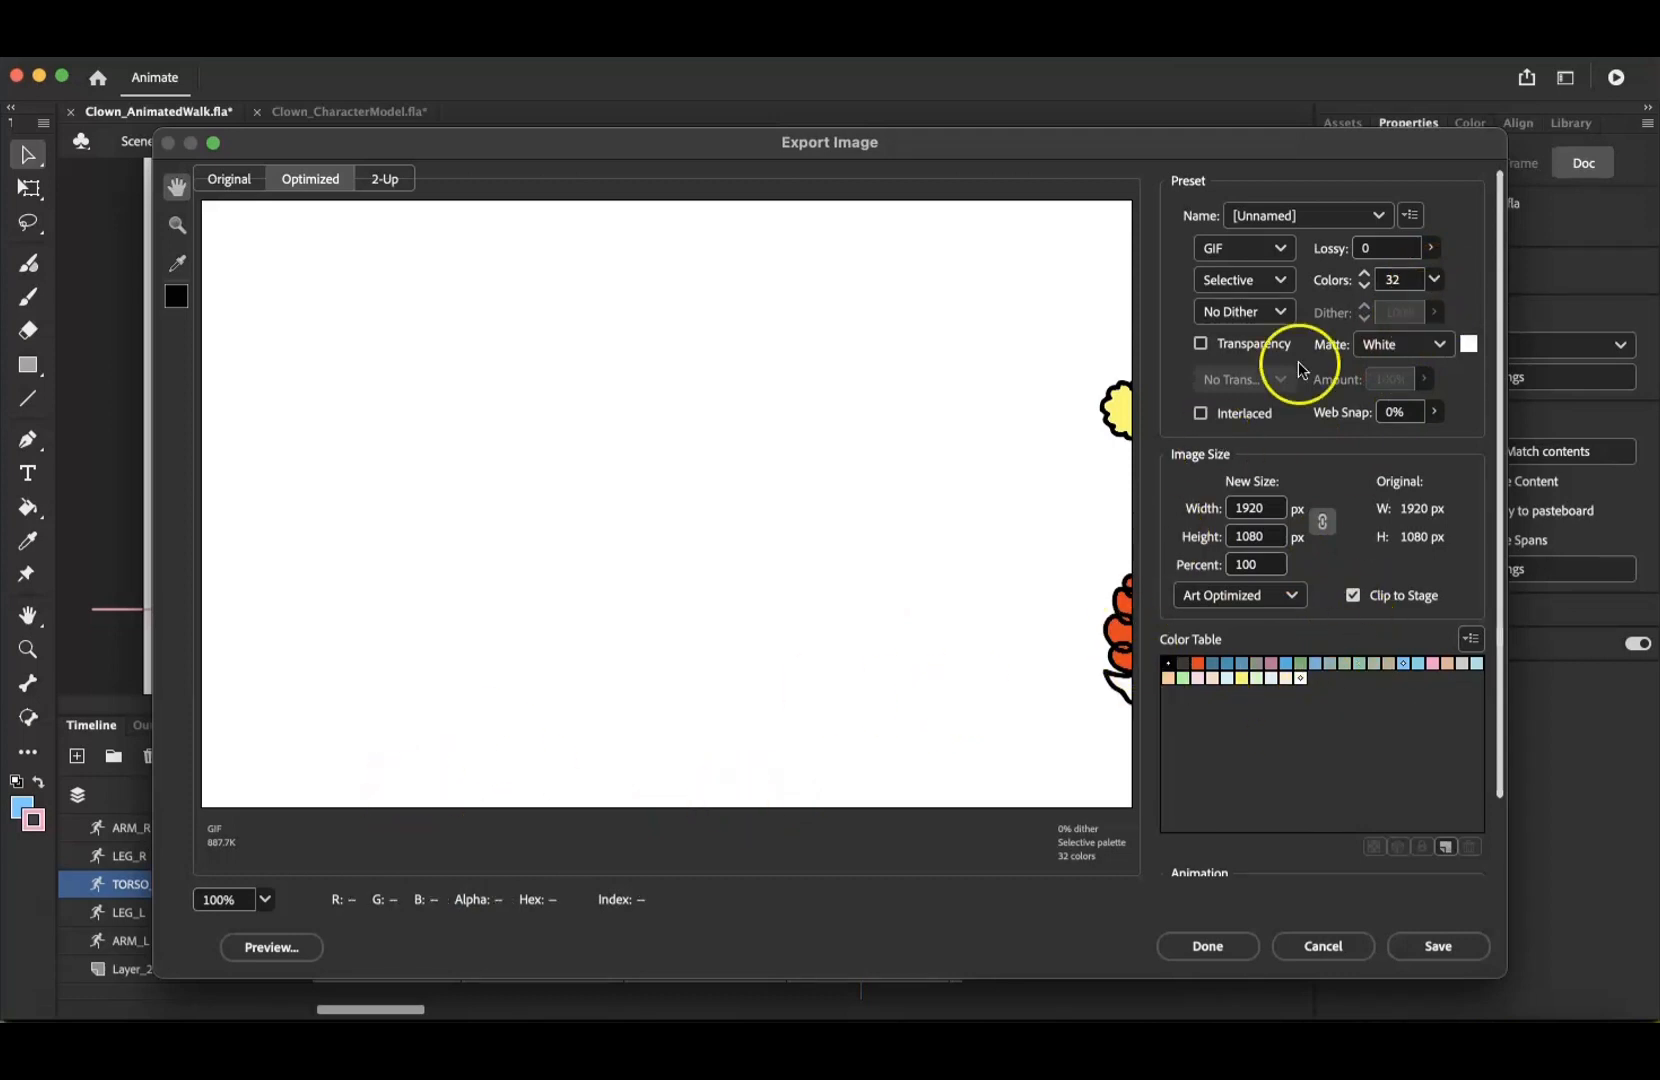
pyautogui.click(1279, 318)
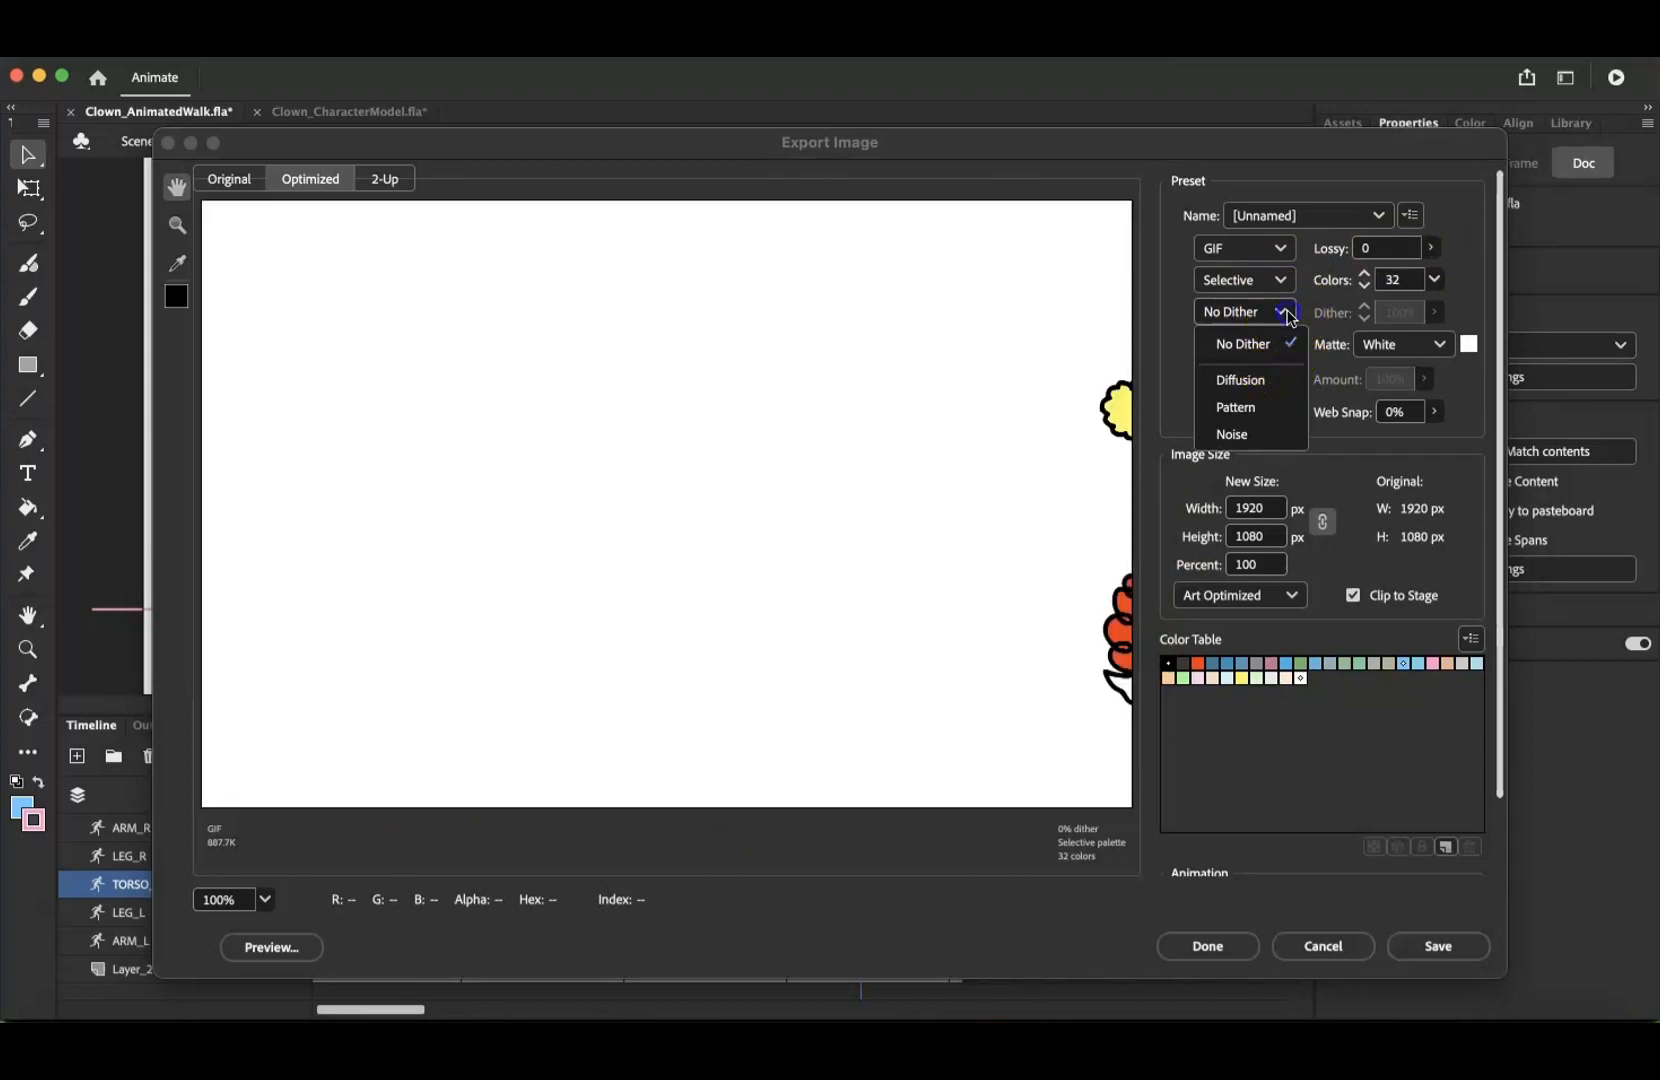
pyautogui.click(1288, 318)
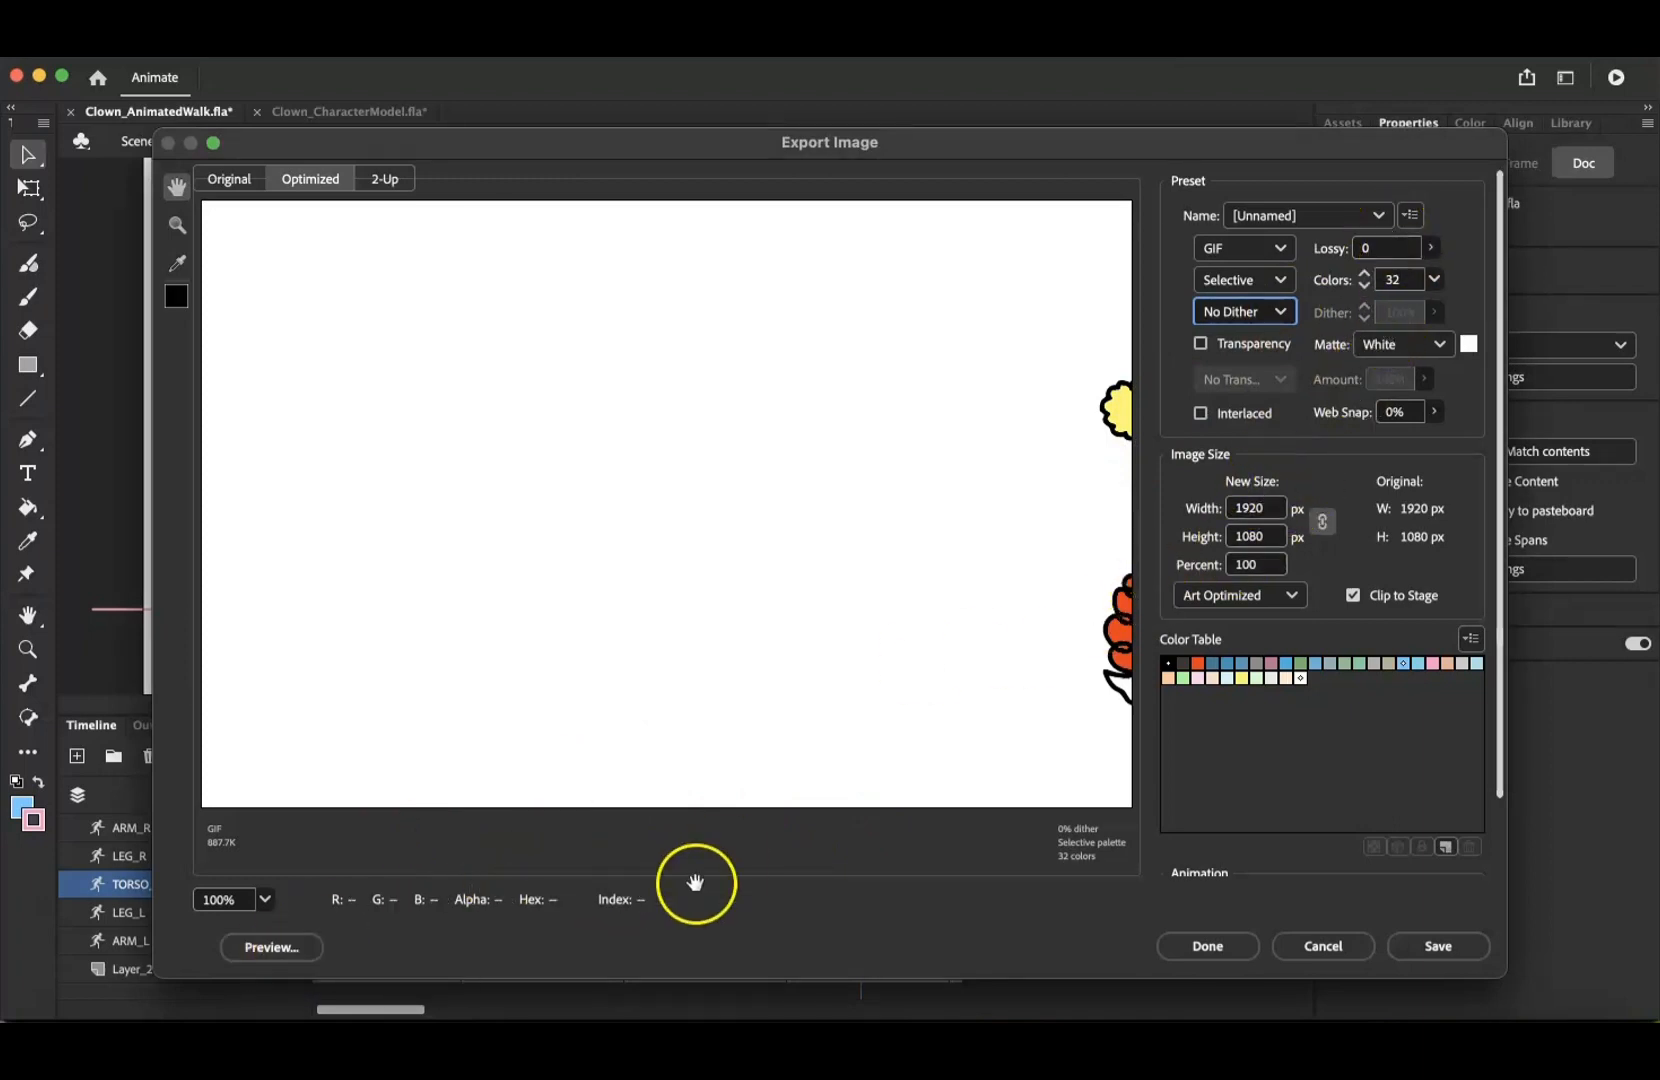
# Preview the optimized GIF in the web browser and examine the looping walk from hat to feet
pyautogui.click(285, 946)
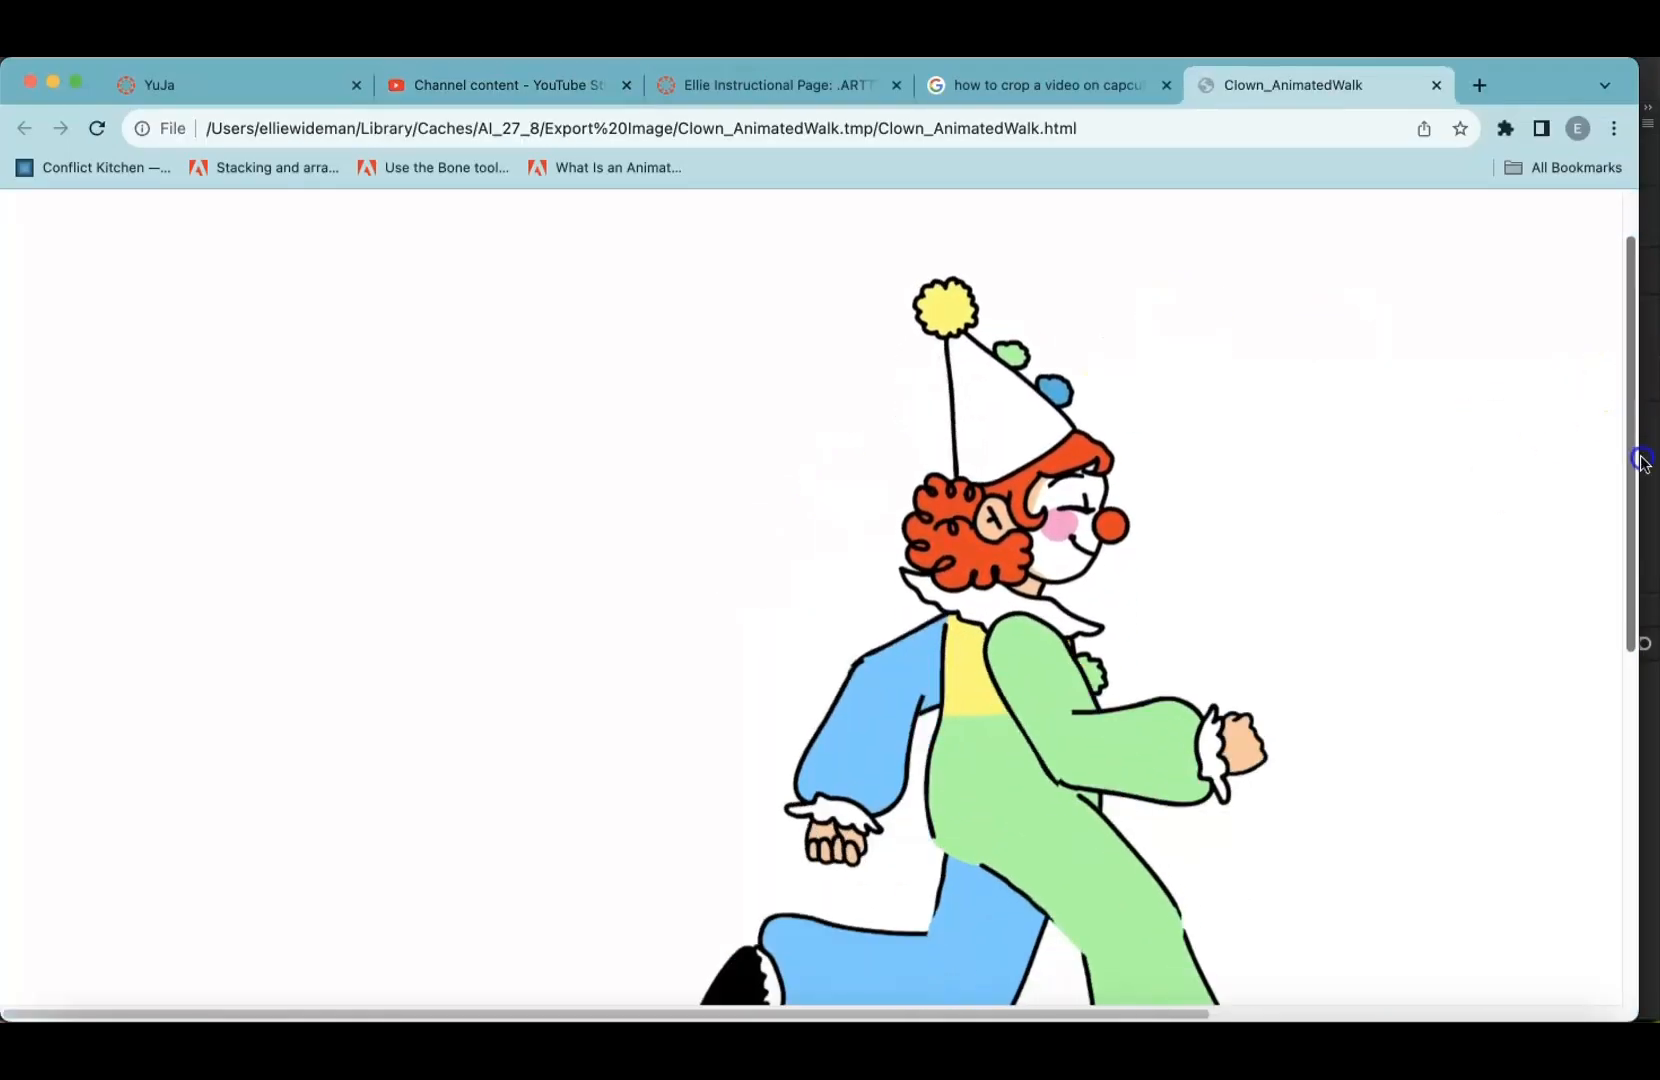
pyautogui.scroll(-2, 1641, 460)
pyautogui.scroll(-2, 1652, 470)
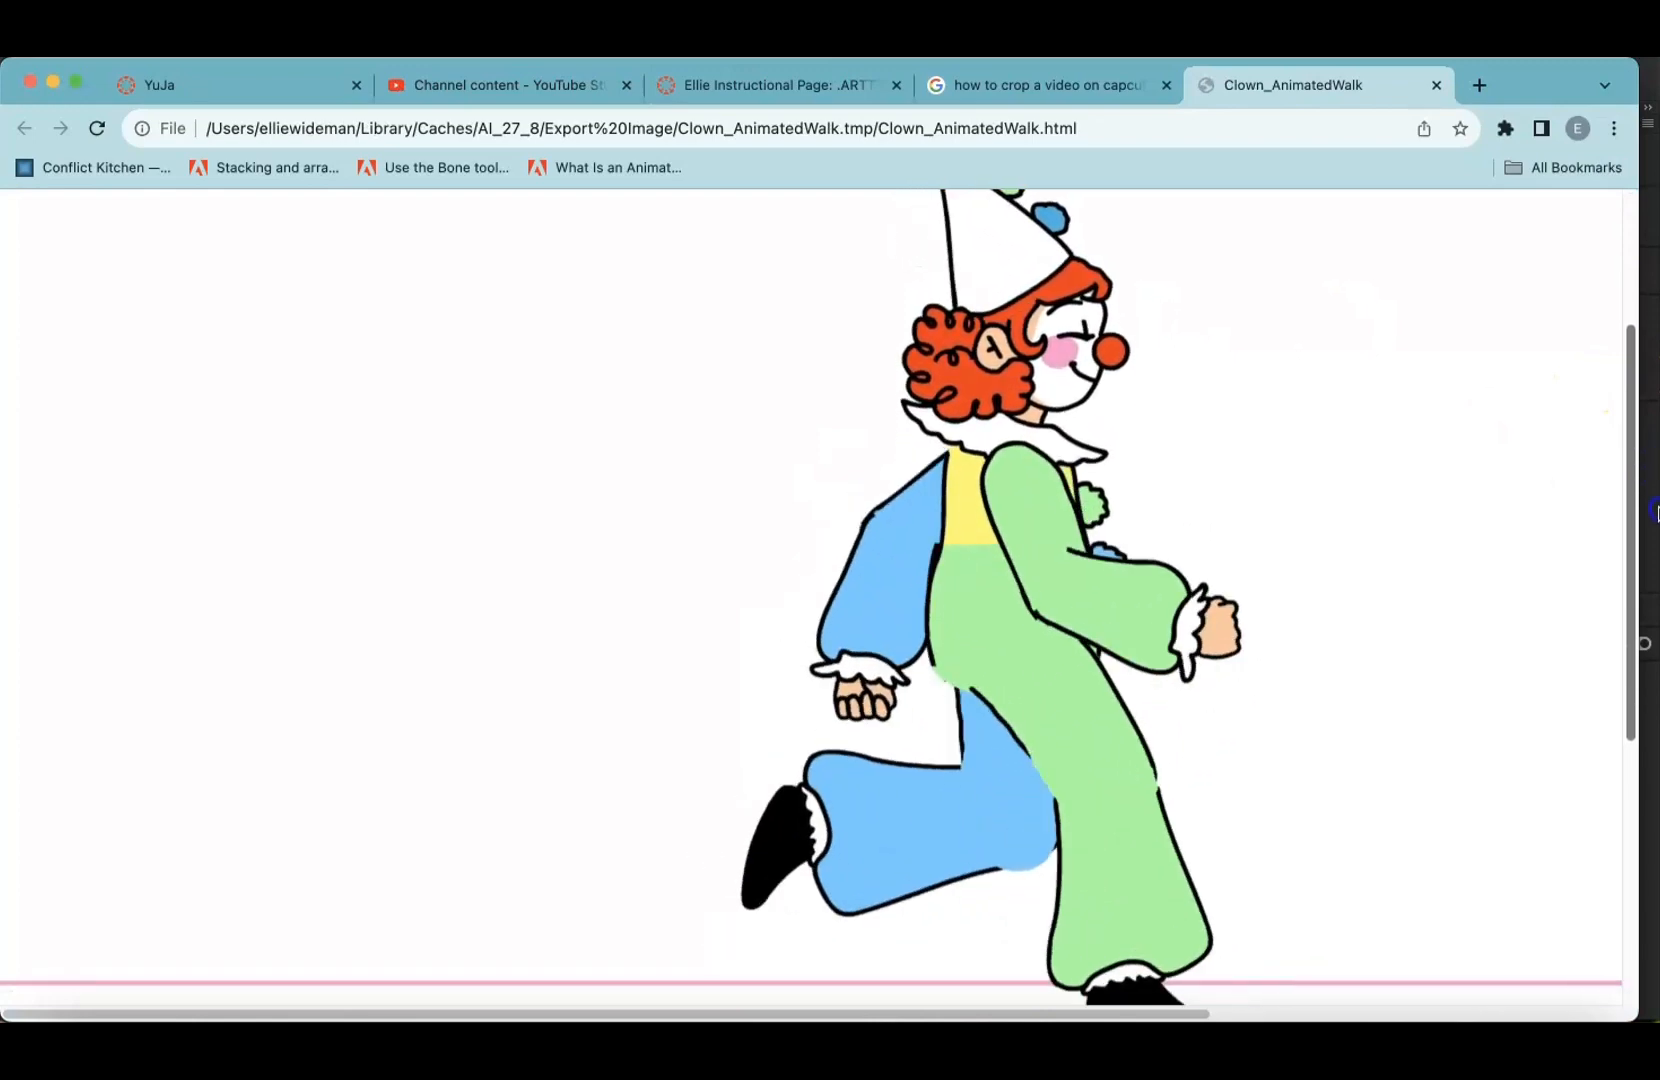
pyautogui.scroll(-2, 1655, 510)
pyautogui.scroll(3, 1655, 490)
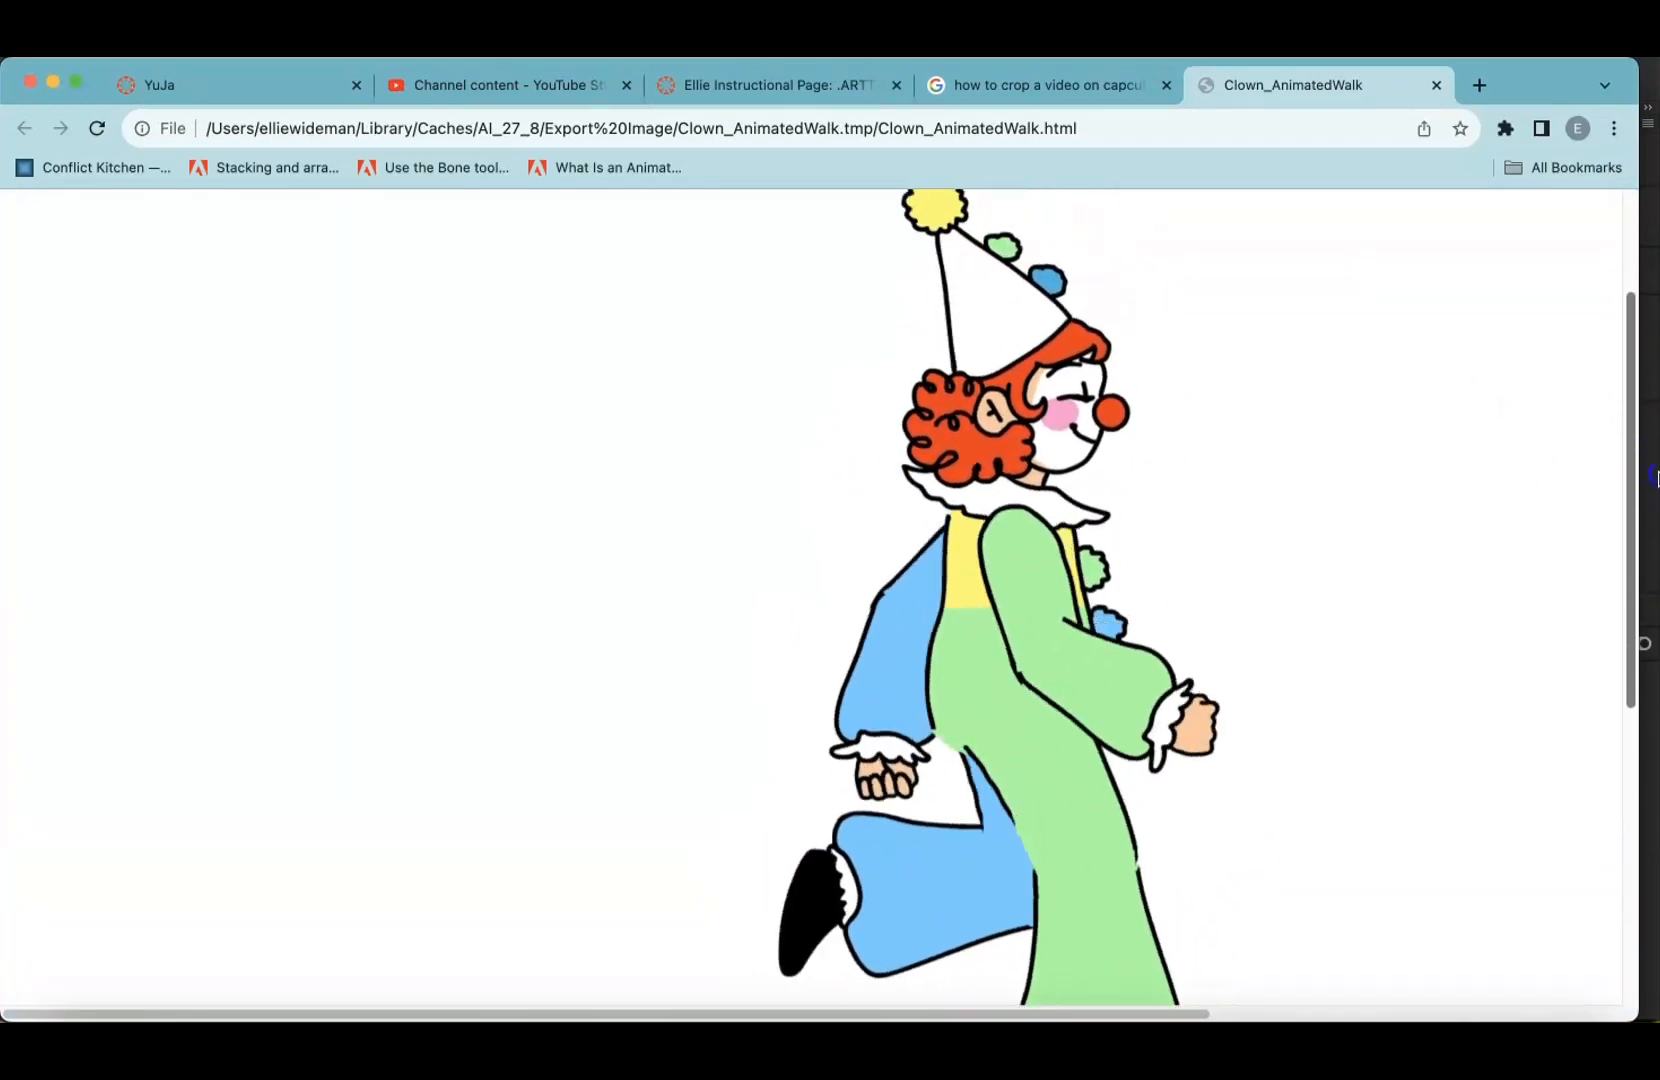
pyautogui.scroll(-2, 1655, 478)
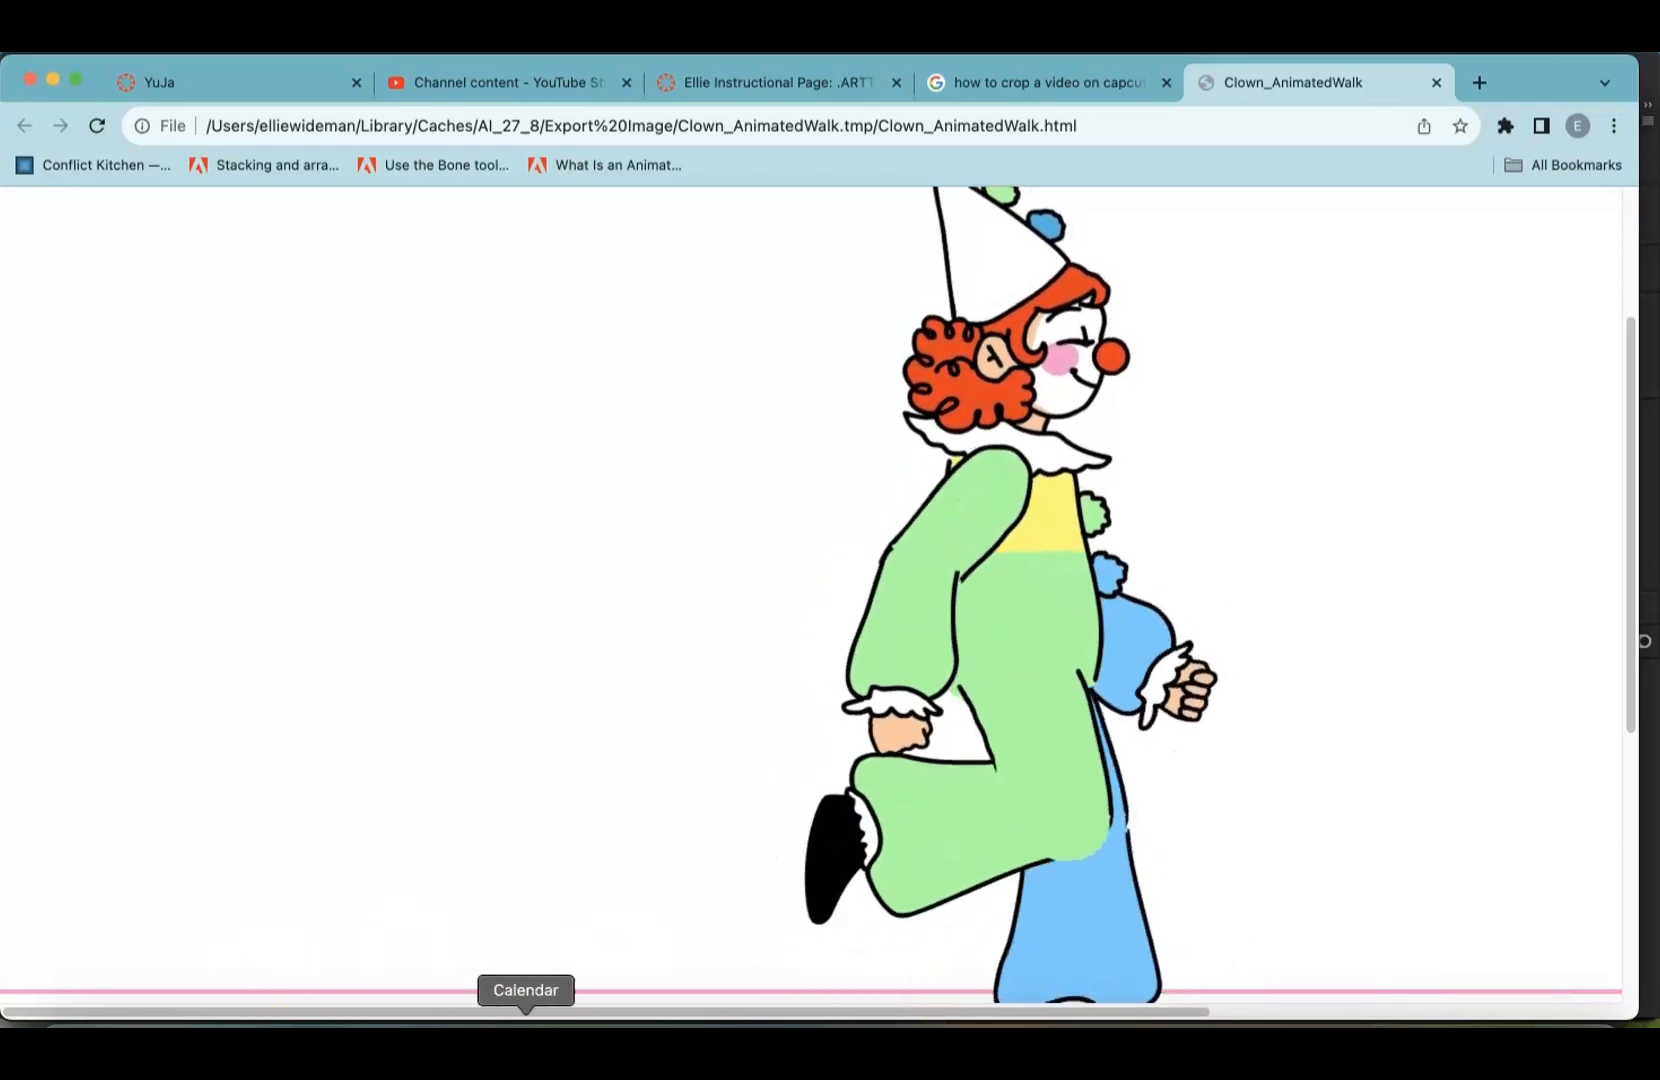
# Switch back to Animate and save the walk cycle as a 1920 × 1080 px GIF with 32 colors
pyautogui.click(1262, 1035)
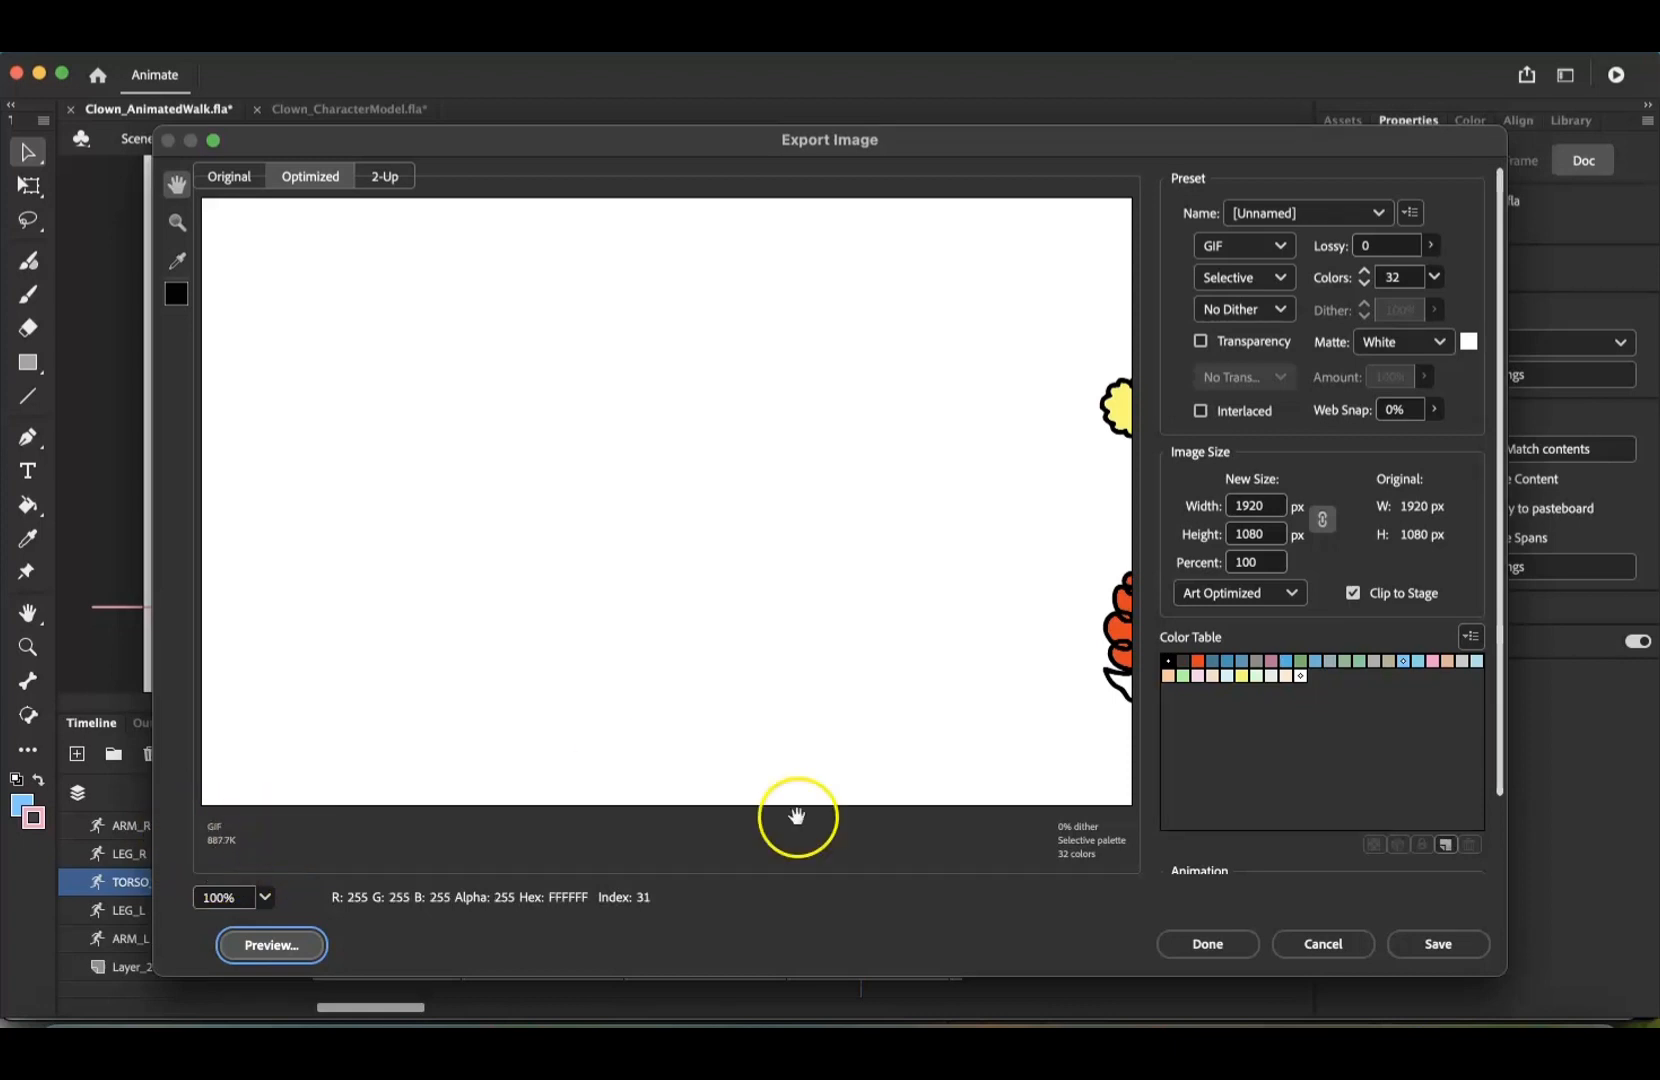
pyautogui.click(1420, 945)
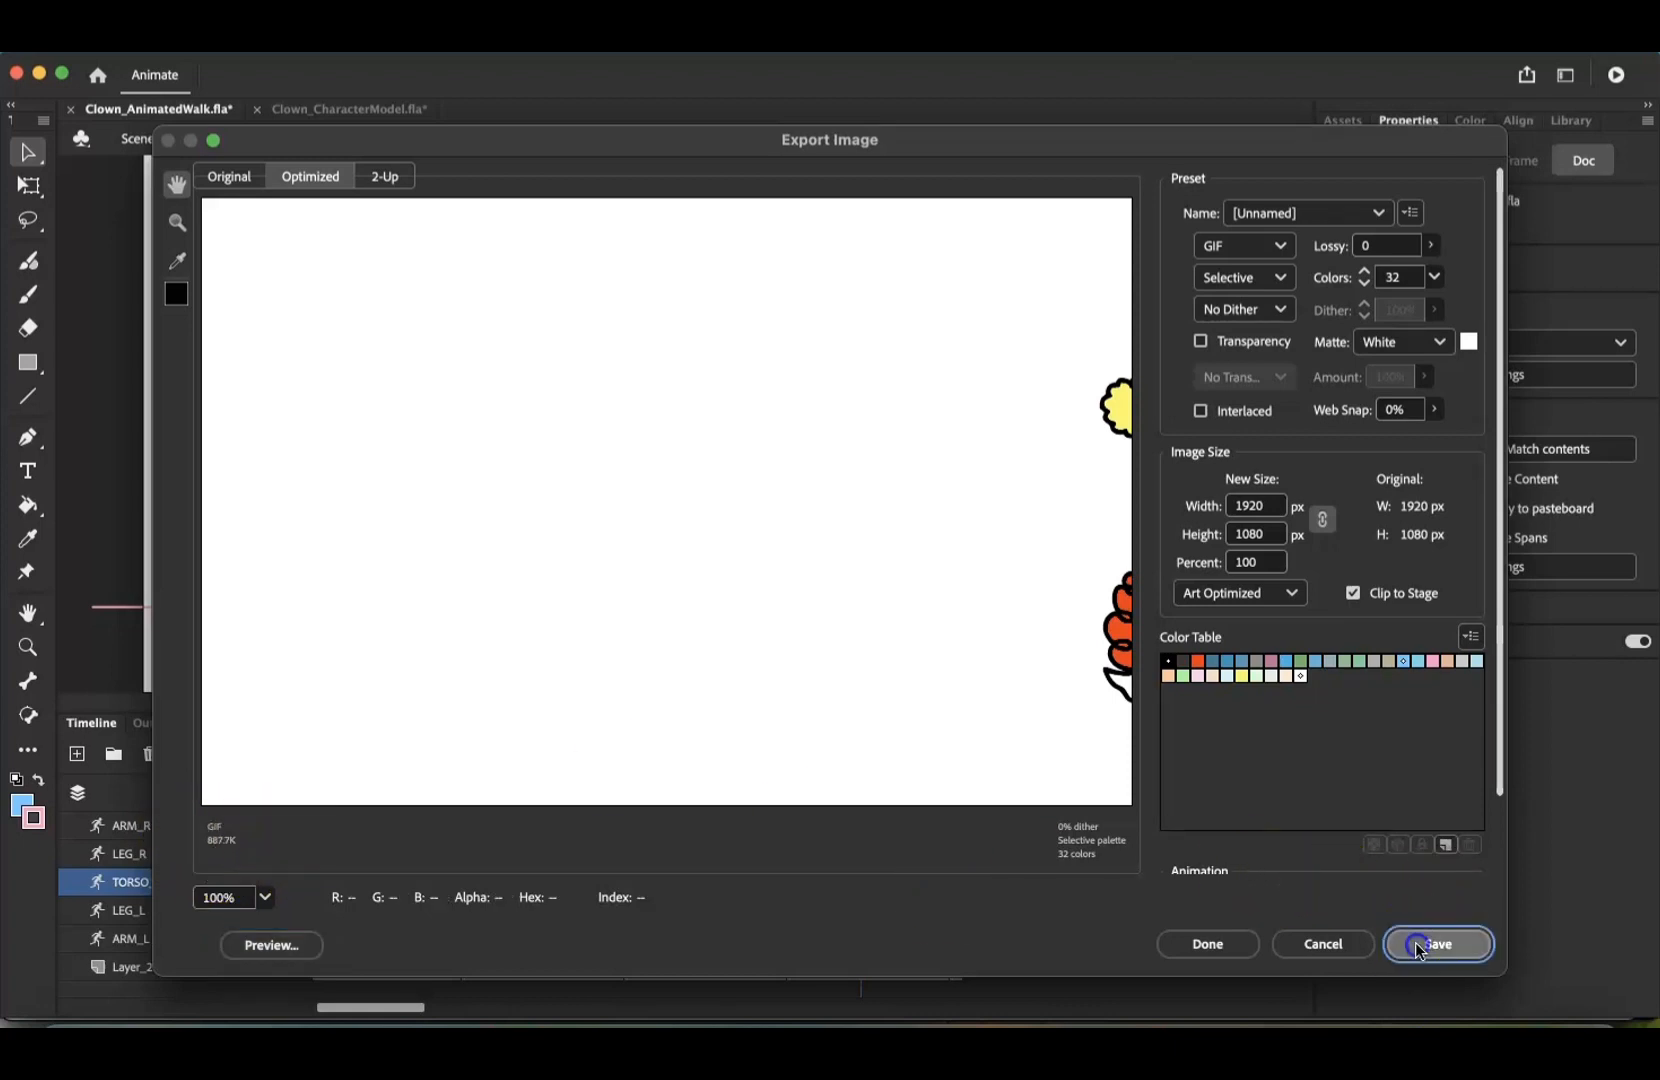
pyautogui.click(1078, 672)
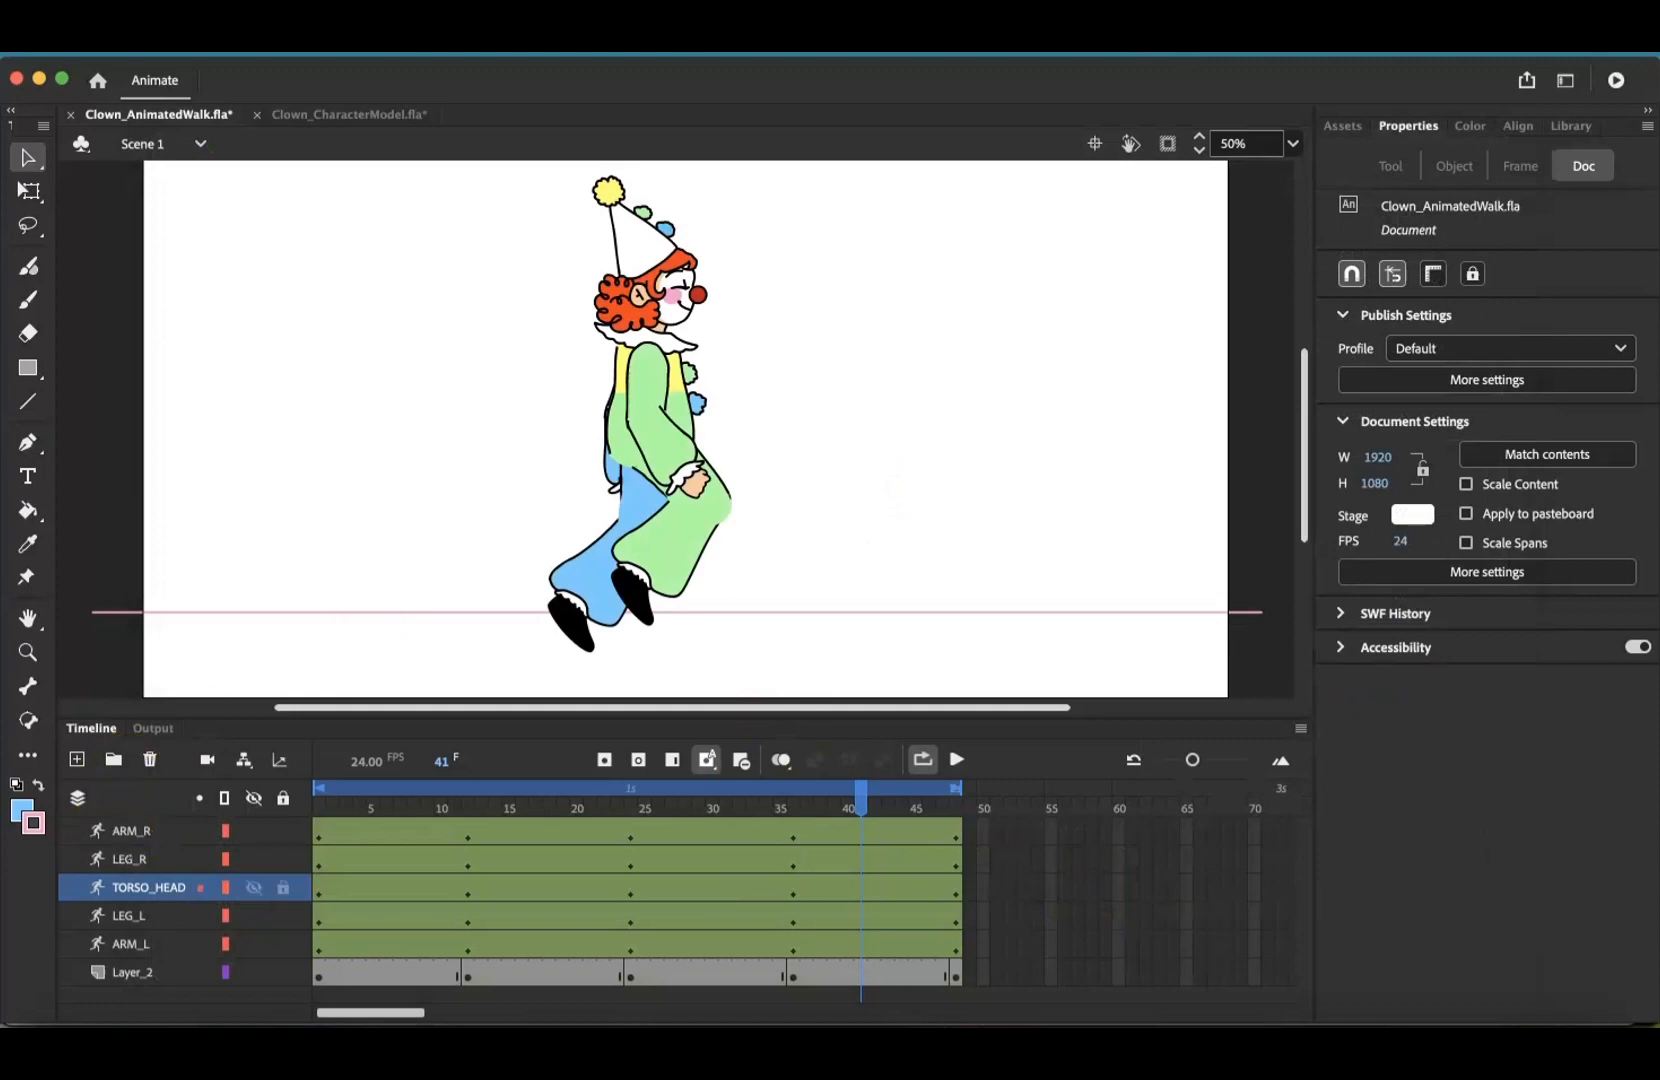